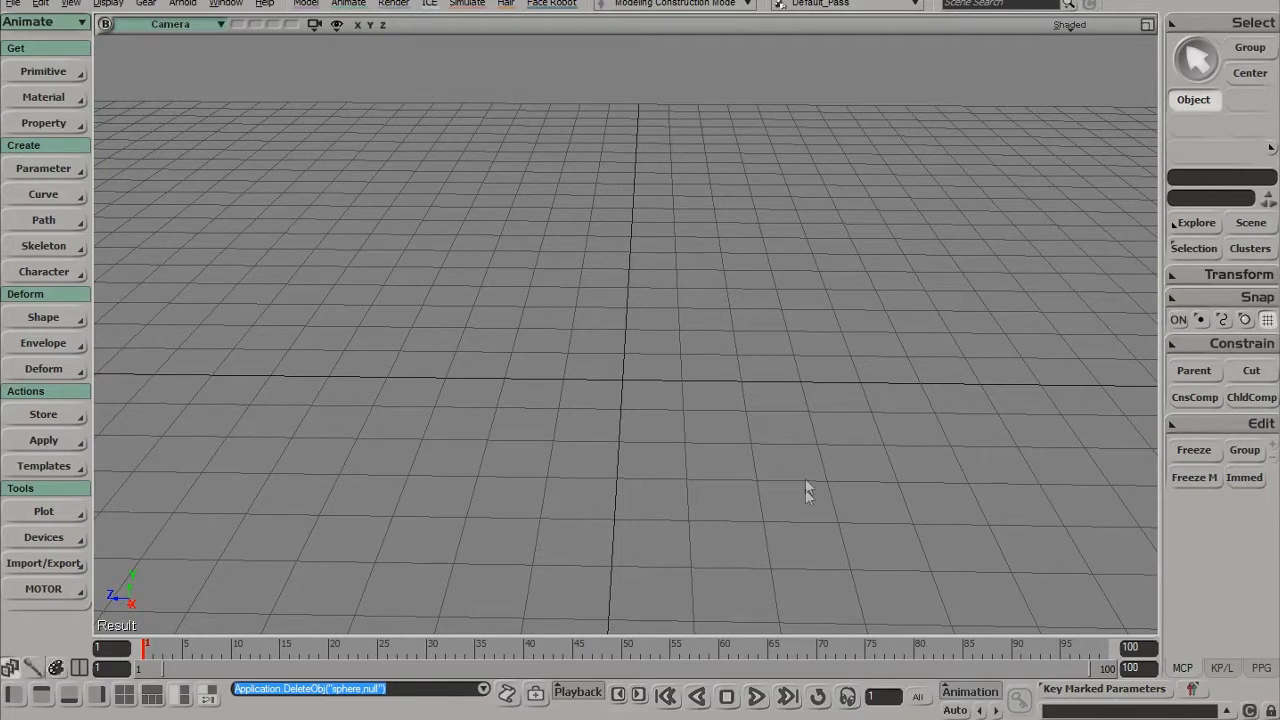
Step: Create a polygon mesh sphere with its U and V subdivisions both set to 24
click(68, 74)
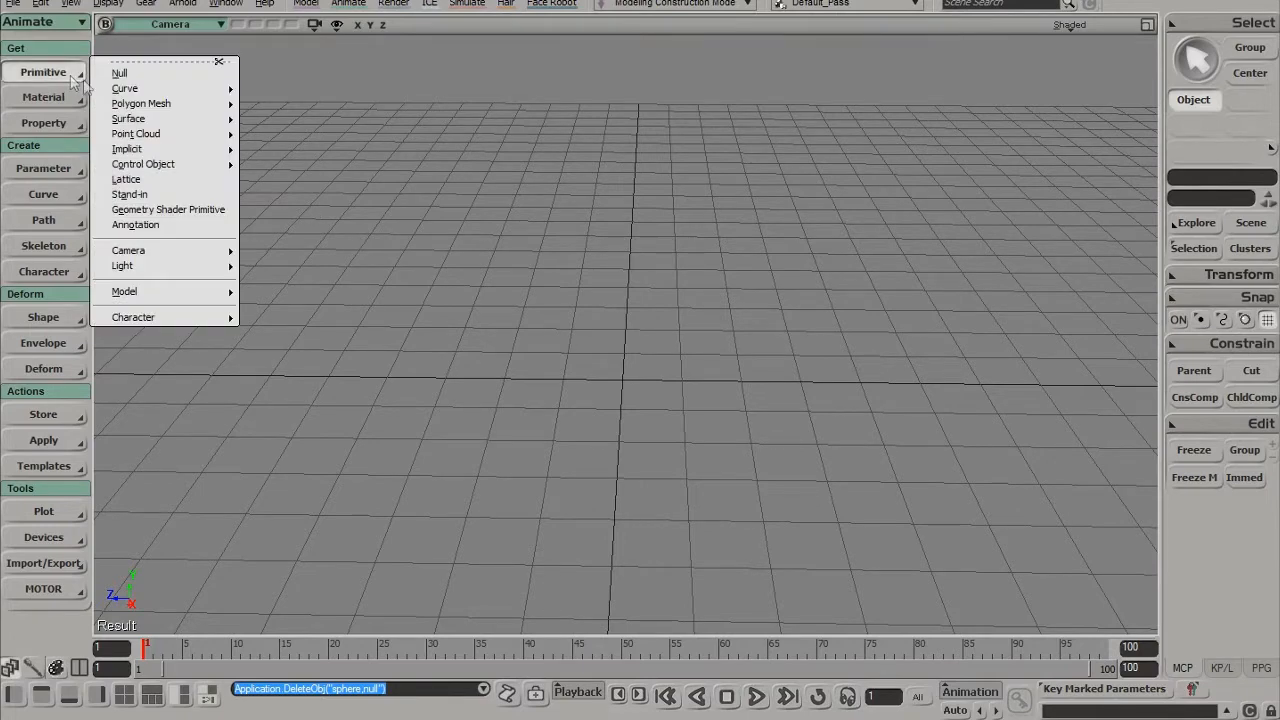
mouse_move(150, 103)
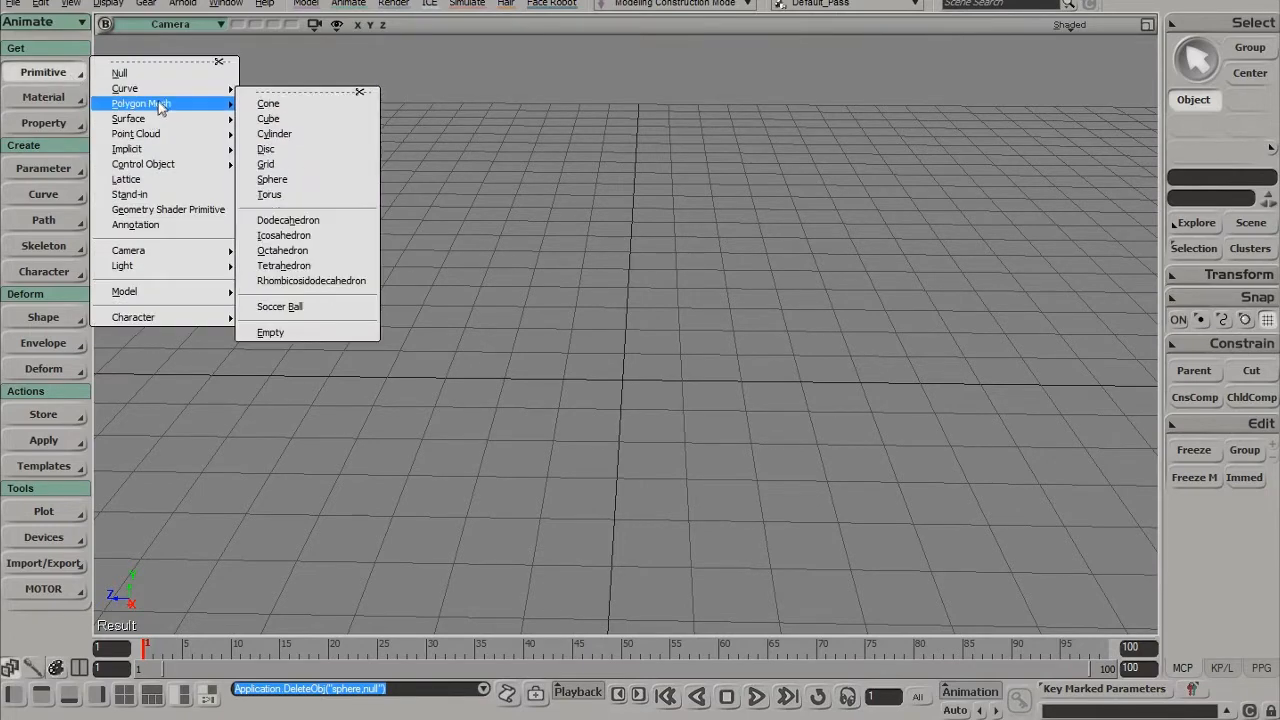
click(309, 178)
drag(376, 556, 461, 559)
drag(330, 576, 486, 570)
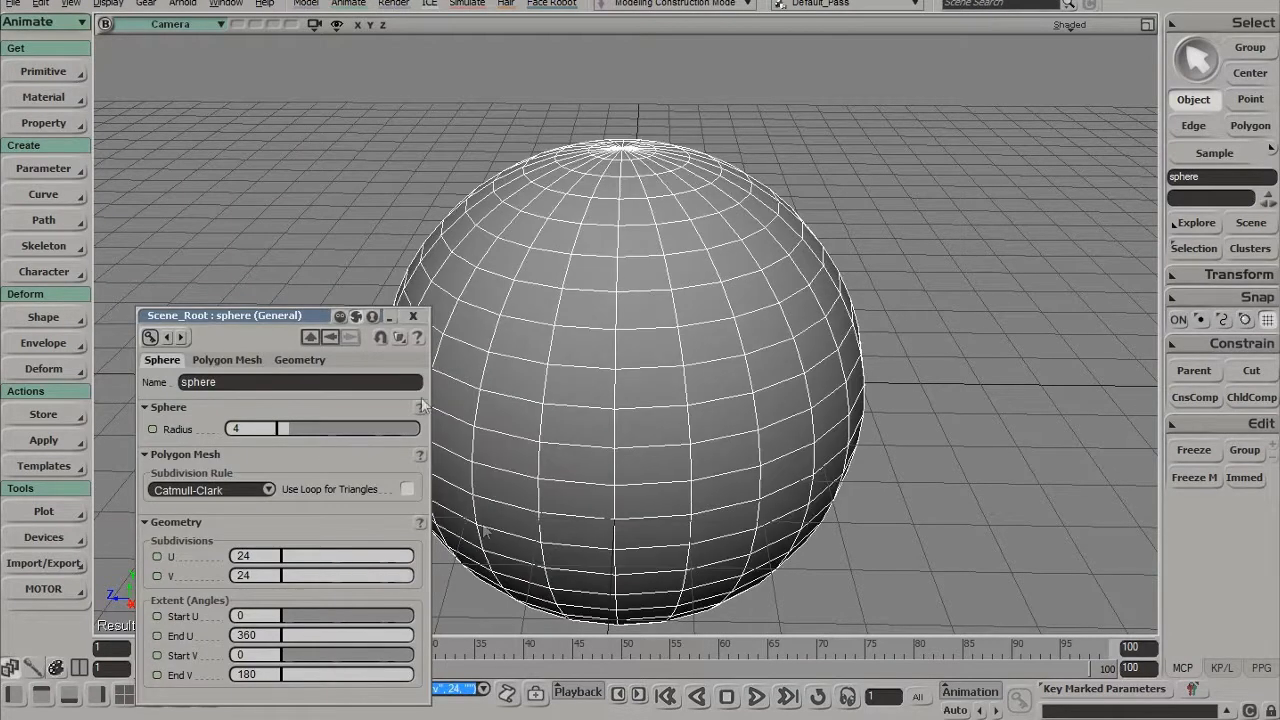
click(413, 316)
Step: Translate the sphere away from the origin so the centre of the grid is free
key(v)
scroll(667, 321, down, 3)
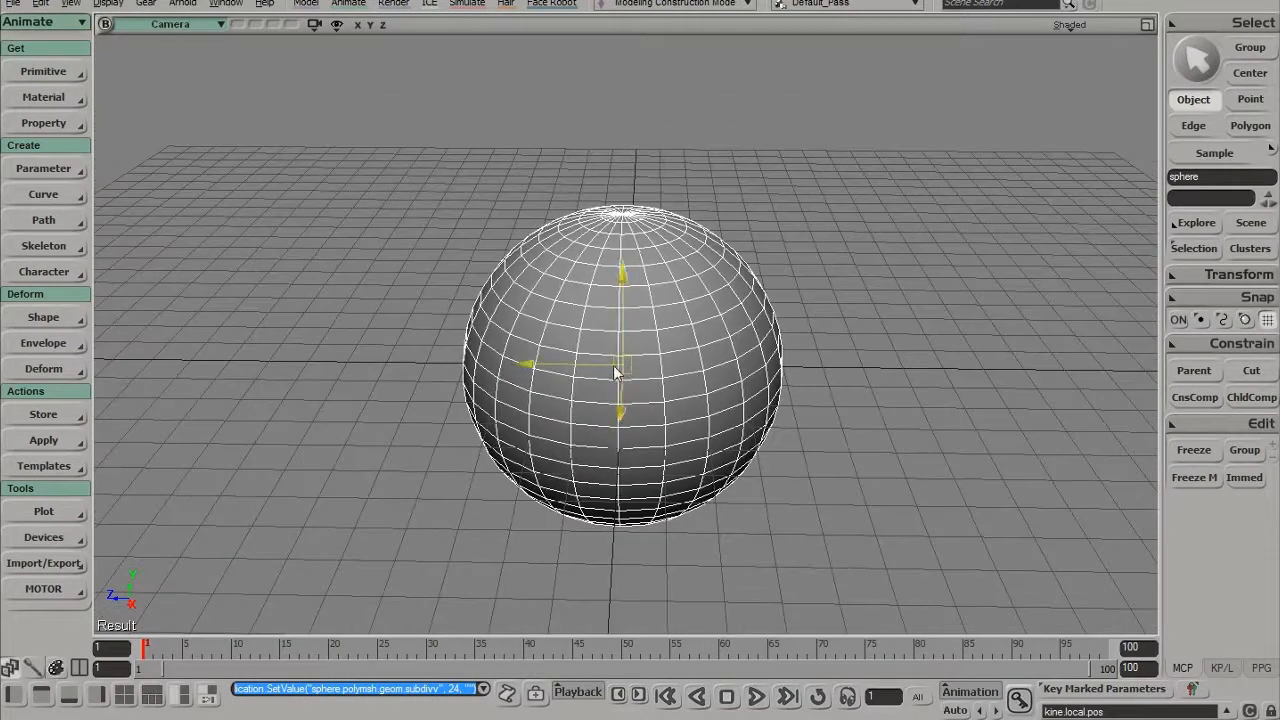
drag(613, 365, 380, 398)
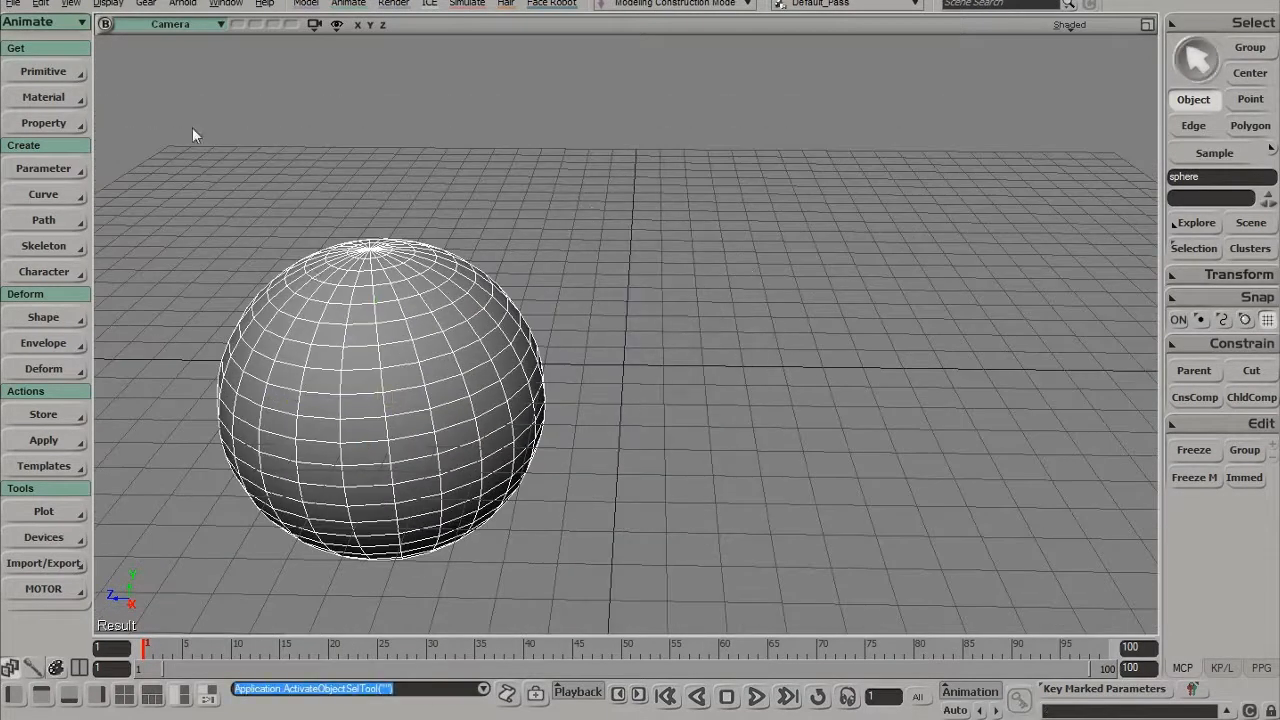
Step: Create a null and move it slightly off the origin, beside the sphere
click(45, 72)
click(130, 77)
key(v)
drag(624, 366, 662, 374)
key(s)
right_drag(664, 372, 677, 320)
middle_drag(677, 320, 691, 378)
key(space)
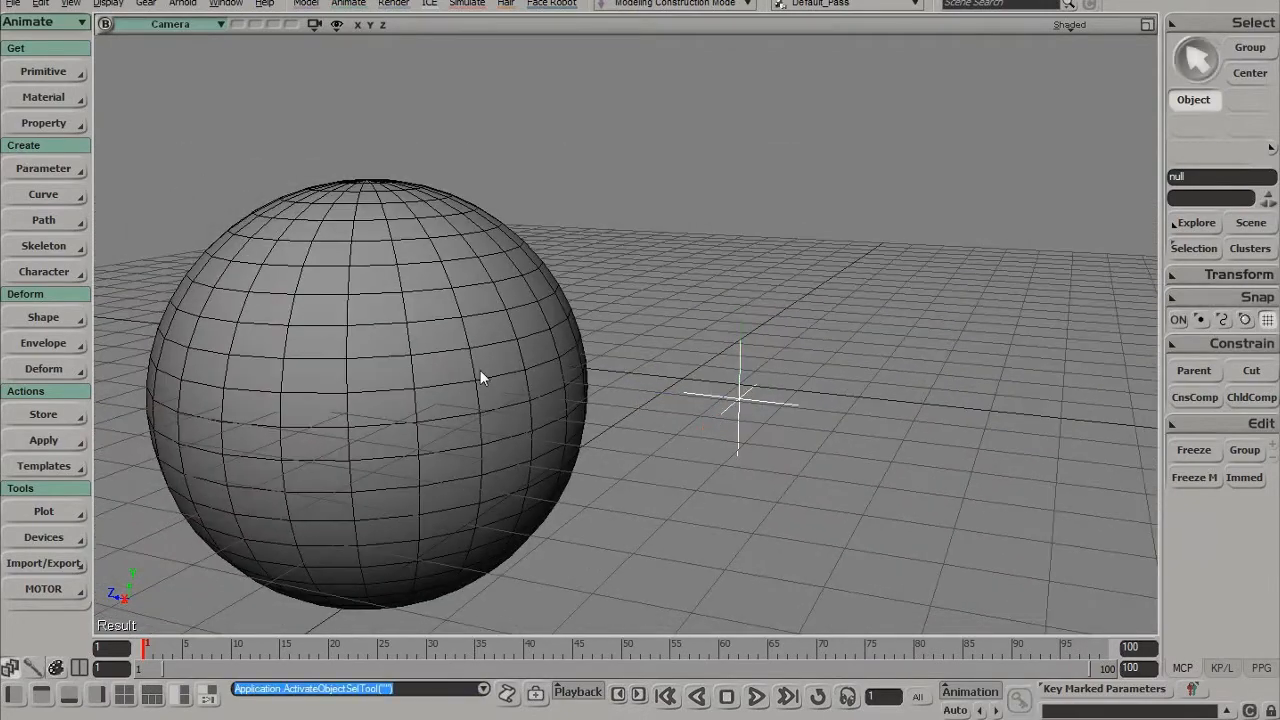
Step: Select one polygon on the sphere's front, switch to its adjacent points and create a point cluster from them
click(478, 373)
key(u)
click(386, 379)
alt+right_click(385, 378)
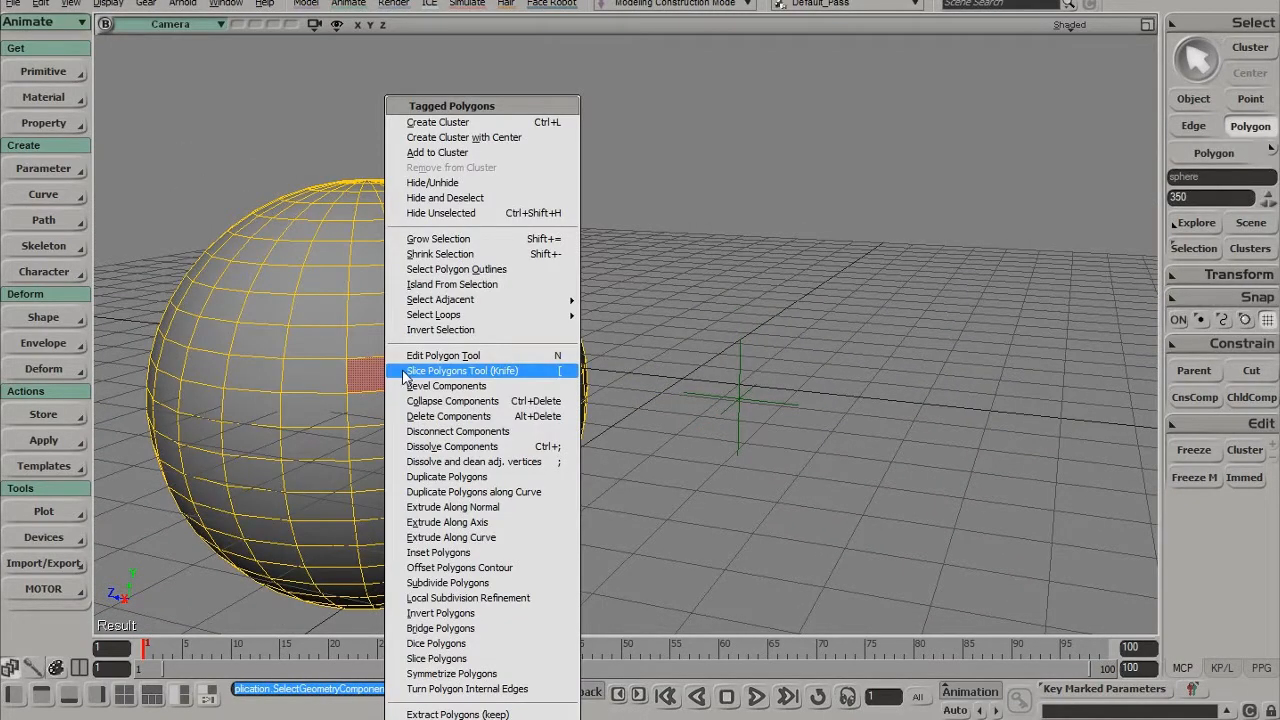
mouse_move(440, 299)
click(609, 297)
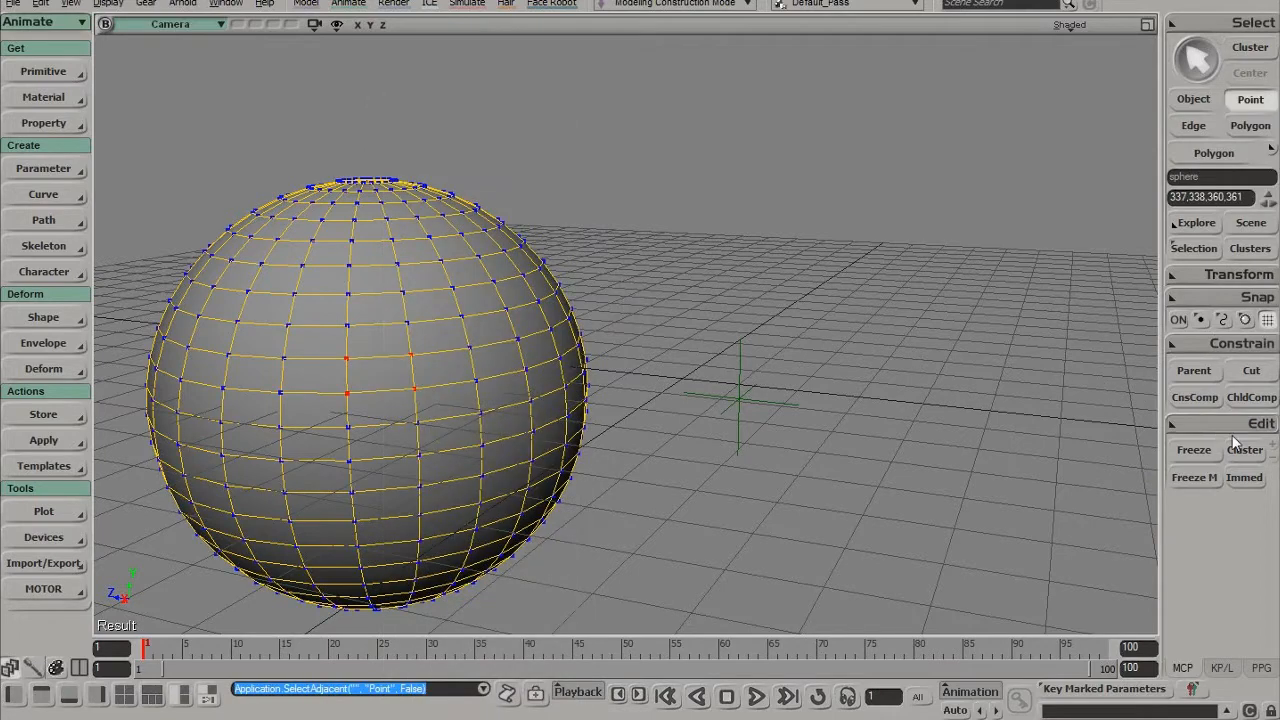
click(1234, 445)
key(space)
Step: Create a new ICE tree on the null
key(s)
drag(457, 406, 530, 380)
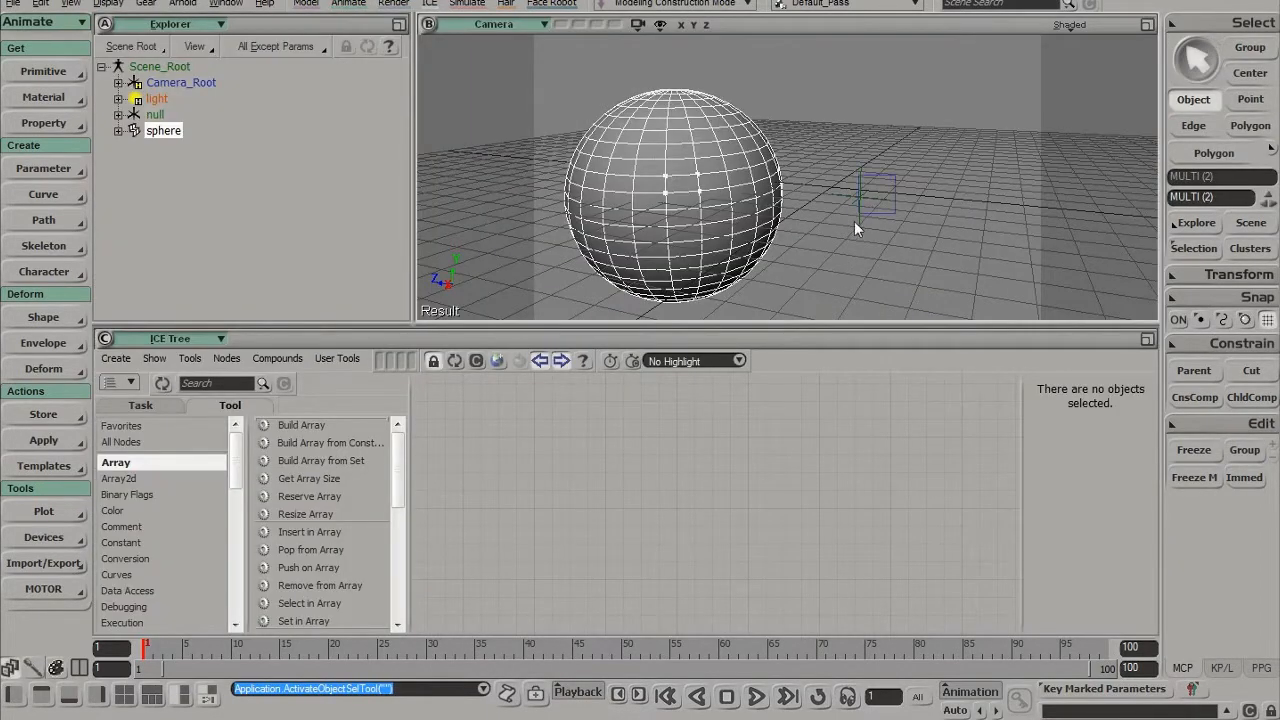
click(855, 219)
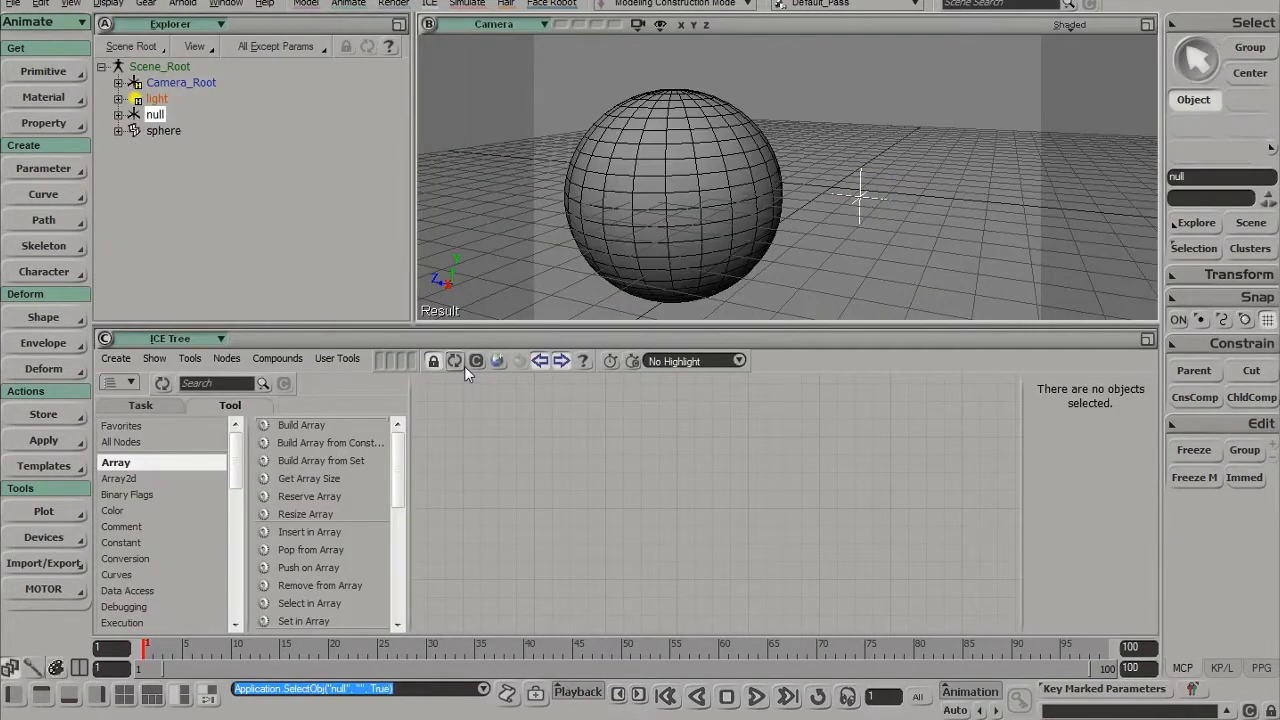
click(459, 365)
click(116, 359)
click(132, 378)
drag(748, 505, 854, 510)
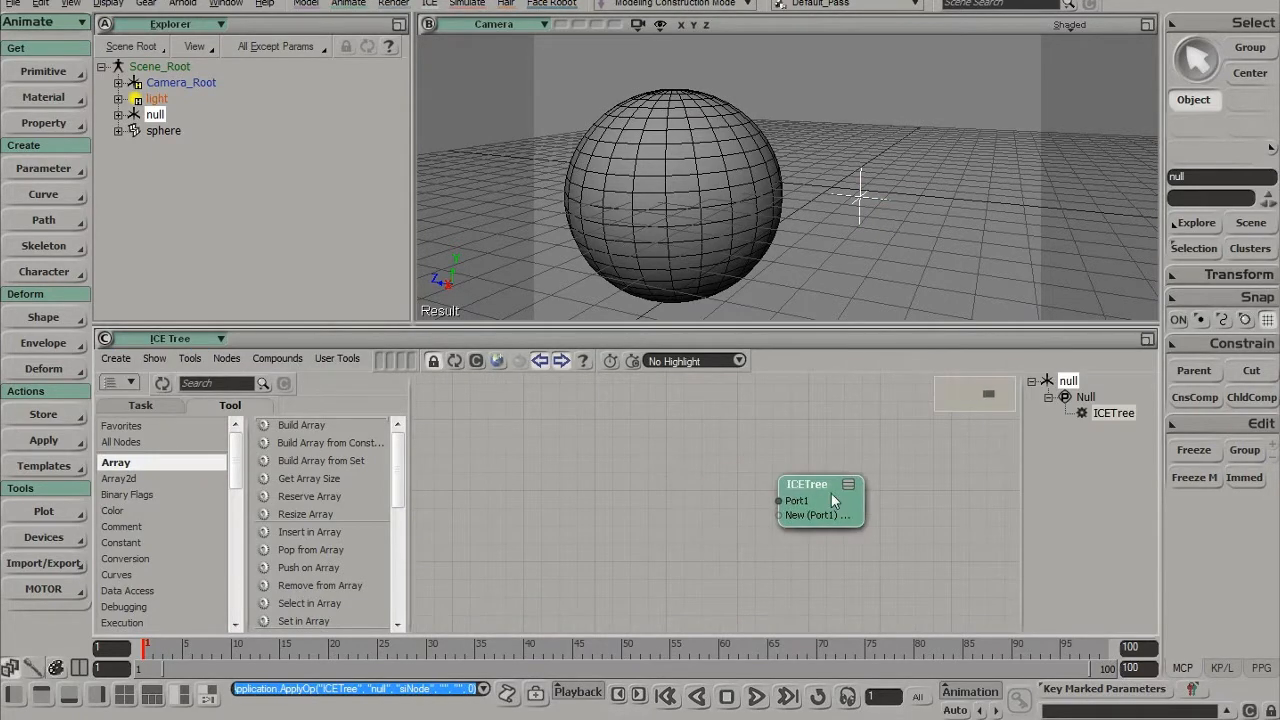
Step: Bring the sphere's Point cluster into the ICE tree as a get data node
click(118, 130)
click(135, 147)
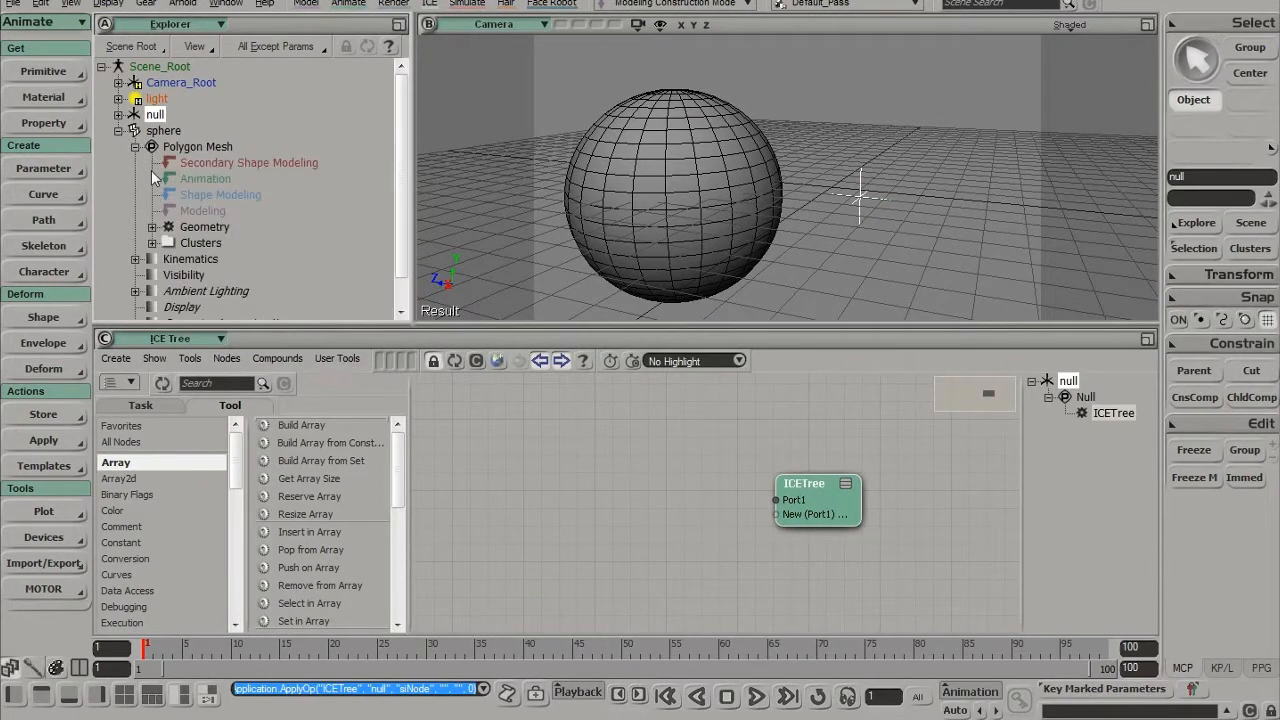
click(152, 243)
drag(205, 259, 504, 485)
middle_drag(554, 445, 667, 417)
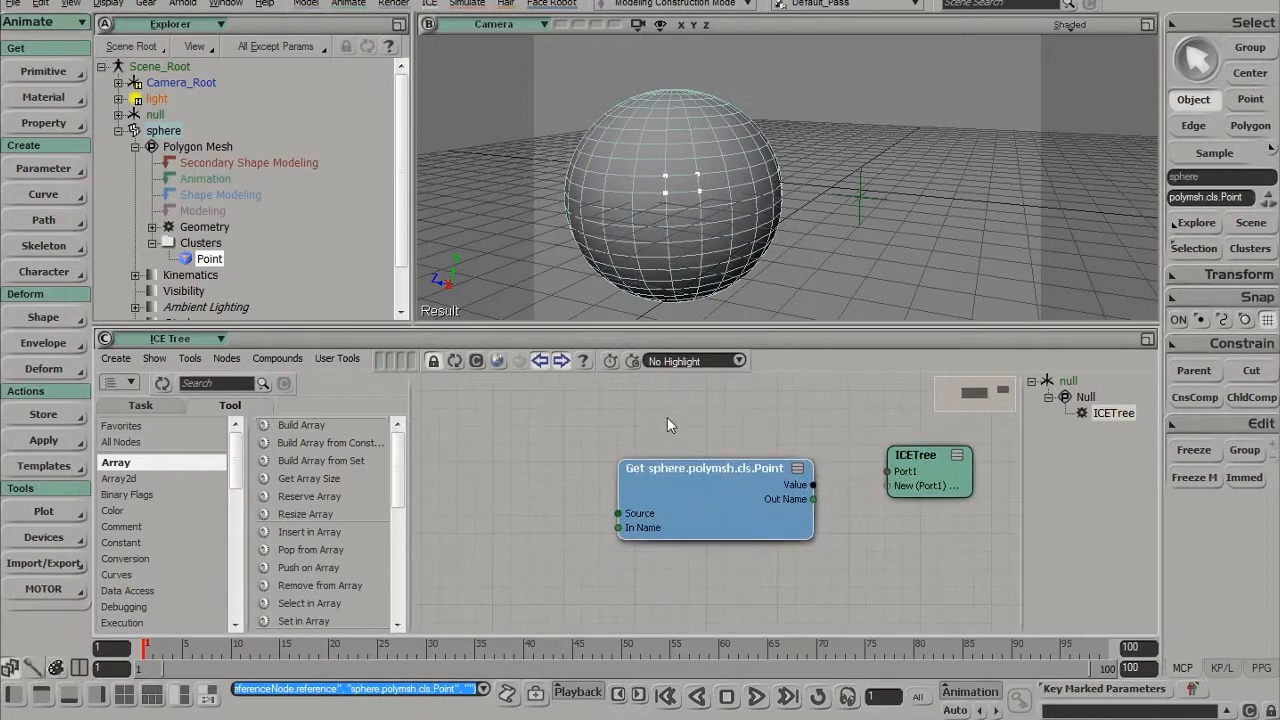
drag(692, 505, 520, 523)
Step: Add an empty Get Data node and connect the Point cluster node's Out Name to its In Name
click(215, 383)
text(get da)
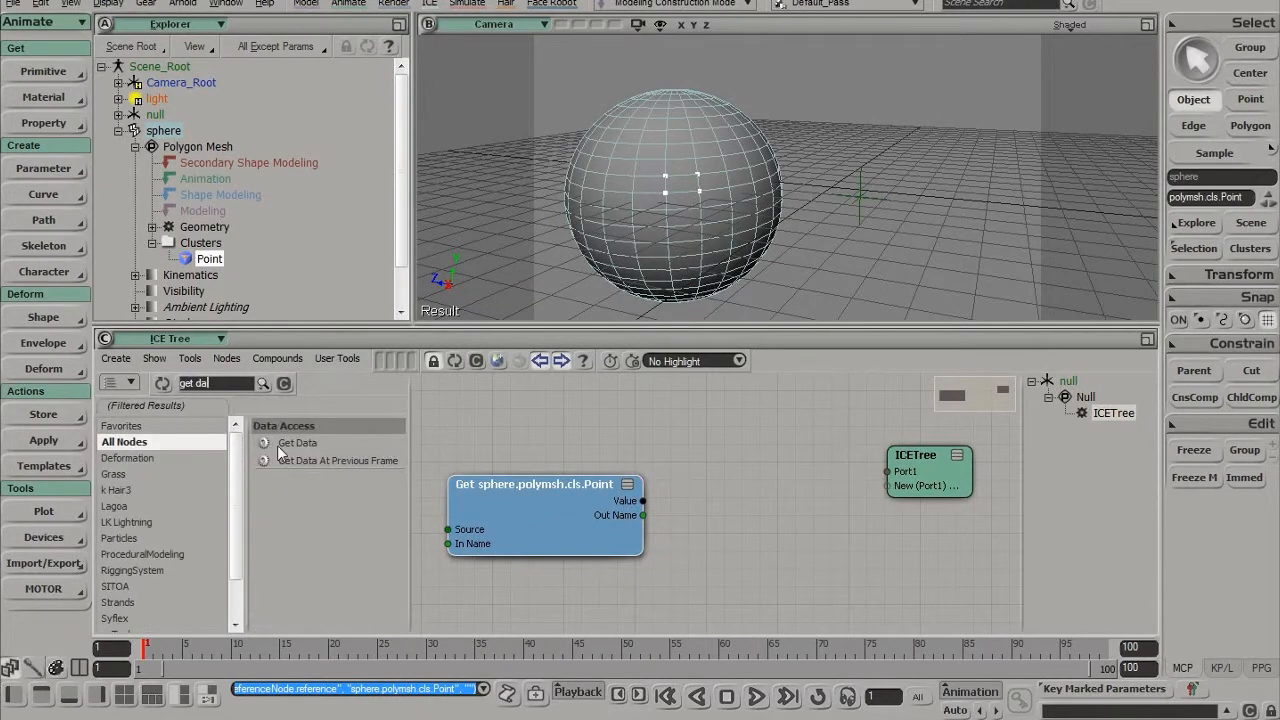
drag(278, 446, 687, 484)
drag(548, 507, 448, 519)
drag(703, 518, 603, 522)
middle_drag(732, 150, 735, 201)
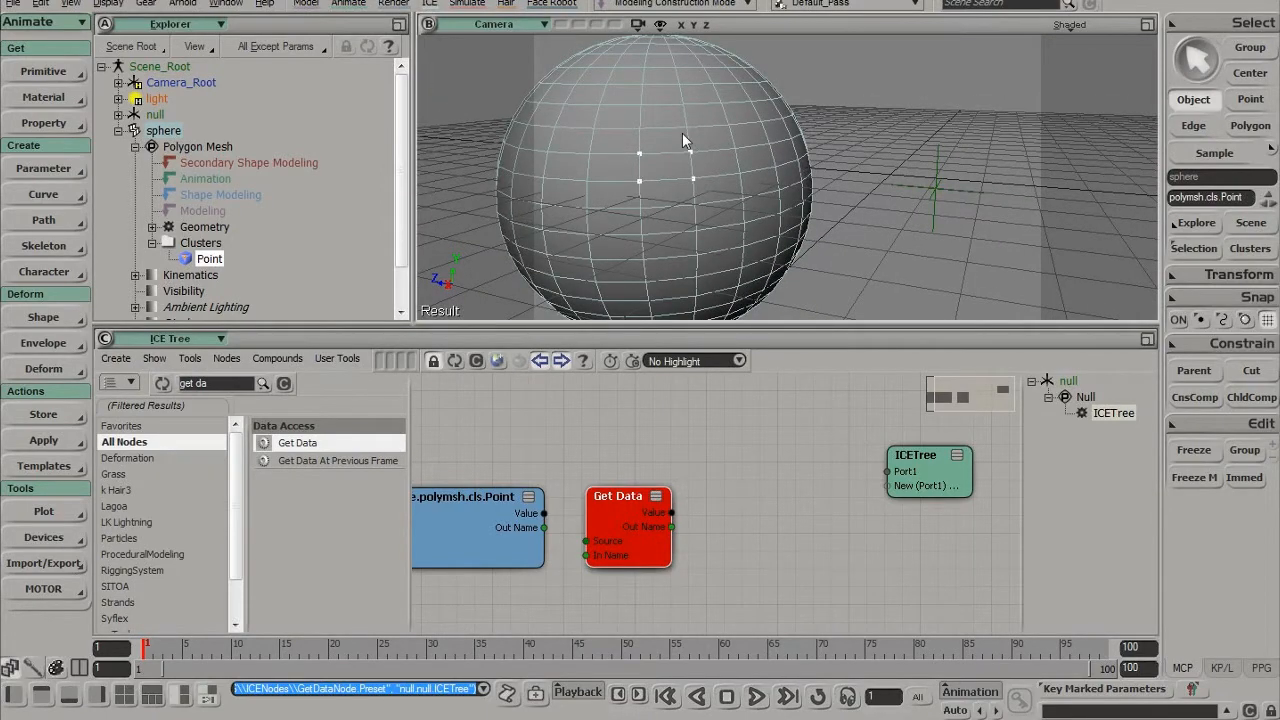
drag(467, 547, 456, 544)
drag(533, 524, 599, 559)
Step: Set the Get Data node connected to the cluster to read the IsElement attribute
double_click(646, 554)
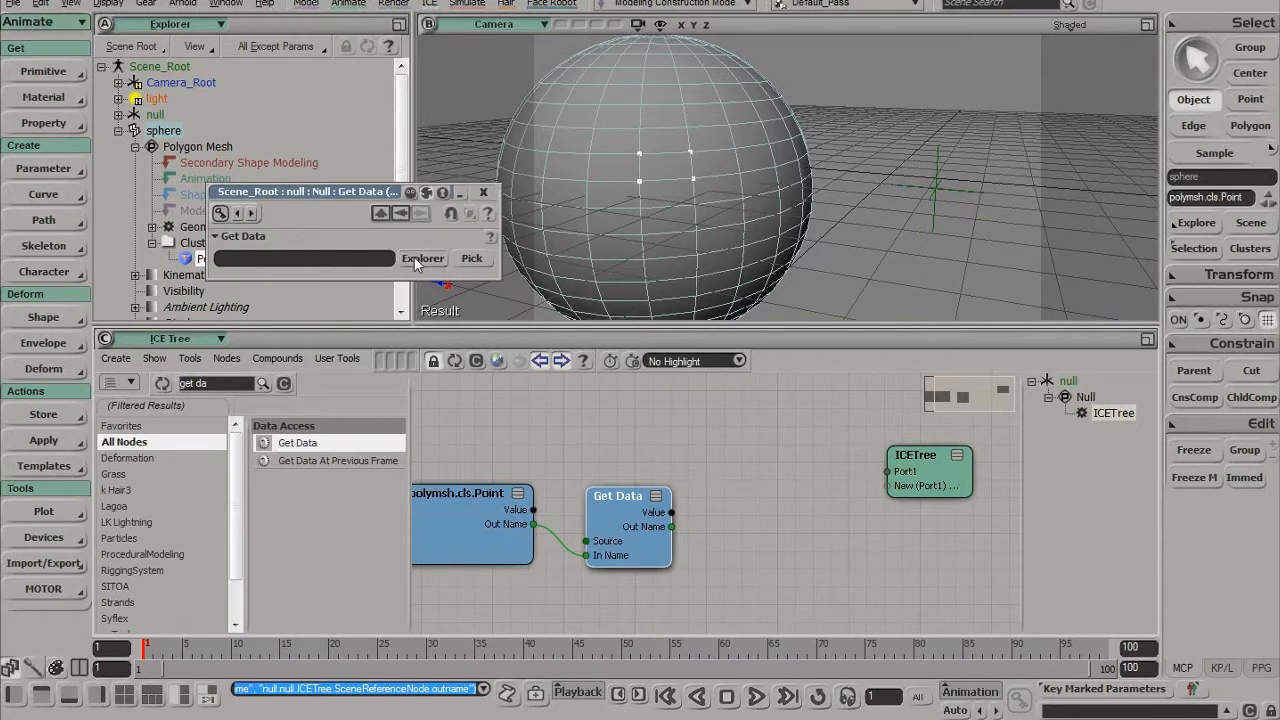
click(420, 259)
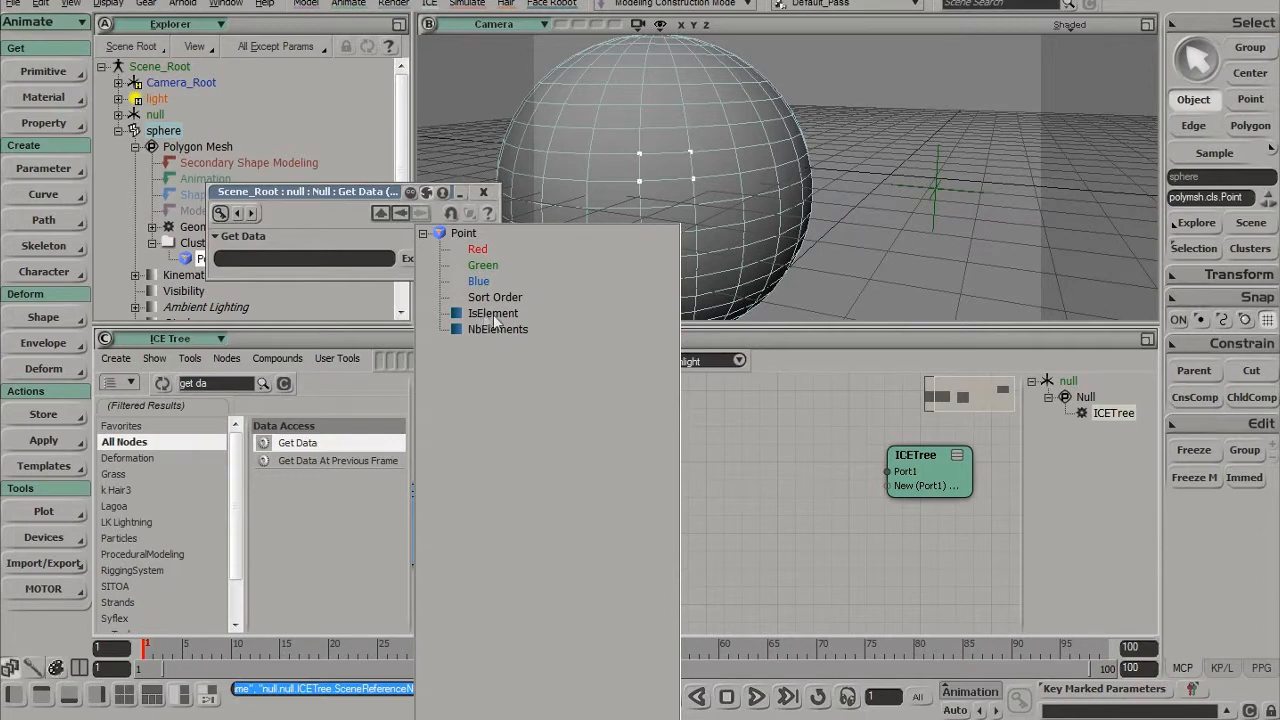
click(493, 313)
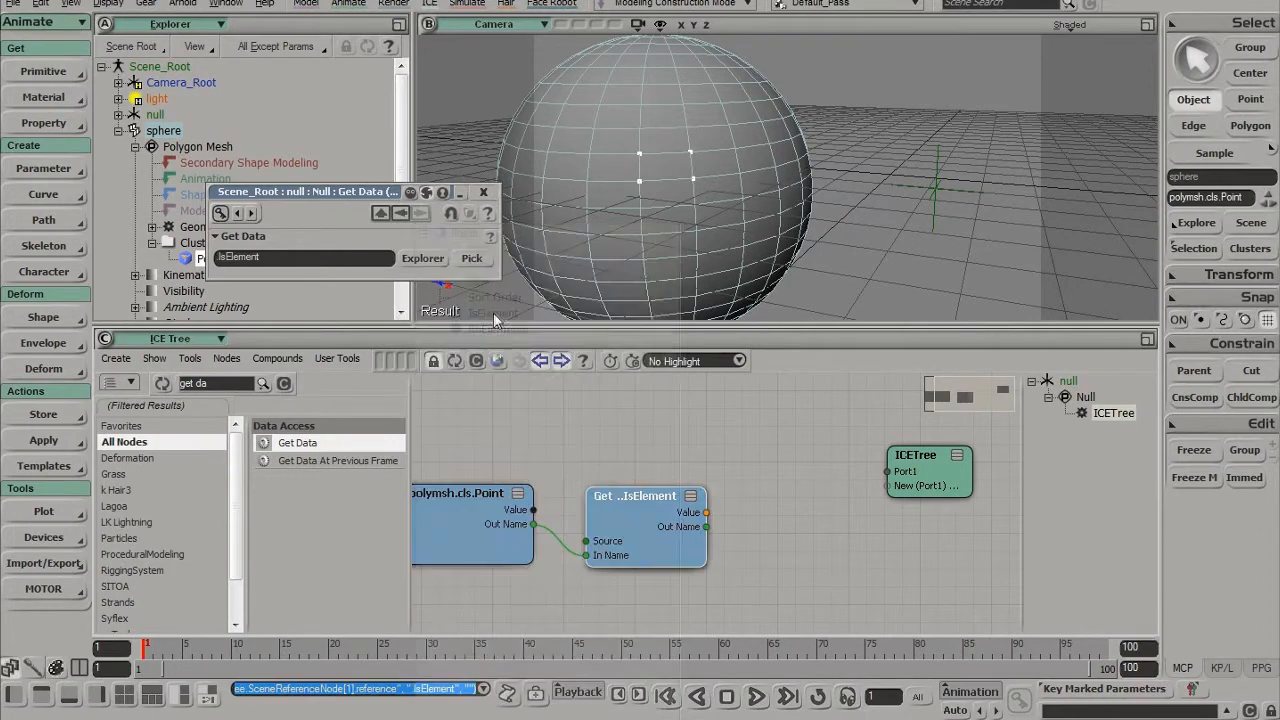
click(483, 192)
Step: Add another Get Data node and a node for the sphere, connecting the sphere's Out Name to the new node's In Name
drag(655, 530, 748, 533)
middle_drag(725, 521, 634, 576)
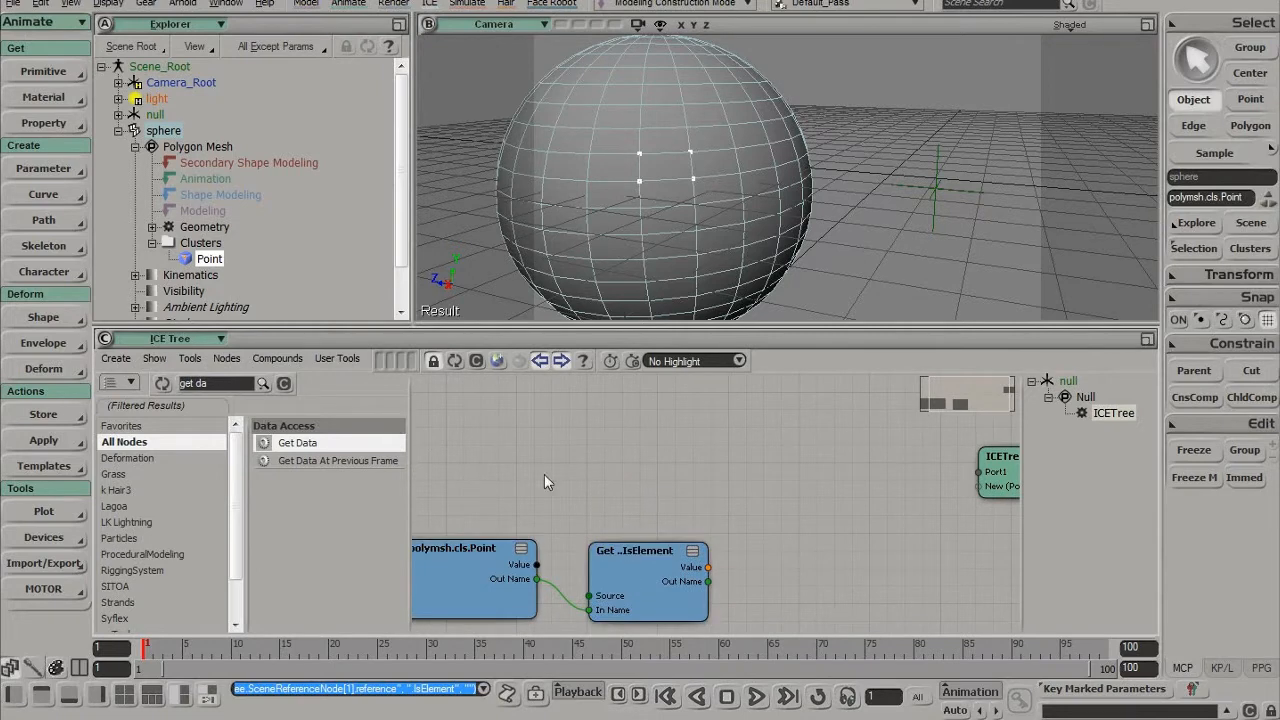
middle_drag(544, 474, 610, 453)
drag(297, 442, 557, 425)
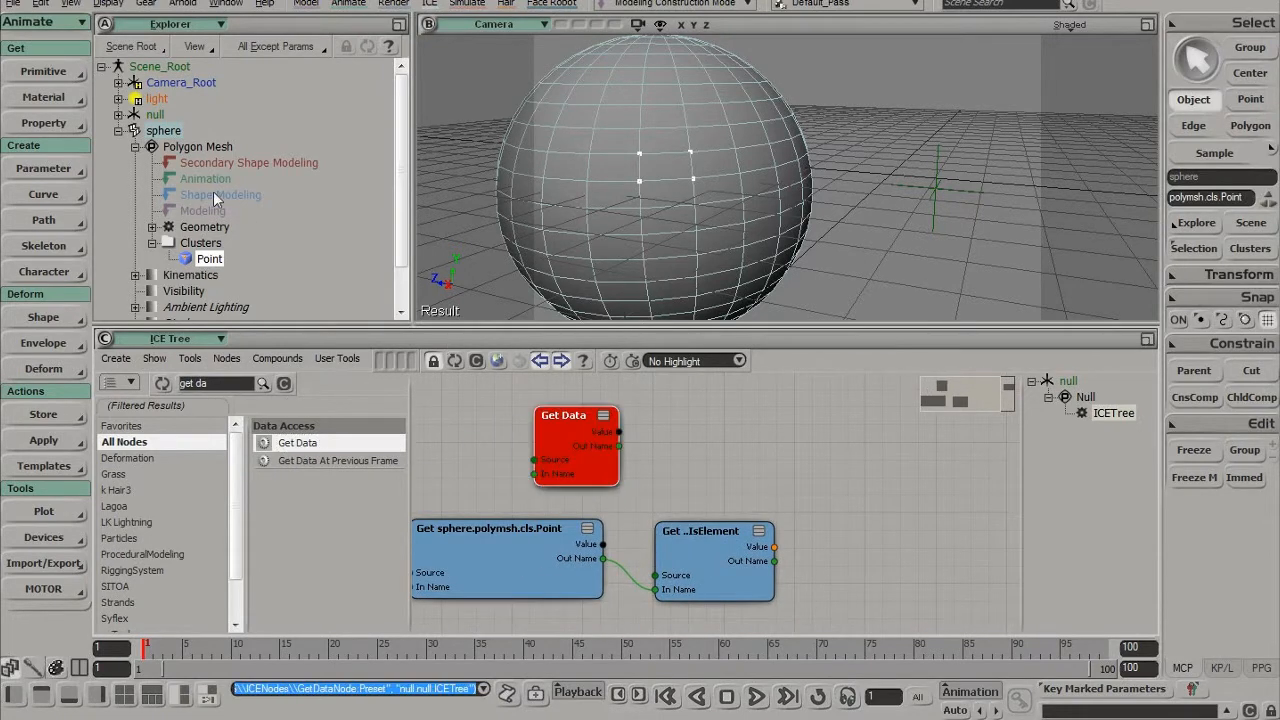
click(165, 131)
drag(205, 158, 434, 440)
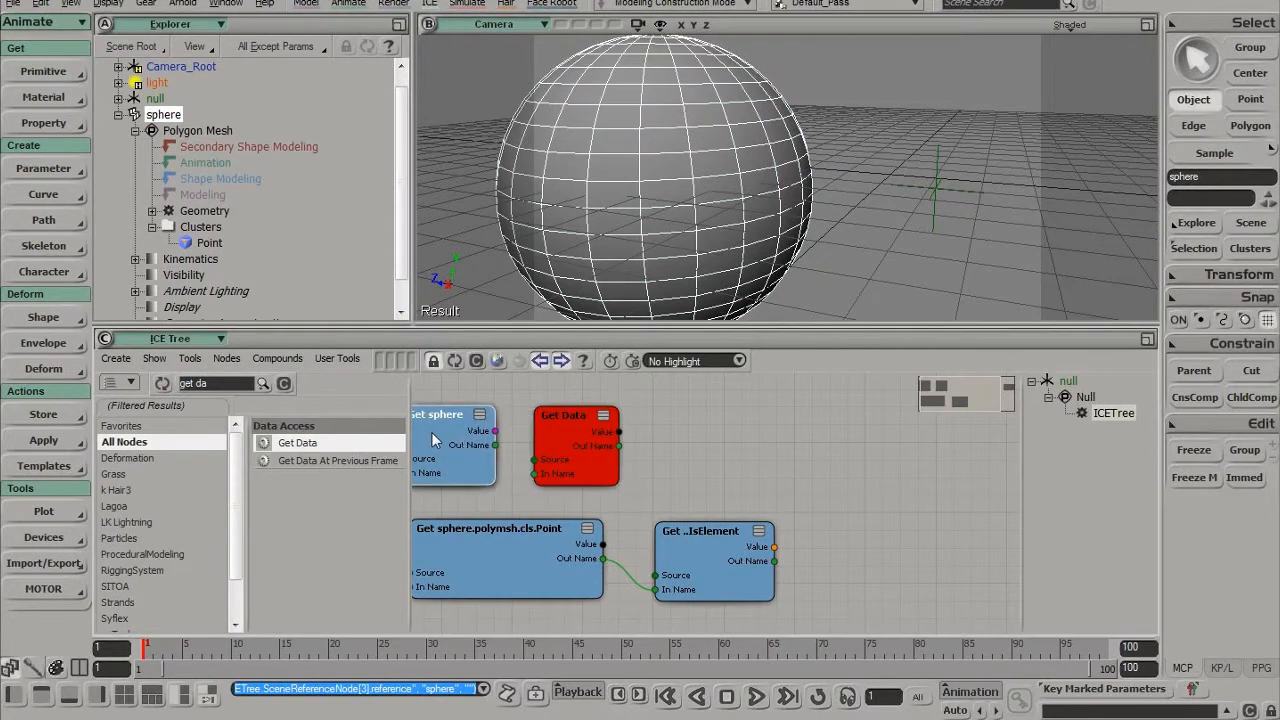
middle_drag(434, 440, 489, 445)
drag(549, 454, 609, 479)
Step: Set the Get Data node connected to the sphere to read the PointPosition attribute
double_click(612, 479)
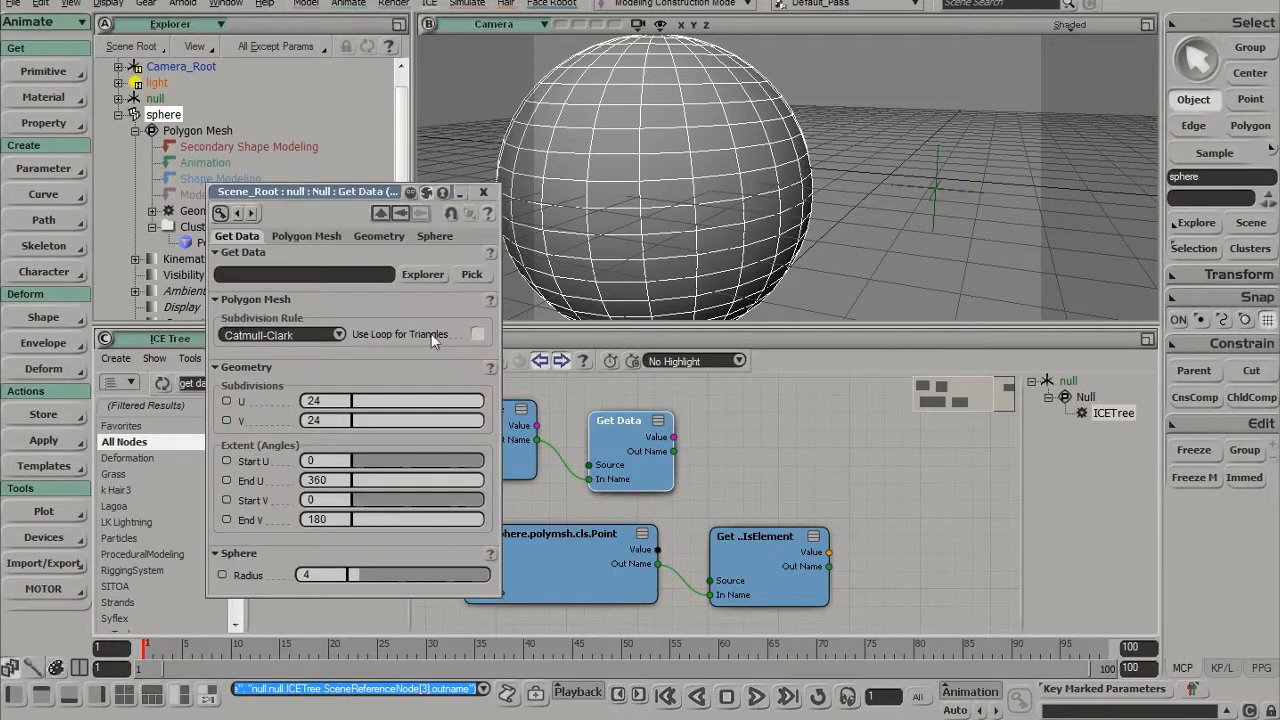
click(417, 274)
click(457, 249)
drag(689, 321, 692, 425)
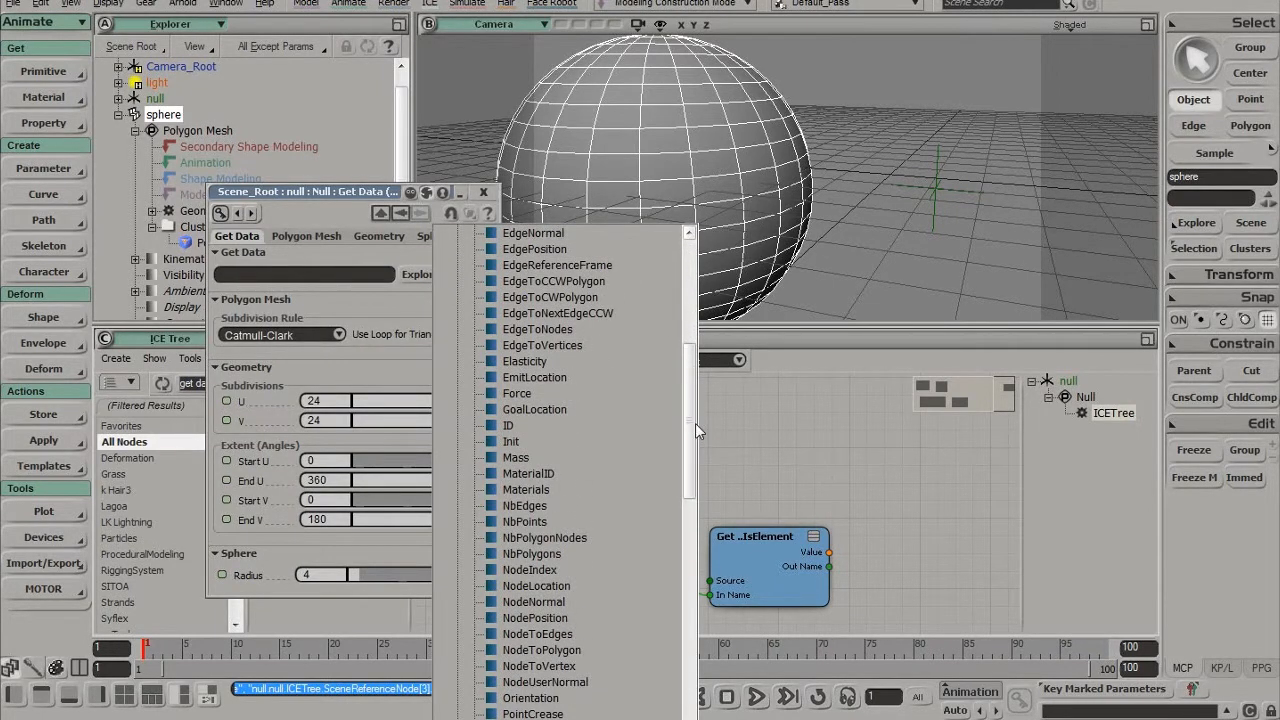
drag(694, 426, 693, 502)
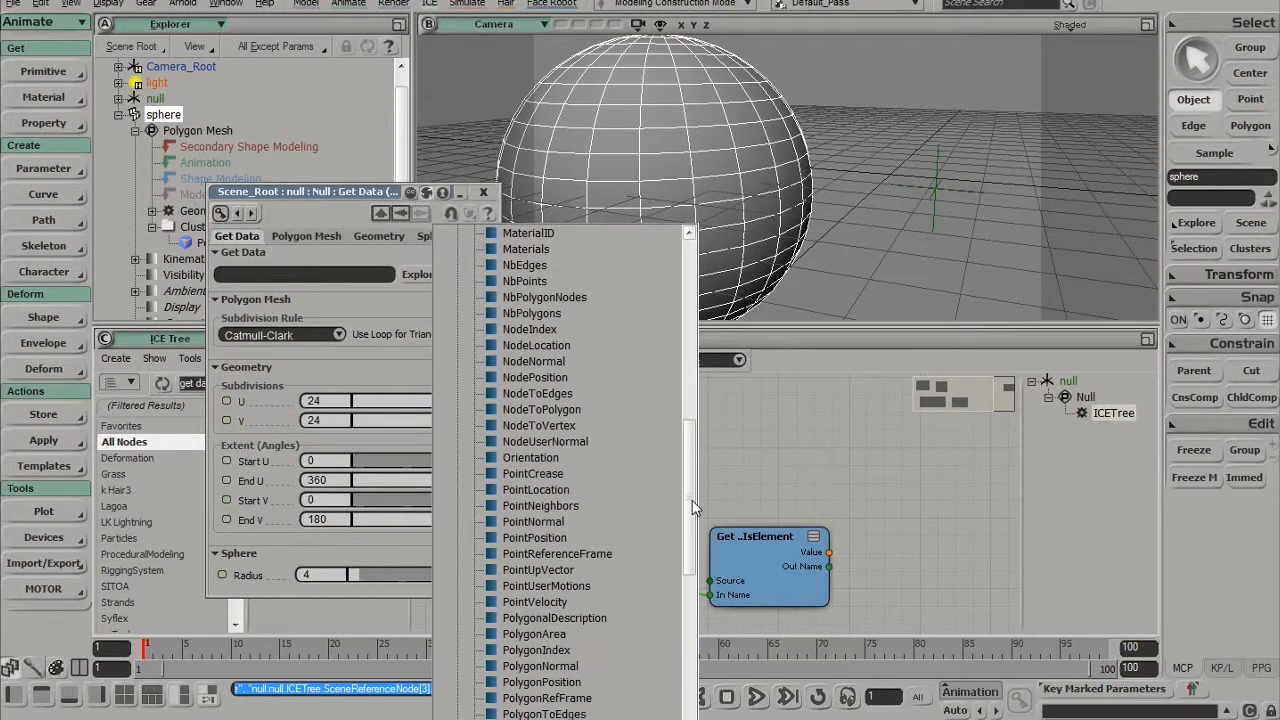
click(536, 537)
click(483, 192)
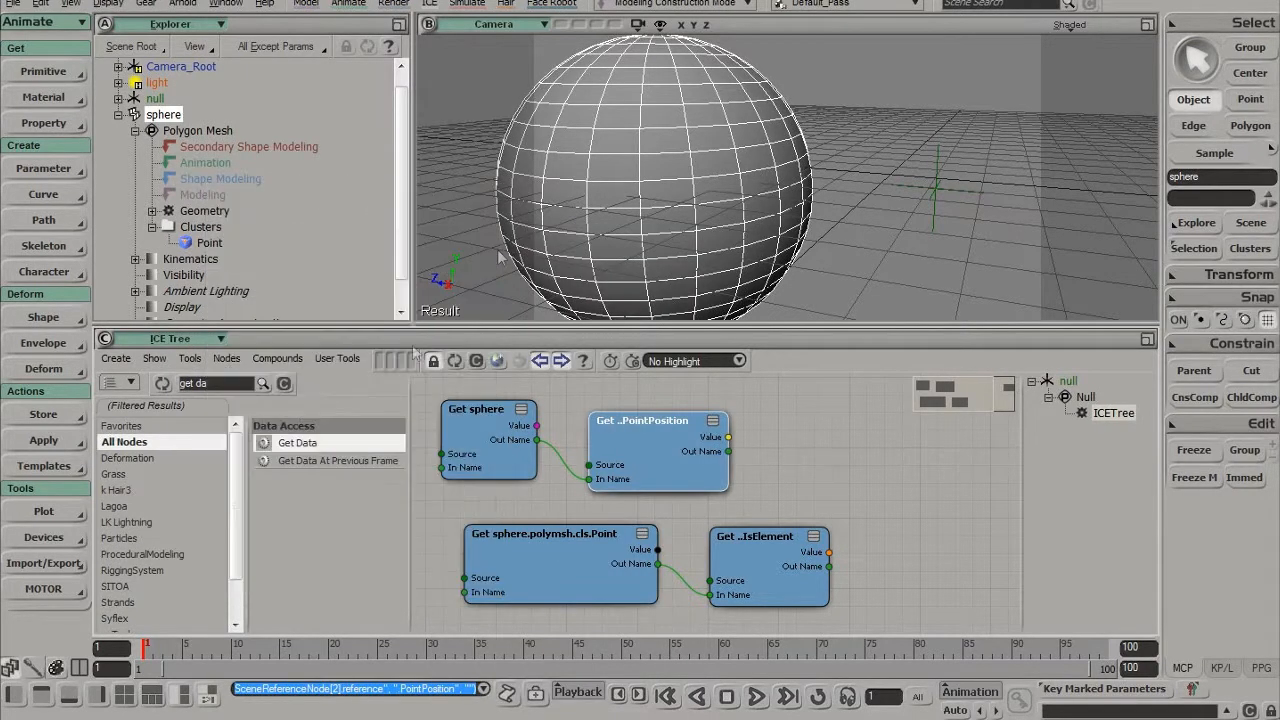
Step: Add a Filter node and connect PointPosition to its Value and IsElement to its Keep input
click(214, 385)
text(filt)
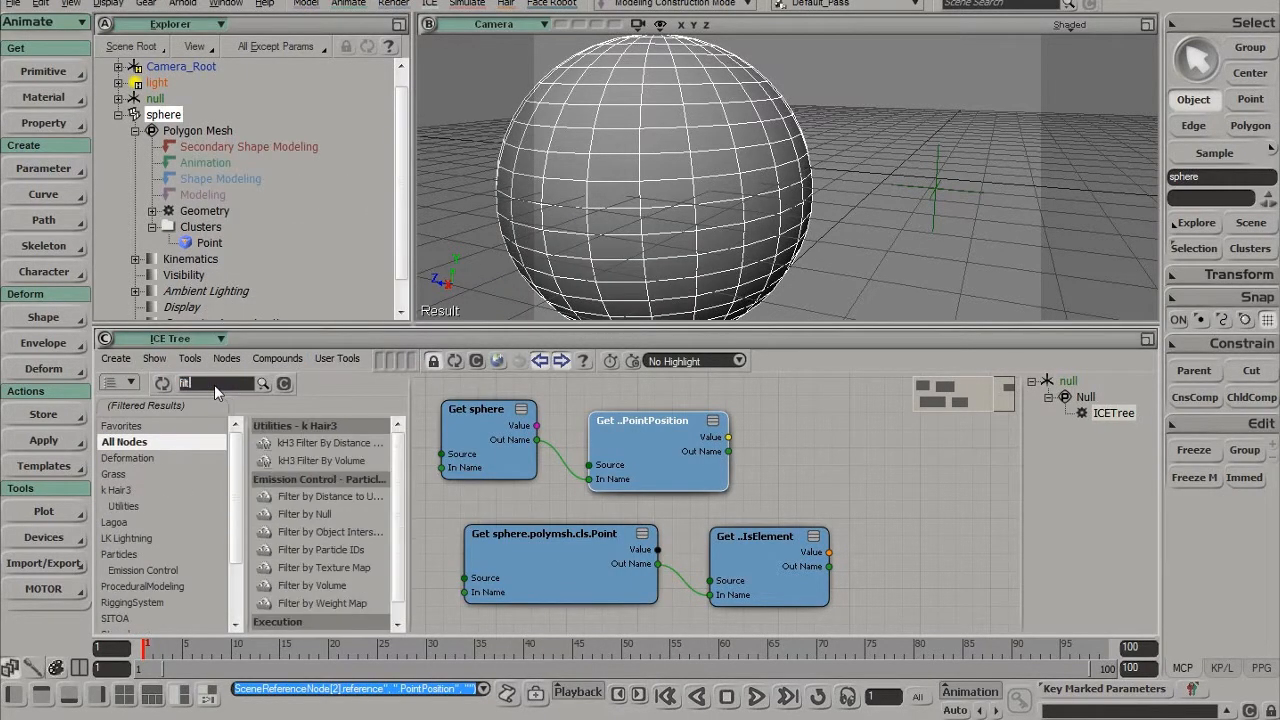
drag(395, 509, 396, 530)
drag(366, 617, 886, 457)
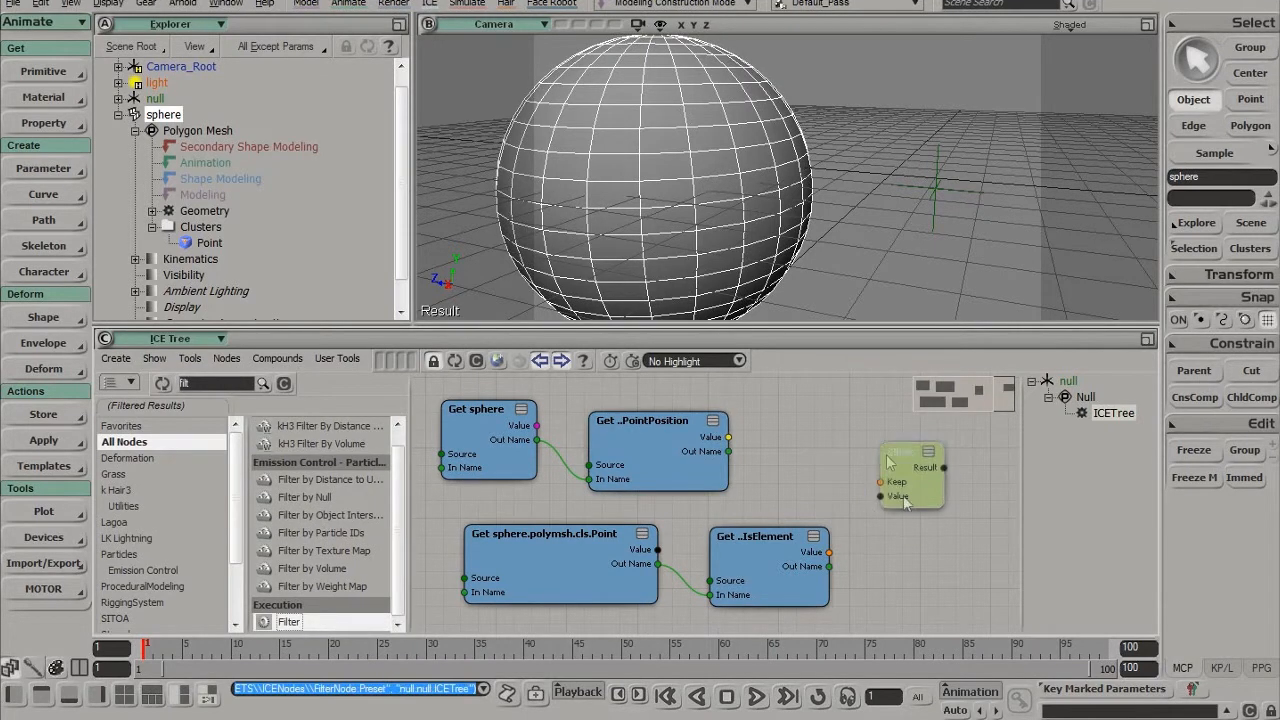
middle_drag(872, 528, 773, 532)
drag(629, 441, 781, 499)
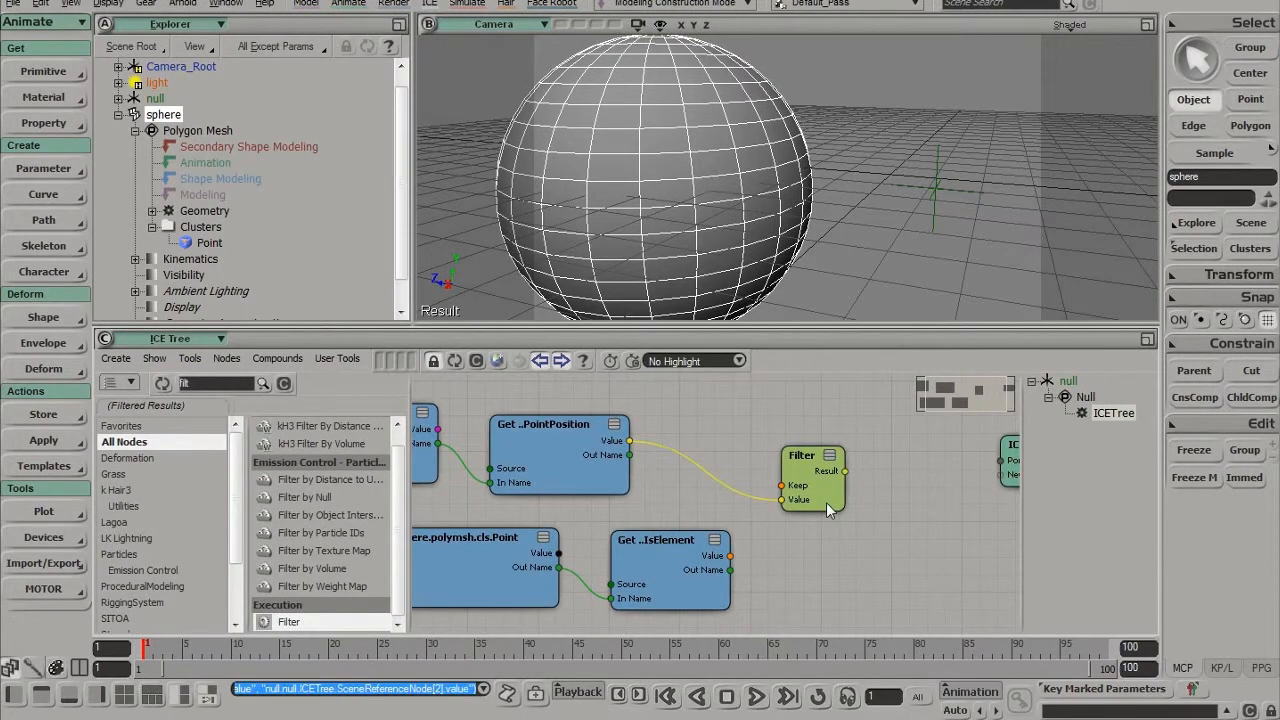
drag(690, 544, 800, 492)
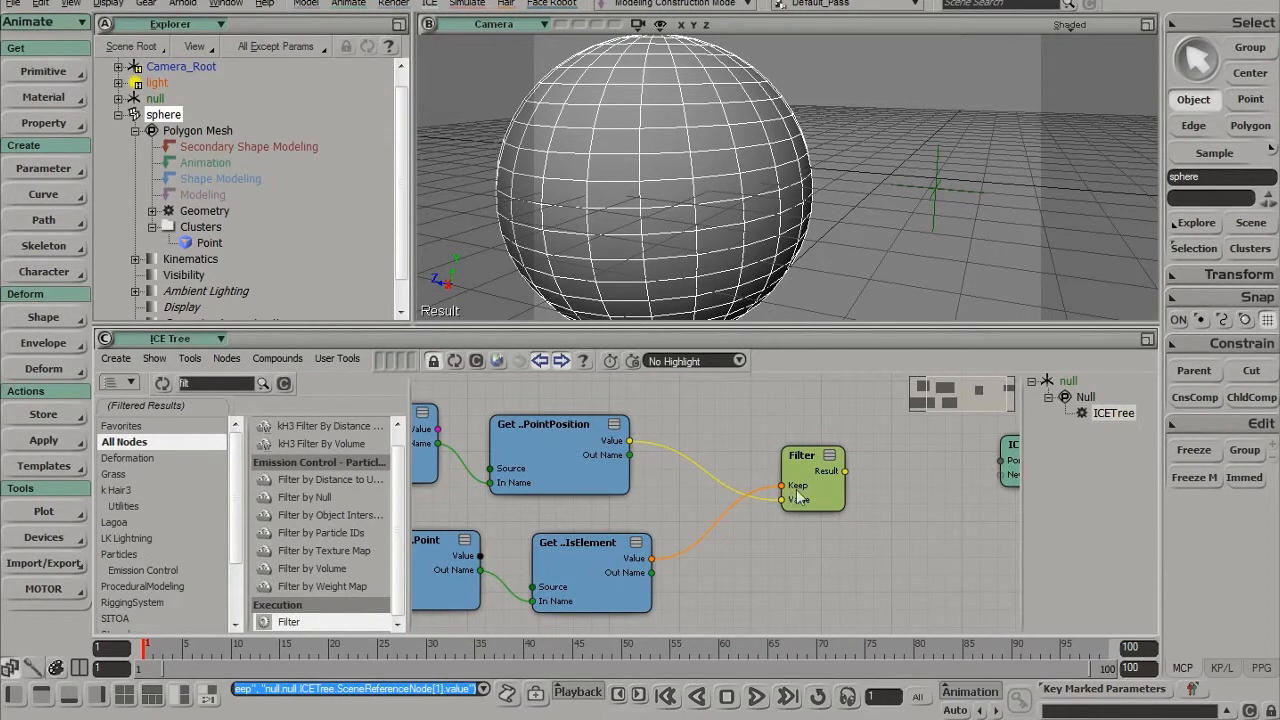
drag(611, 570, 604, 572)
drag(569, 466, 571, 459)
drag(583, 574, 578, 573)
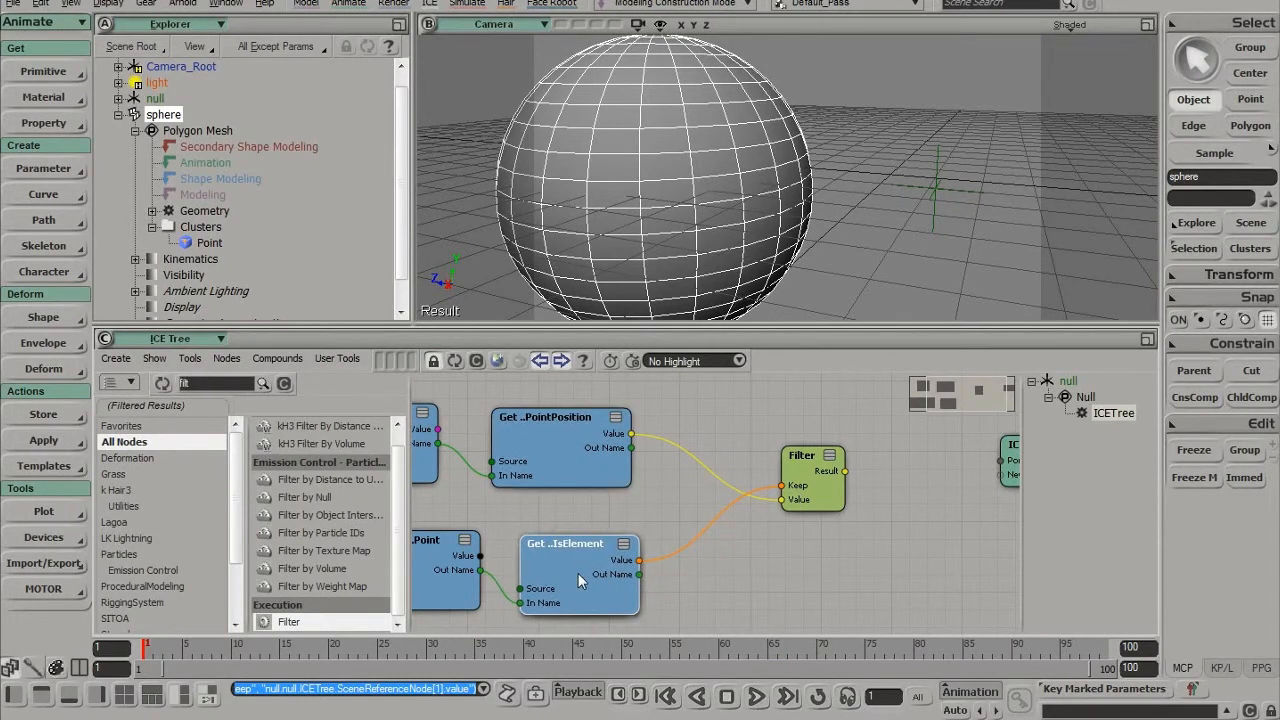
Step: Try feeding the Filter node's Result into a Get Array Size node
middle_drag(732, 517, 562, 505)
click(284, 383)
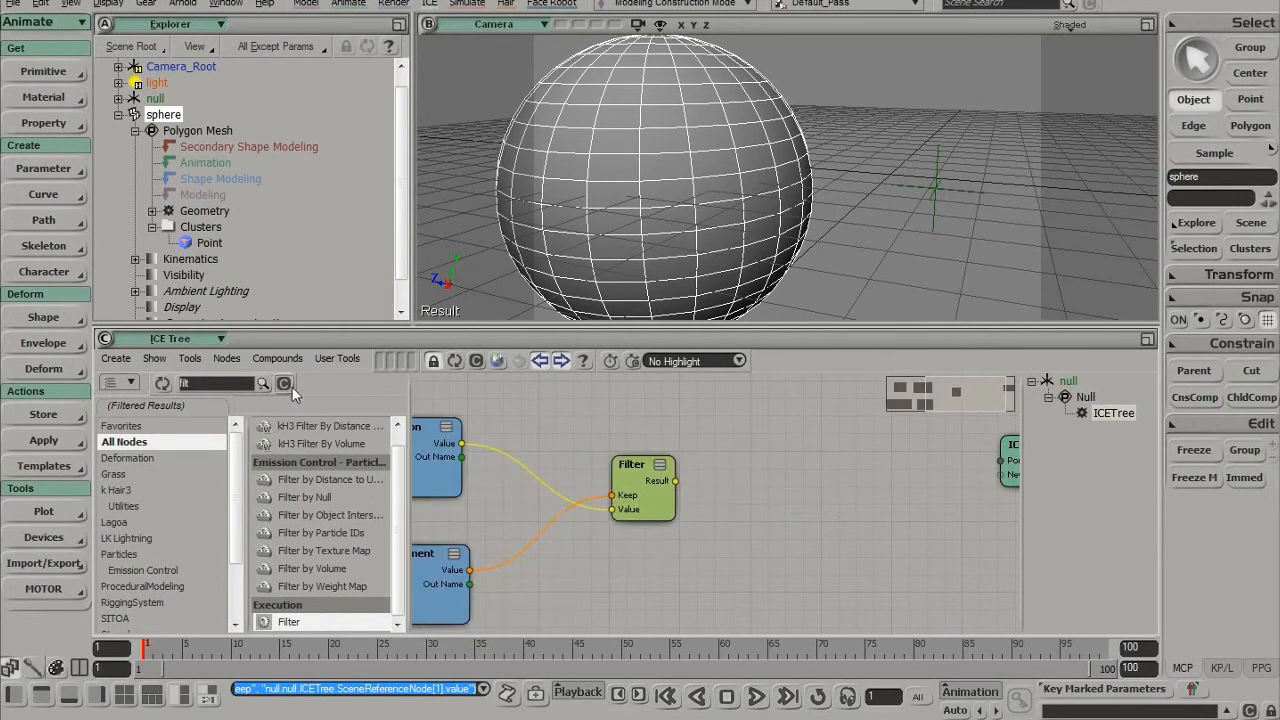
drag(318, 478, 739, 495)
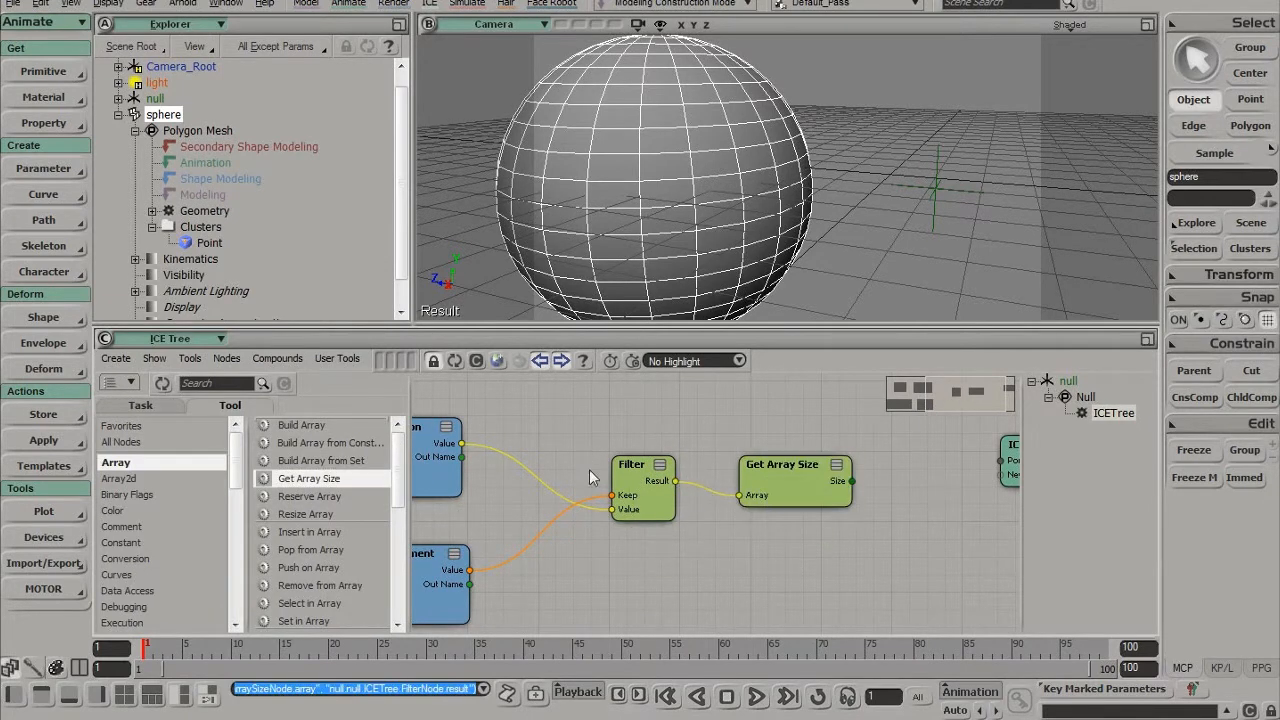
Step: Add a Build Array from Set node fed by the Filter's Result and arrange the two nodes side by side
drag(635, 478, 632, 480)
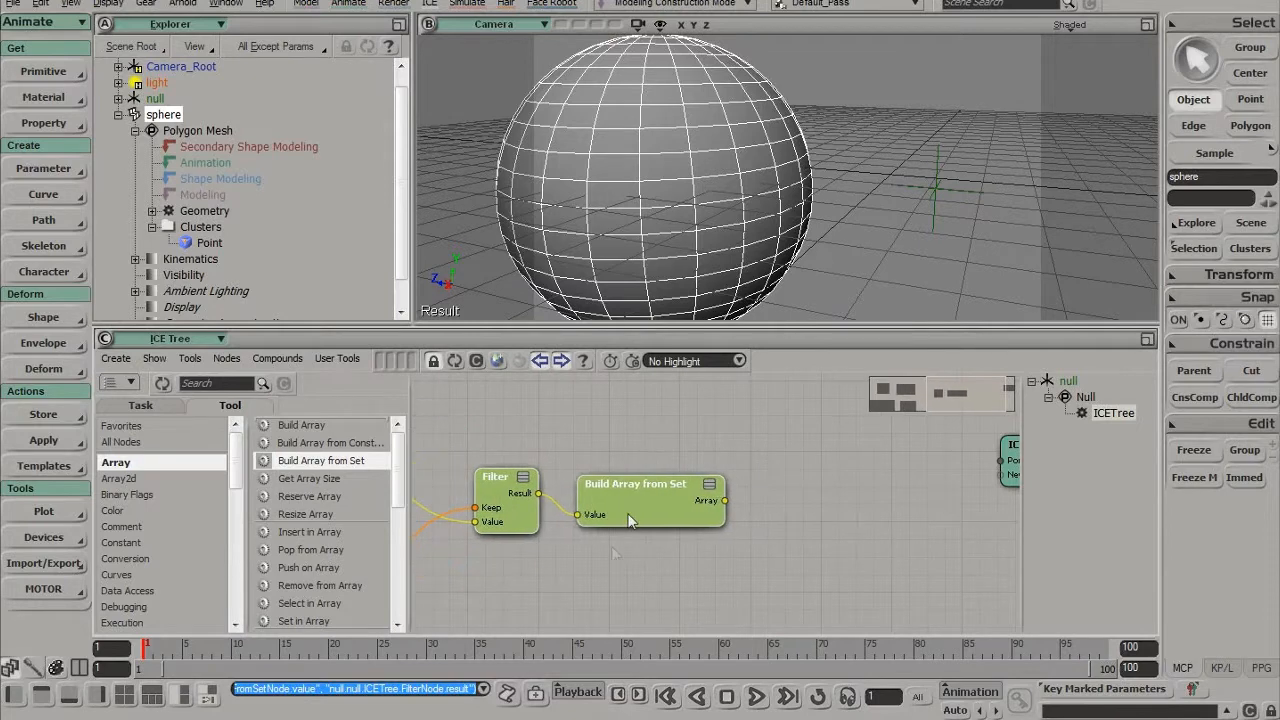
drag(502, 491, 497, 495)
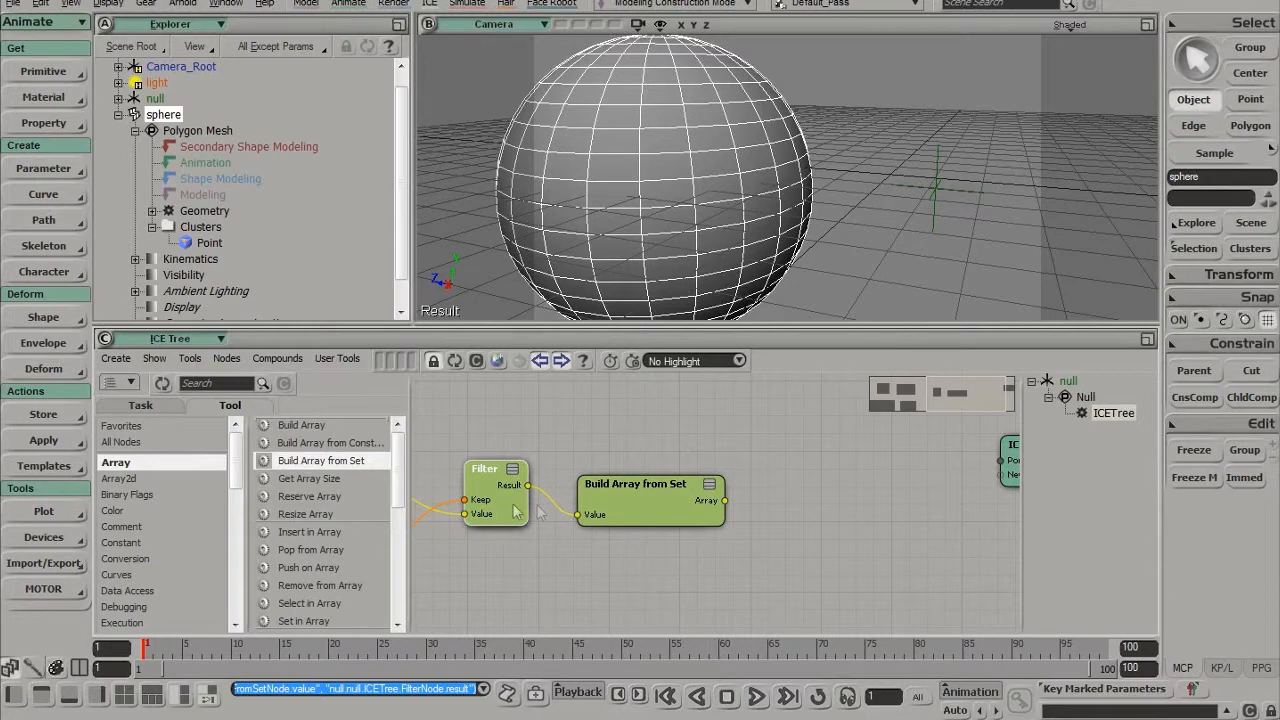
drag(635, 510, 618, 514)
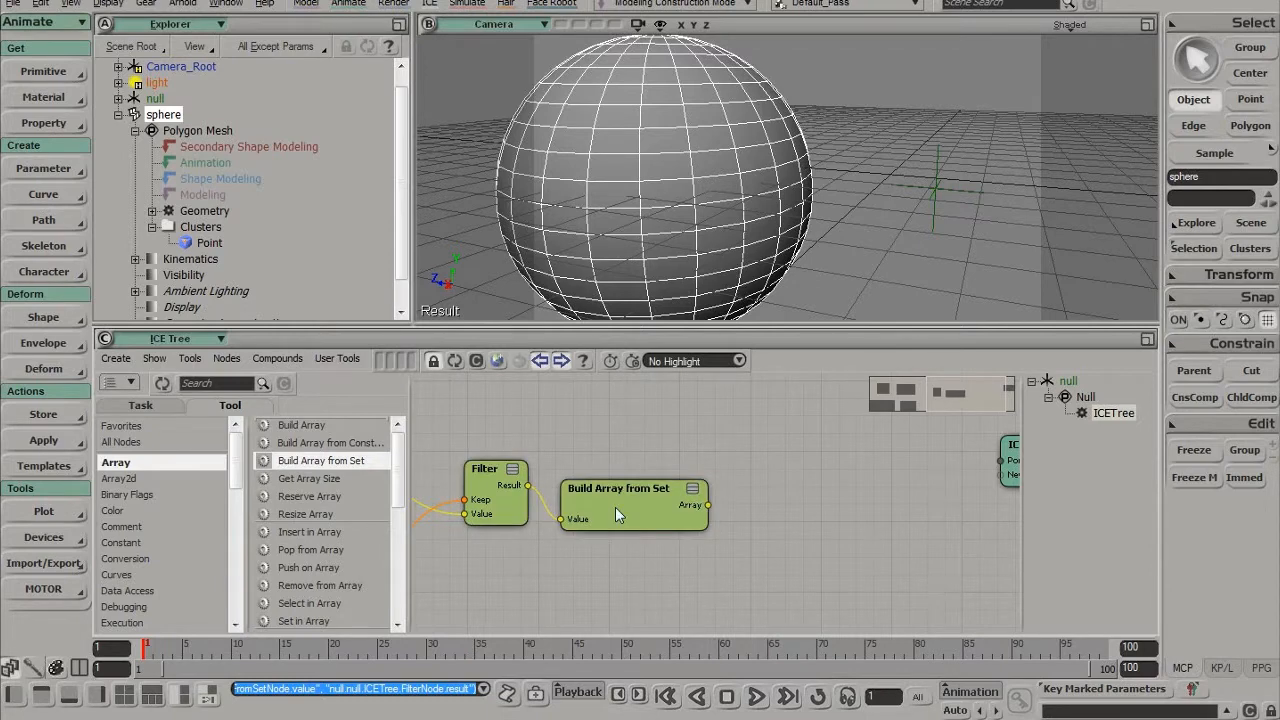
Step: Add a Get Array Average node and feed it from the Array output of Build Array from Set
drag(648, 518, 655, 512)
scroll(404, 525, down, 3)
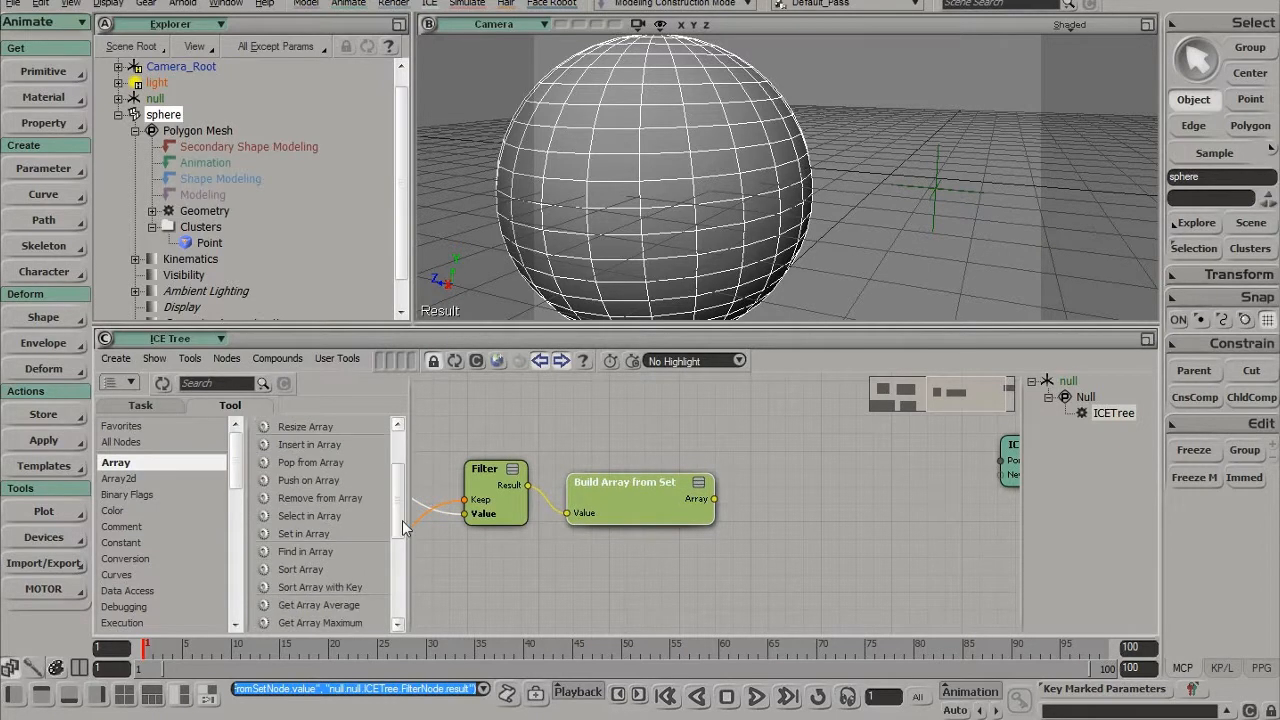
drag(368, 552, 742, 514)
middle_drag(748, 518, 468, 521)
drag(506, 499, 531, 506)
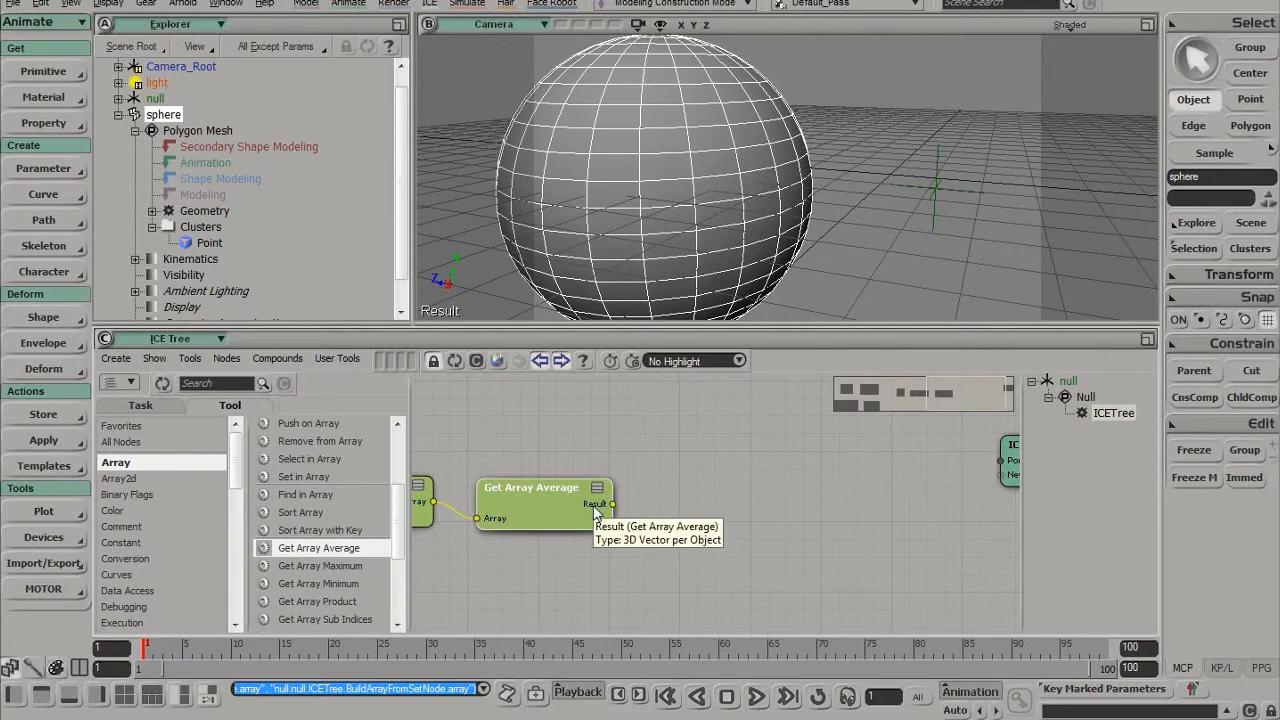
Step: Add another Get sphere node and connect its Out Name to the In Name of a new Get Data node
middle_drag(555, 545, 813, 584)
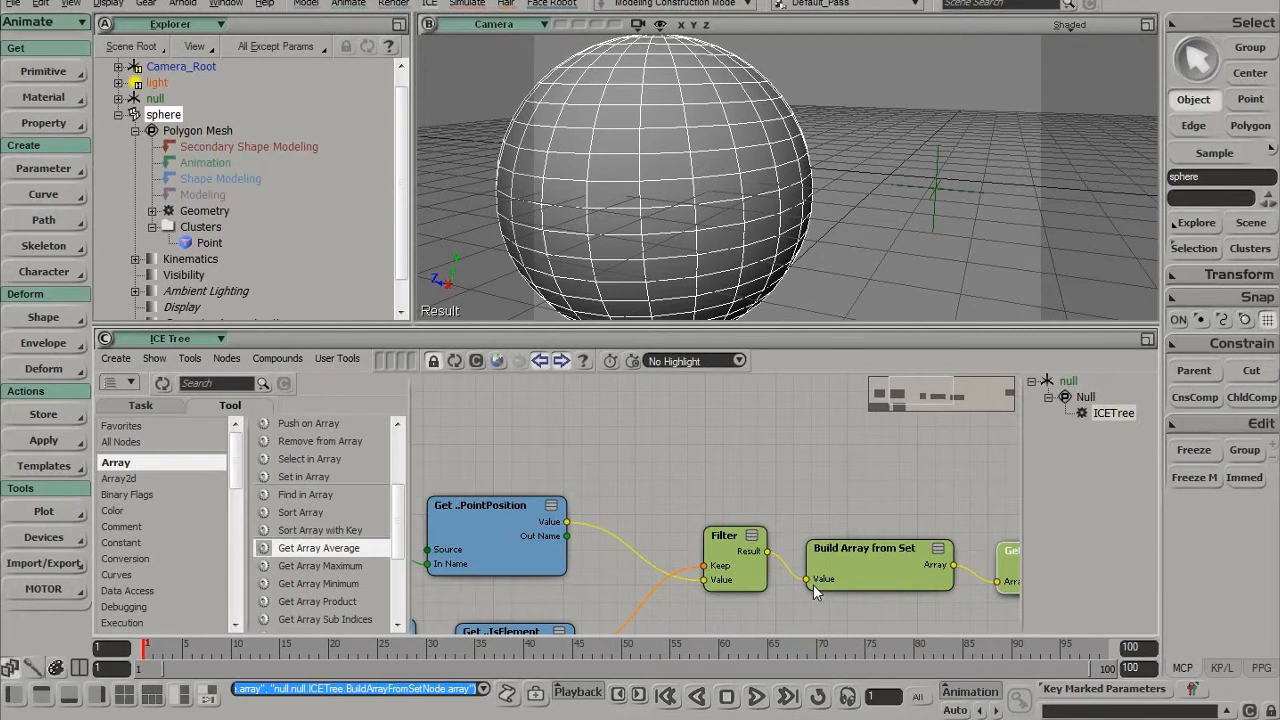
middle_drag(463, 534, 532, 523)
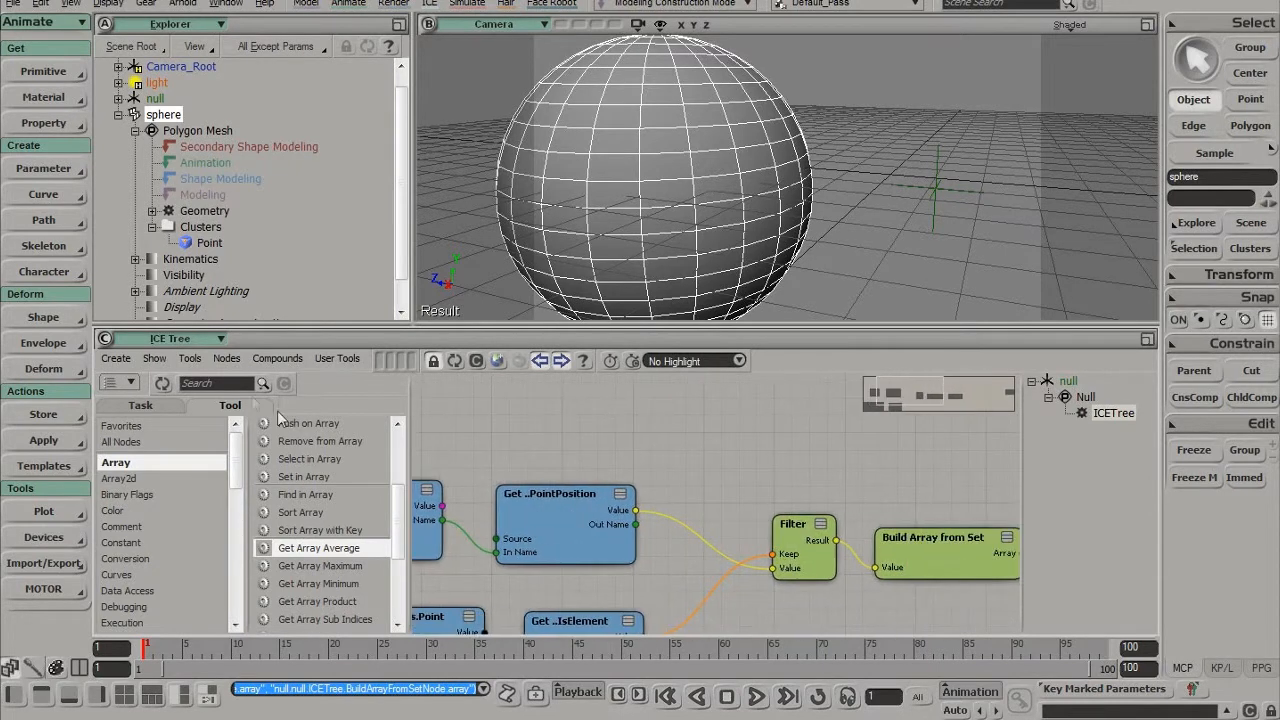
drag(165, 115, 484, 402)
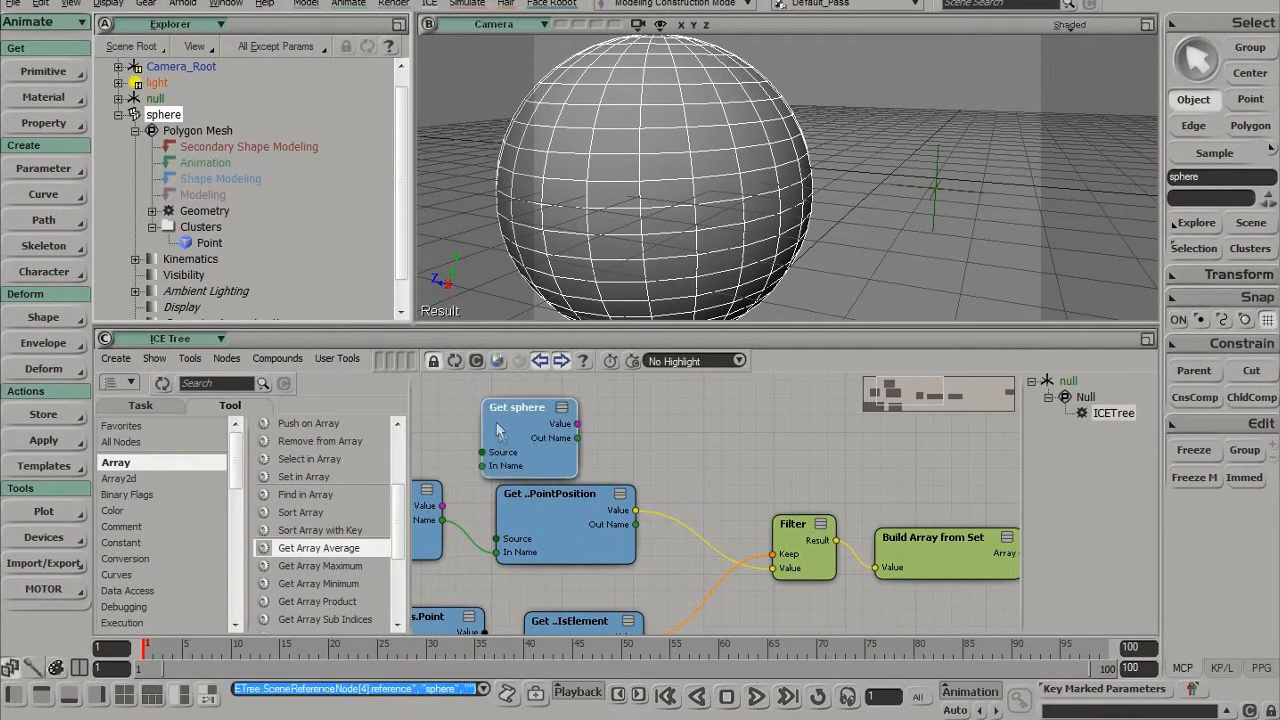
text(get da)
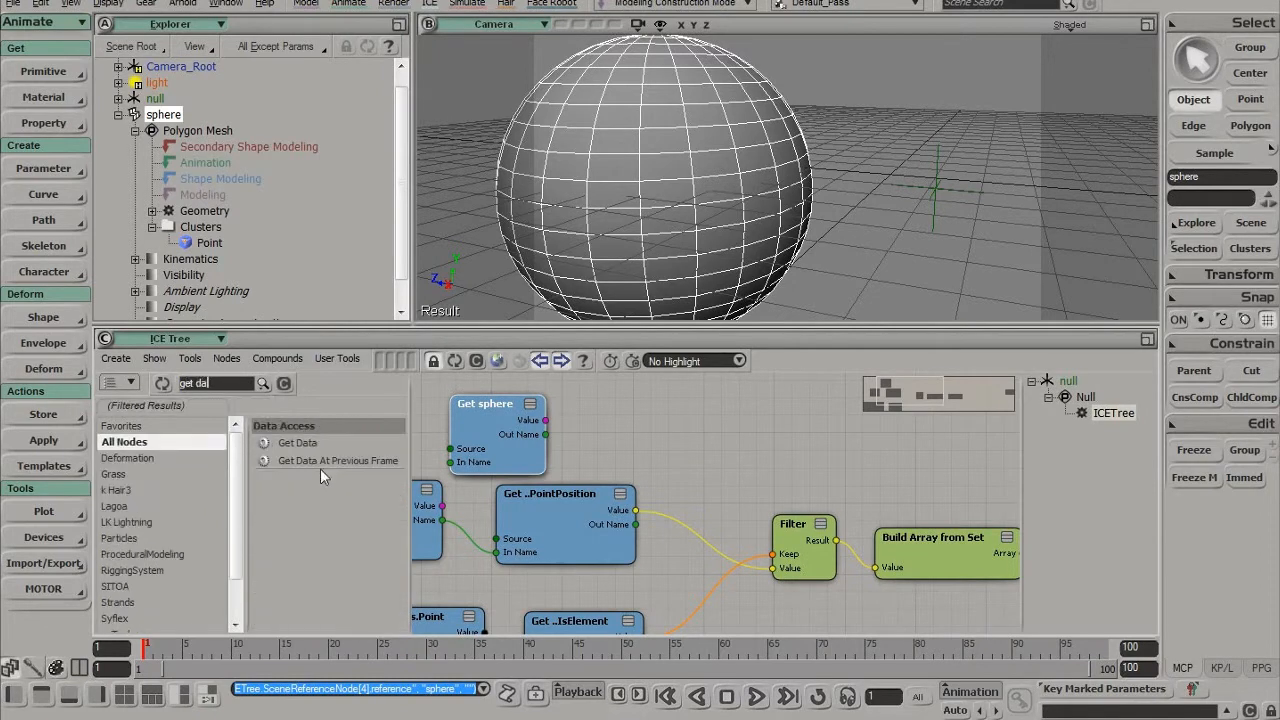
drag(300, 442, 591, 398)
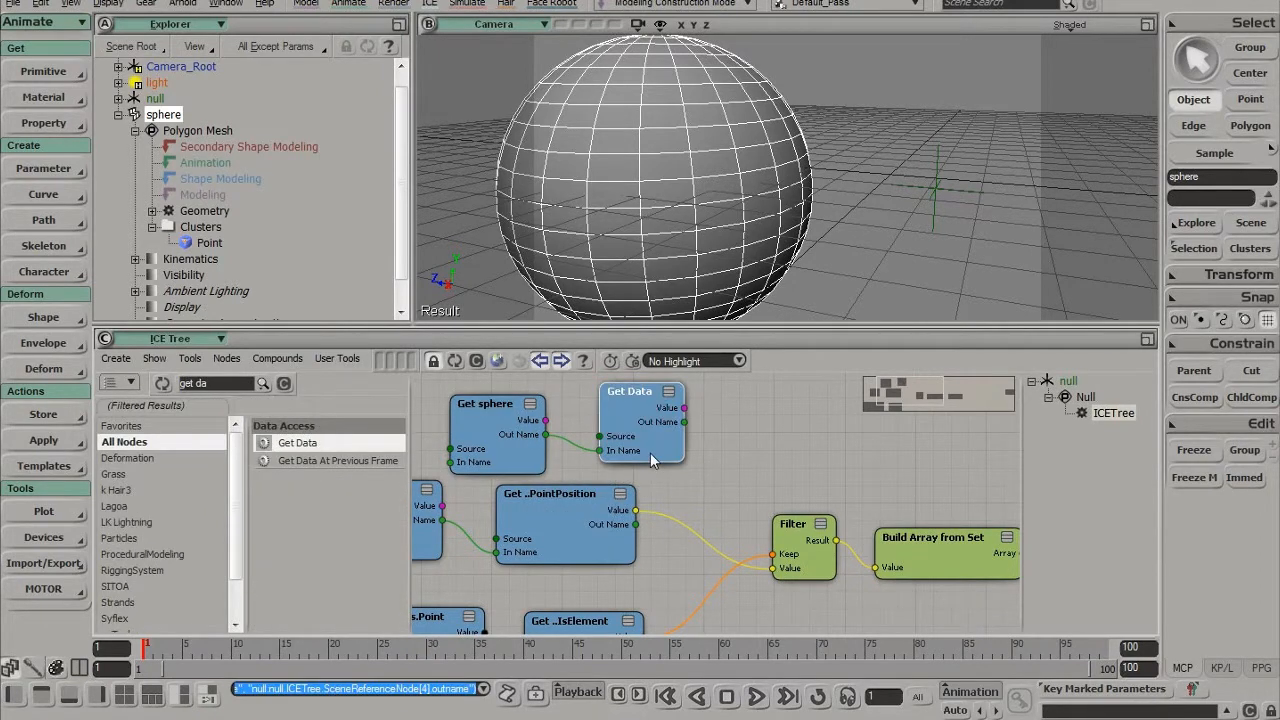
Step: Set the new Get Data node to read the sphere's global transform, kine.global
double_click(640, 400)
click(405, 274)
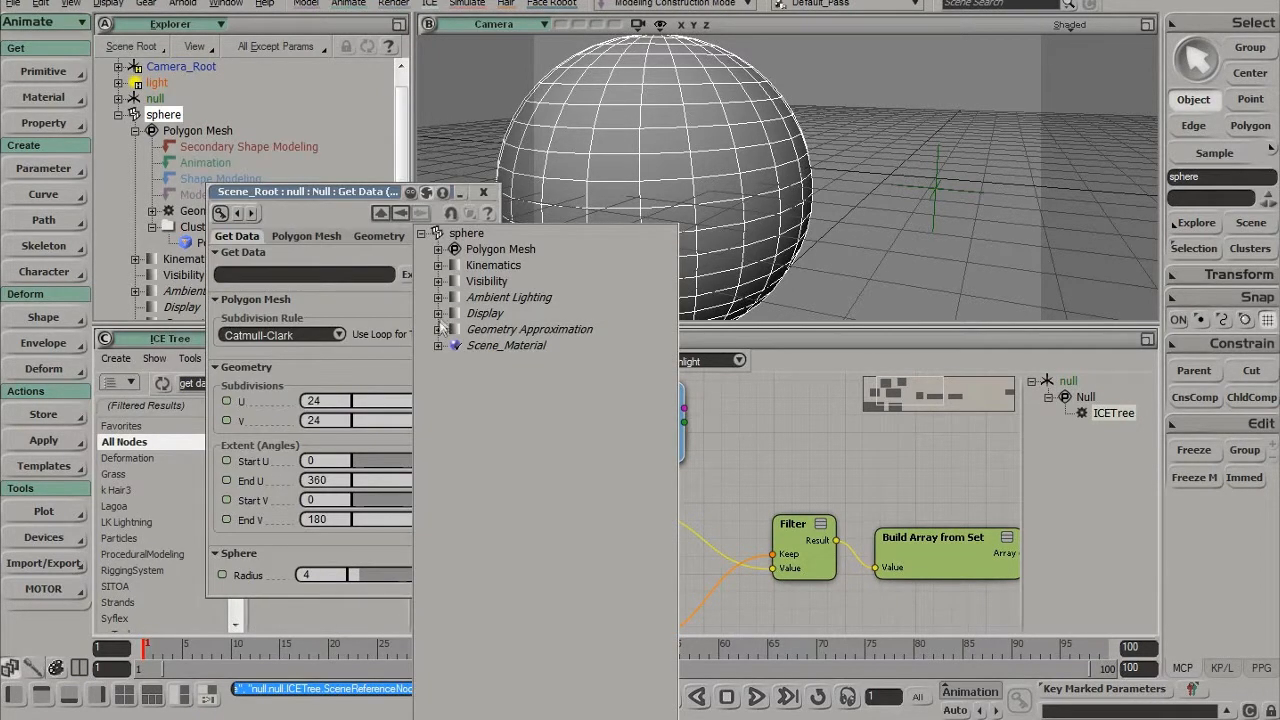
click(438, 265)
click(490, 281)
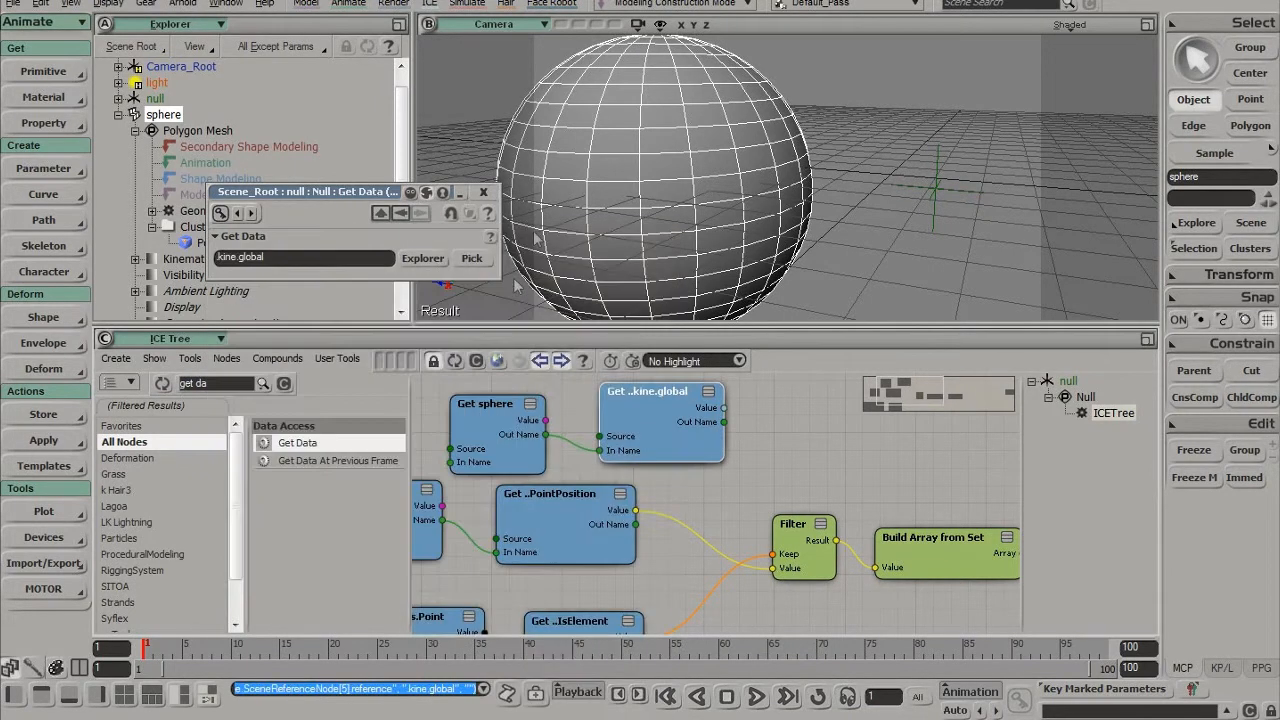
click(497, 191)
Step: Add a Multiply Vector by Matrix node from the matrix math nodes
middle_drag(777, 458, 526, 410)
click(219, 383)
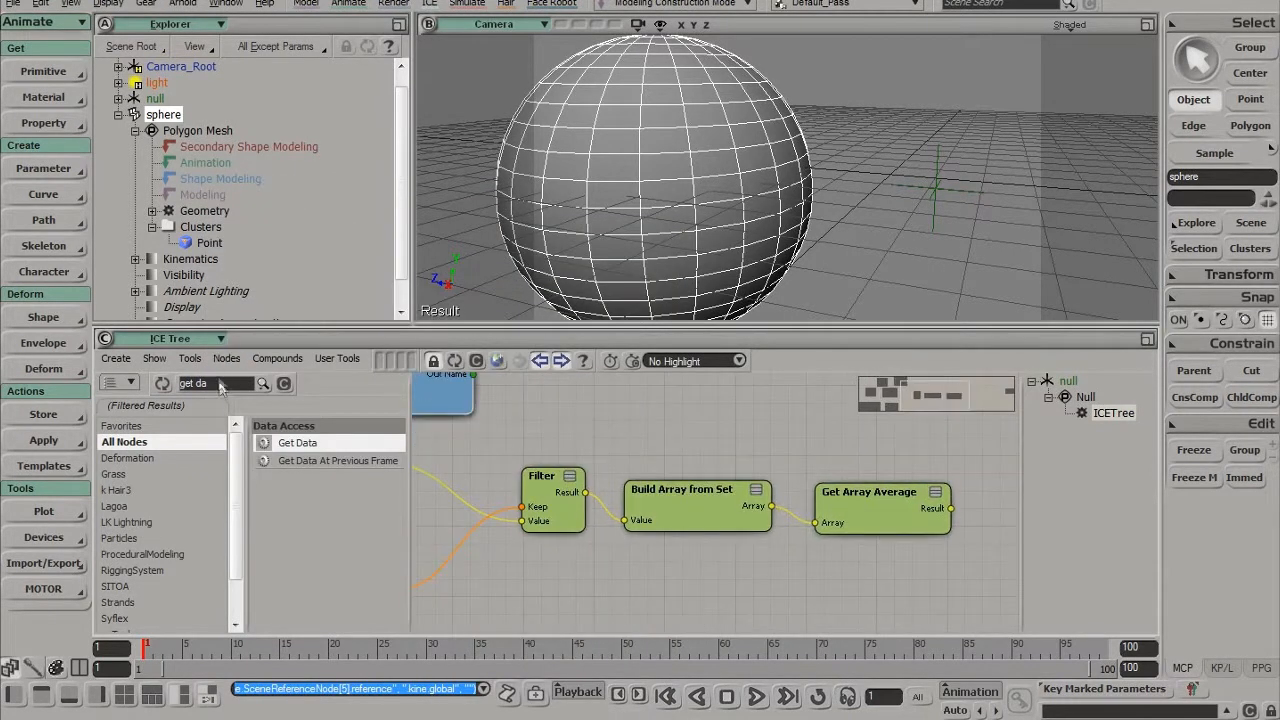
text(mult)
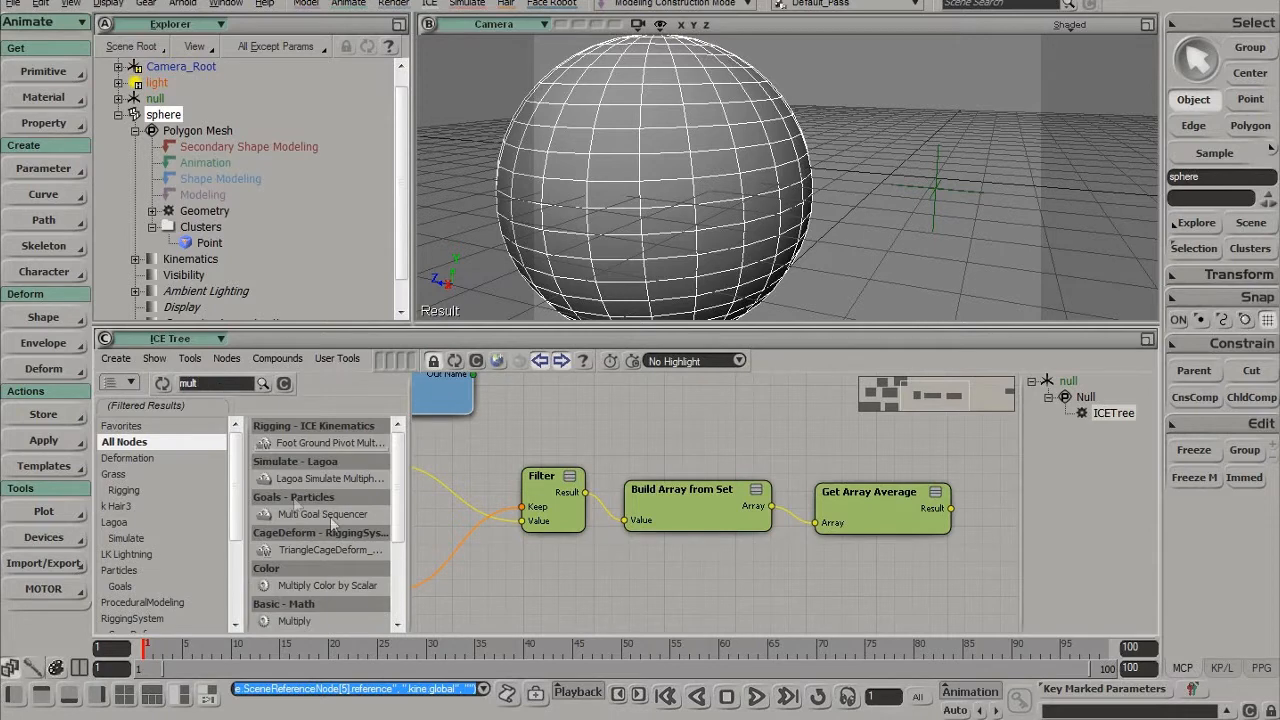
scroll(349, 560, down, 3)
scroll(352, 575, down, 2)
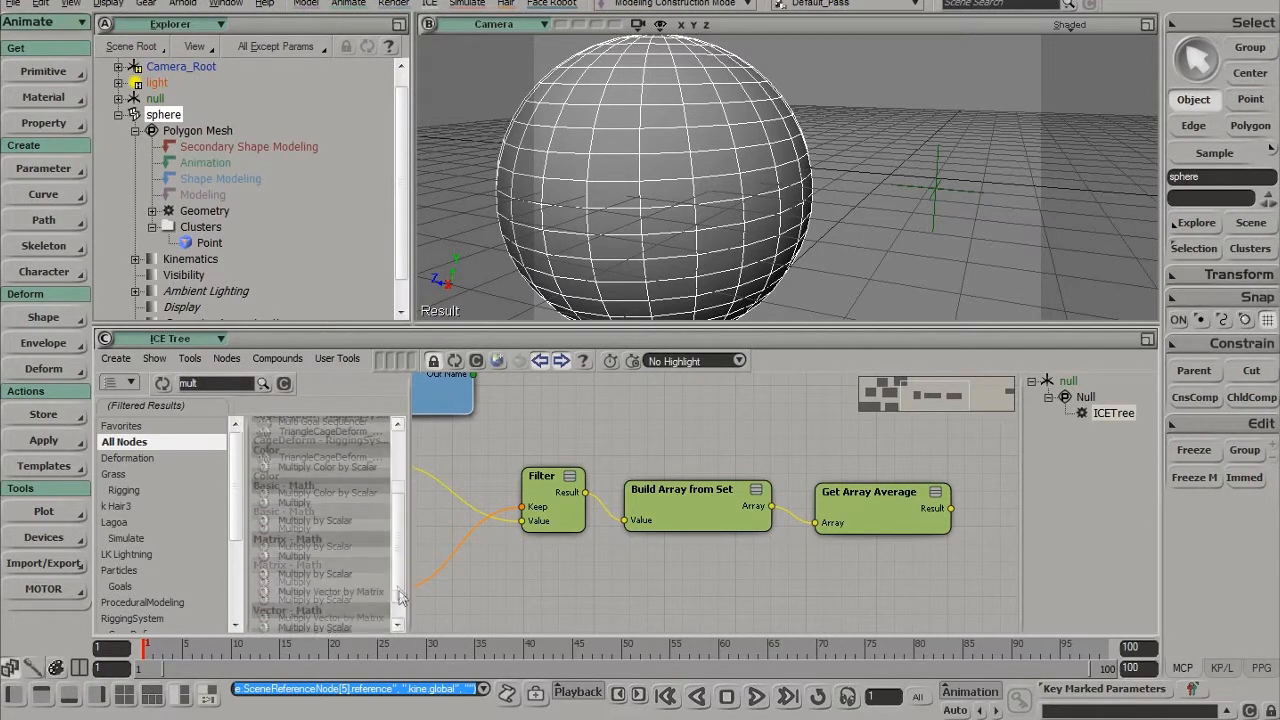
drag(359, 591, 710, 400)
Step: Connect the sphere's kine.global to the multiply node's Matrix input and the Get Array Average Result to its Vector input
middle_drag(710, 400, 771, 476)
drag(534, 436, 794, 532)
middle_drag(859, 497, 637, 459)
drag(634, 463, 892, 498)
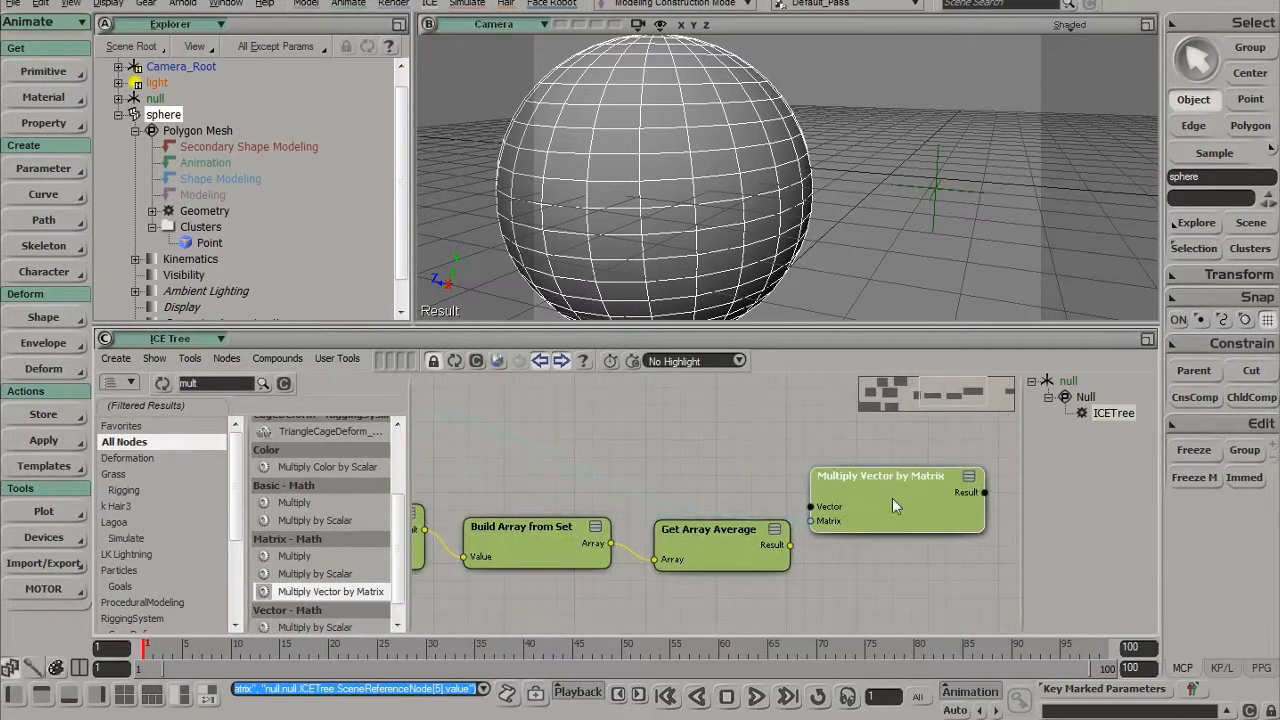
drag(790, 544, 814, 507)
middle_drag(851, 504, 558, 516)
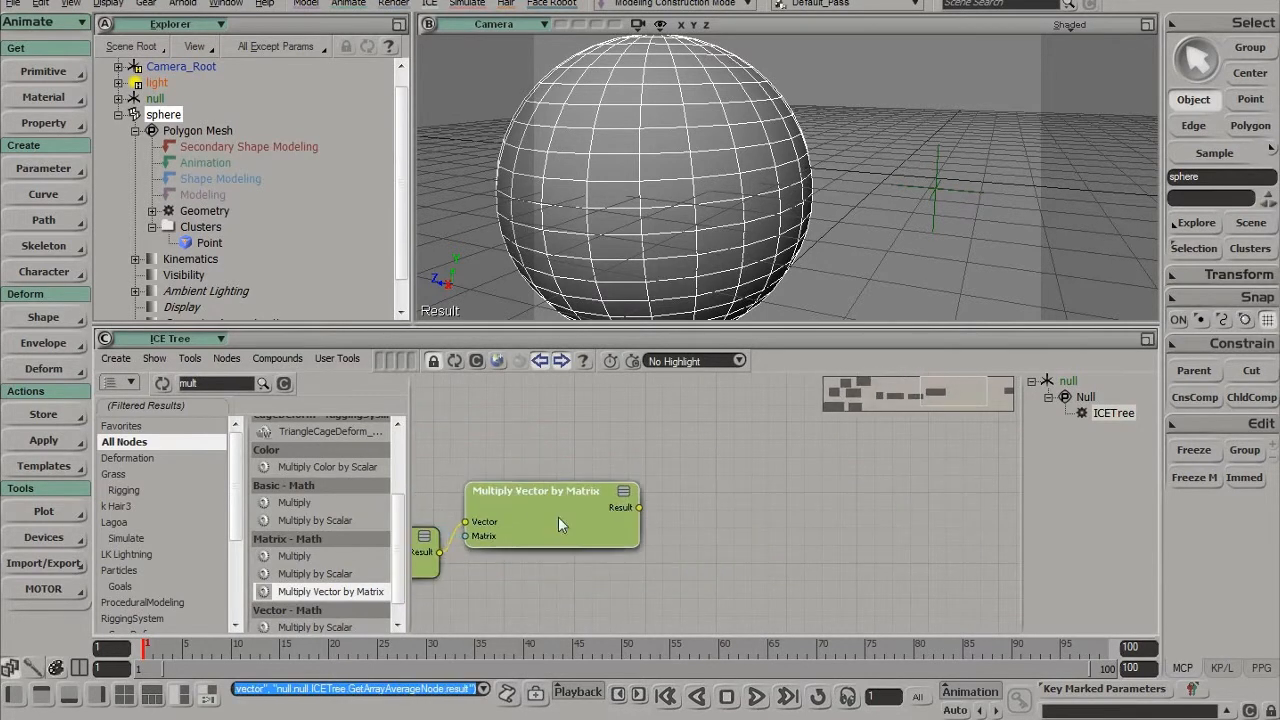
drag(579, 515, 585, 515)
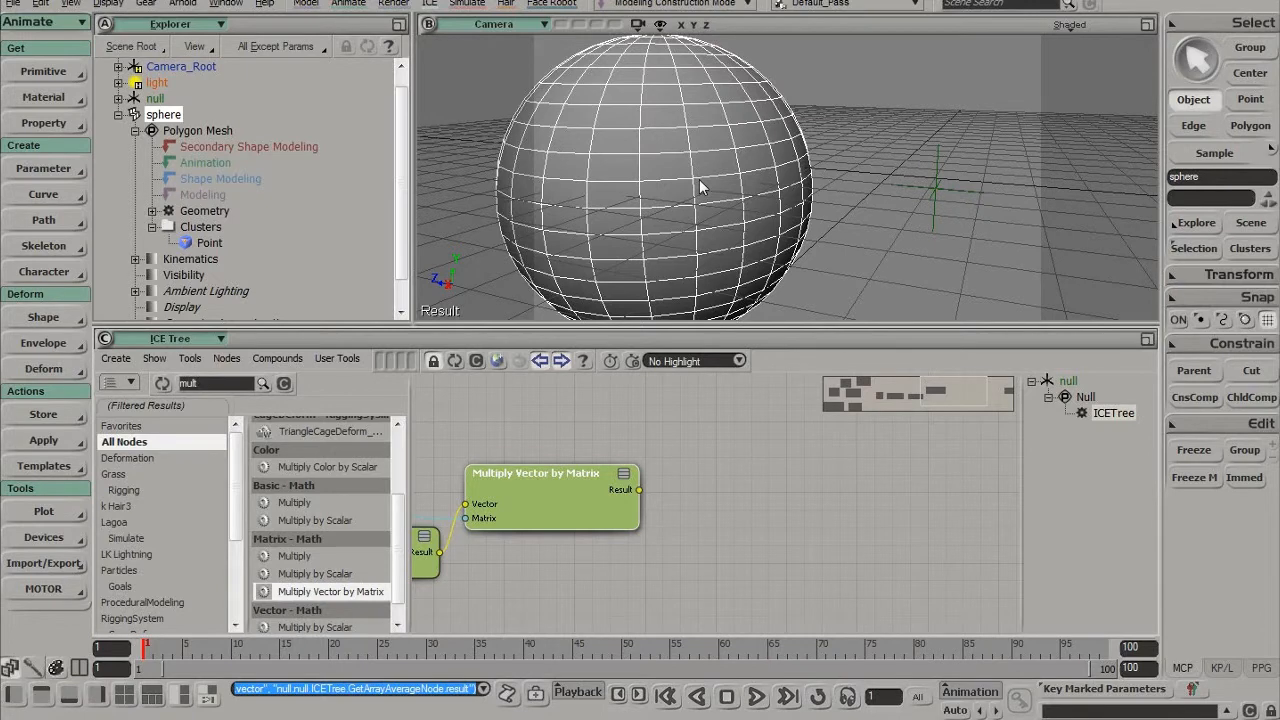
Step: Add a Get Closest Location node beyond the Multiply Vector by Matrix node
click(215, 386)
text(get clos)
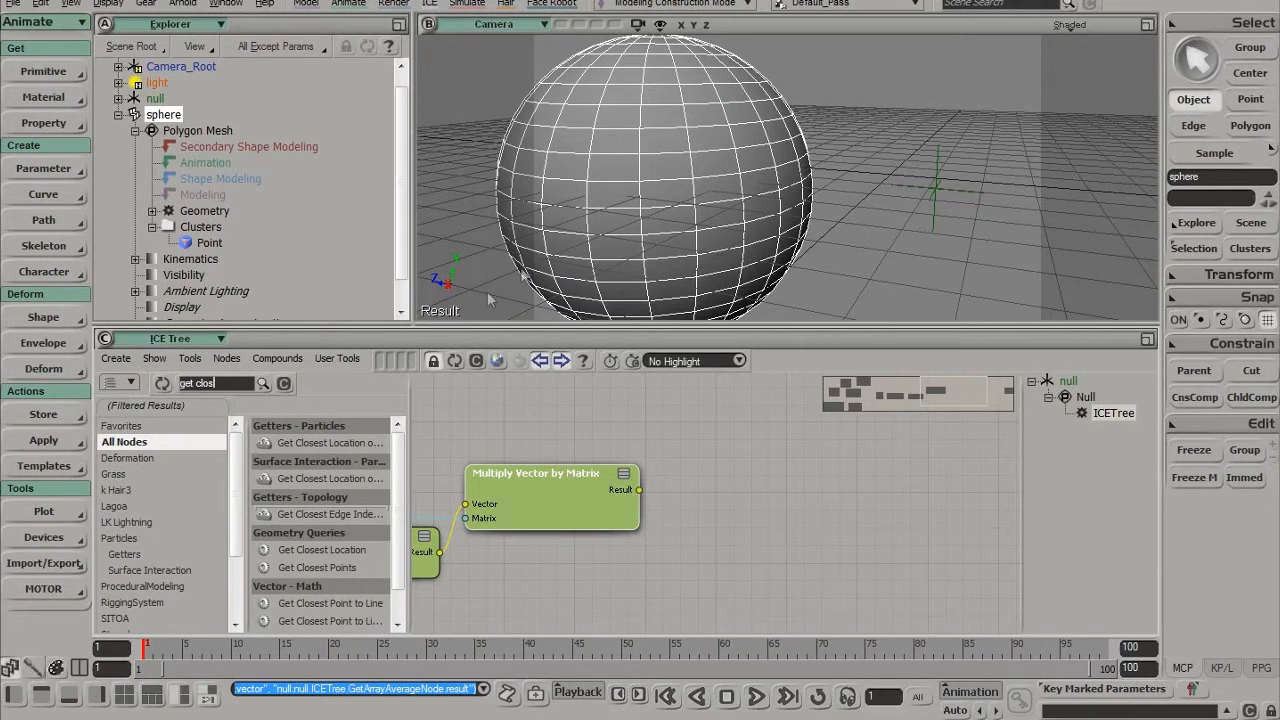
drag(322, 550, 714, 440)
click(592, 497)
Step: Connect the new Get sphere node's Value to the Geometry input of Get Closest Location and arrange the nearby nodes
middle_drag(751, 498, 932, 550)
drag(934, 550, 608, 464)
middle_drag(608, 464, 932, 509)
drag(932, 509, 620, 483)
middle_drag(620, 483, 992, 484)
drag(785, 500, 904, 482)
middle_drag(942, 498, 506, 470)
drag(514, 471, 912, 483)
middle_drag(912, 482, 602, 482)
drag(602, 482, 862, 476)
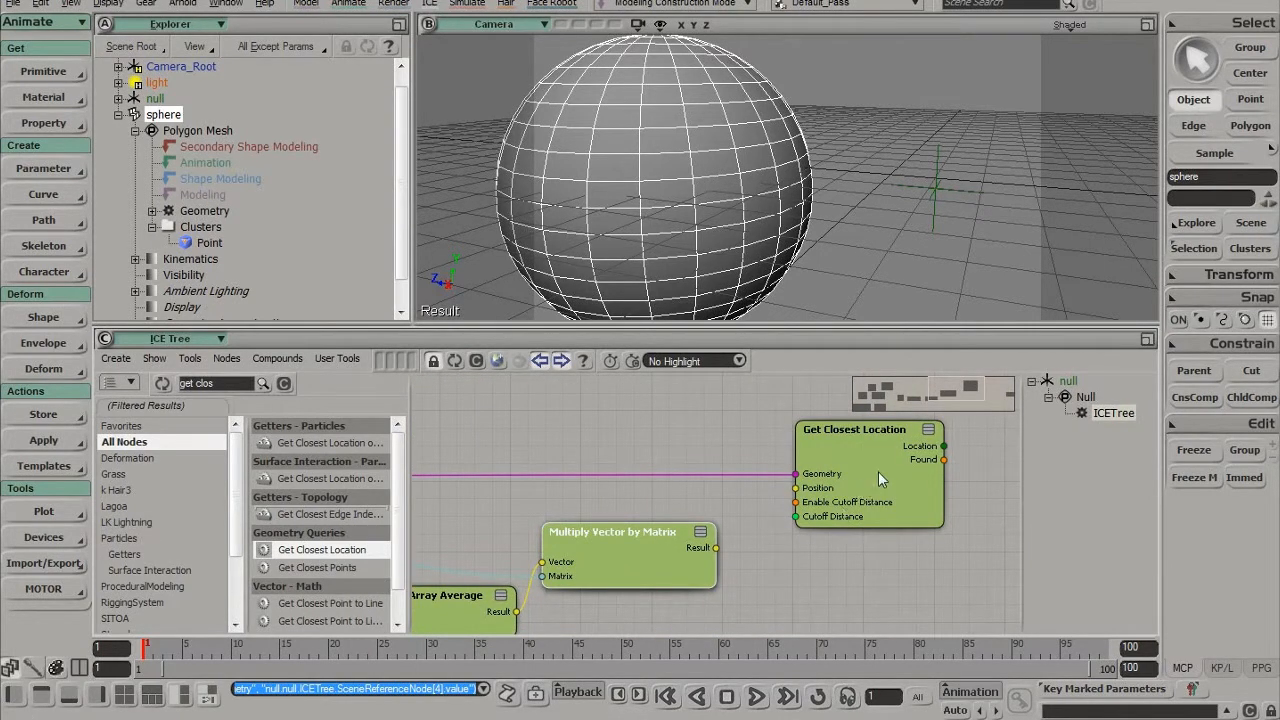
drag(878, 471, 878, 466)
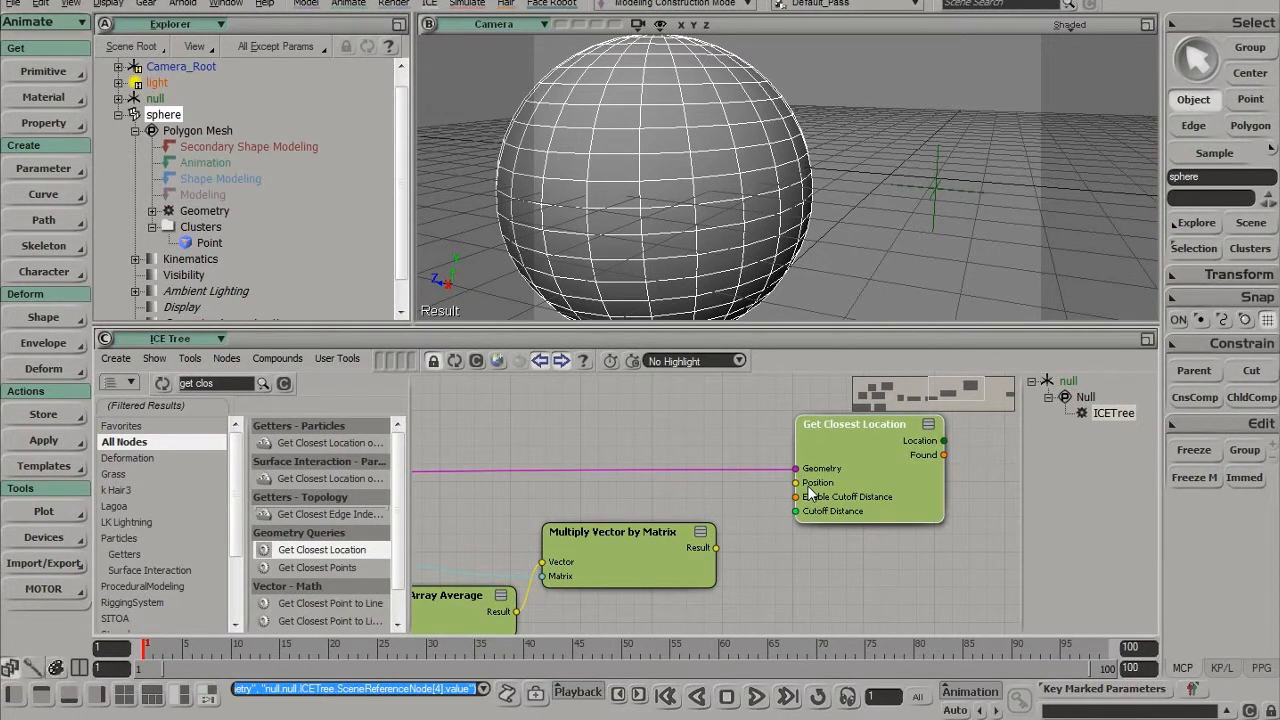
drag(866, 440, 862, 442)
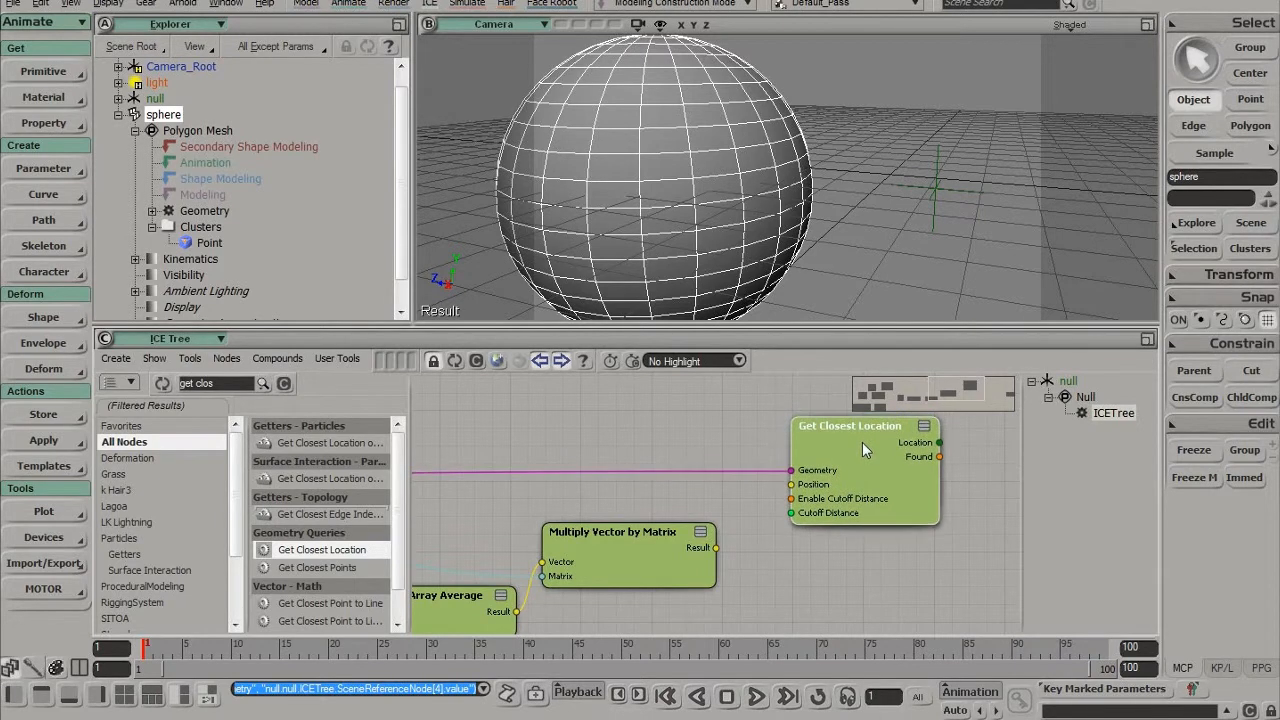
drag(637, 549, 635, 549)
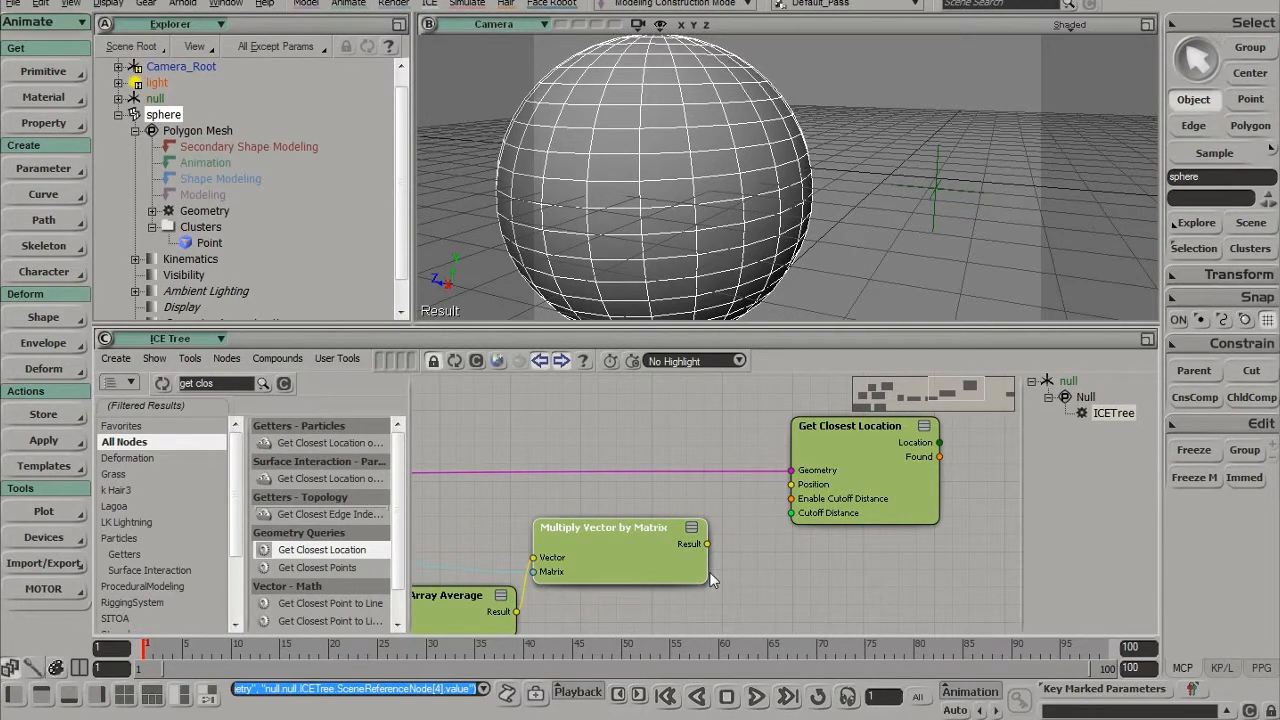
Step: Add a free-standing Get Data node and set its reference to self
click(219, 388)
text(get da)
drag(297, 442, 512, 418)
double_click(512, 418)
click(270, 253)
text(self.)
key(Return)
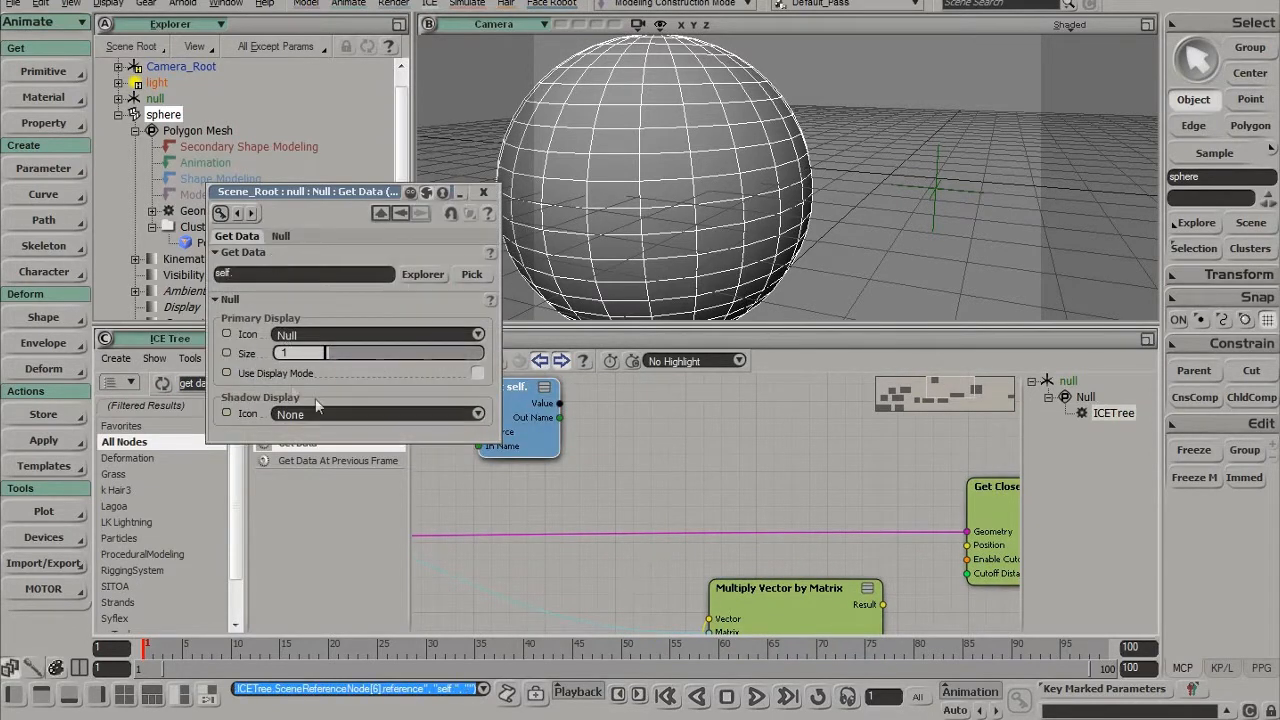
Step: Extend the self reference to the null's global transform, self.kine.global
click(428, 274)
click(459, 281)
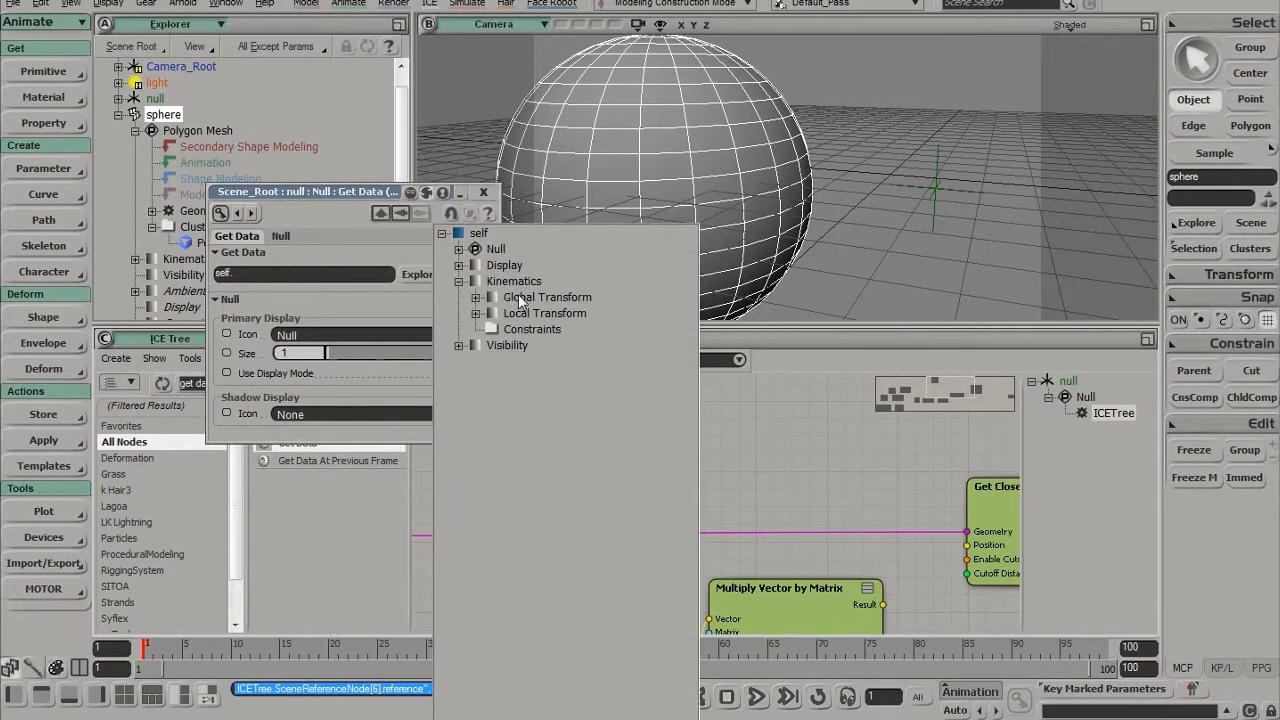
click(525, 313)
click(483, 192)
Step: Add a basic math Invert node fed by the Value of self.kine.global
triple_click(204, 385)
text(inver)
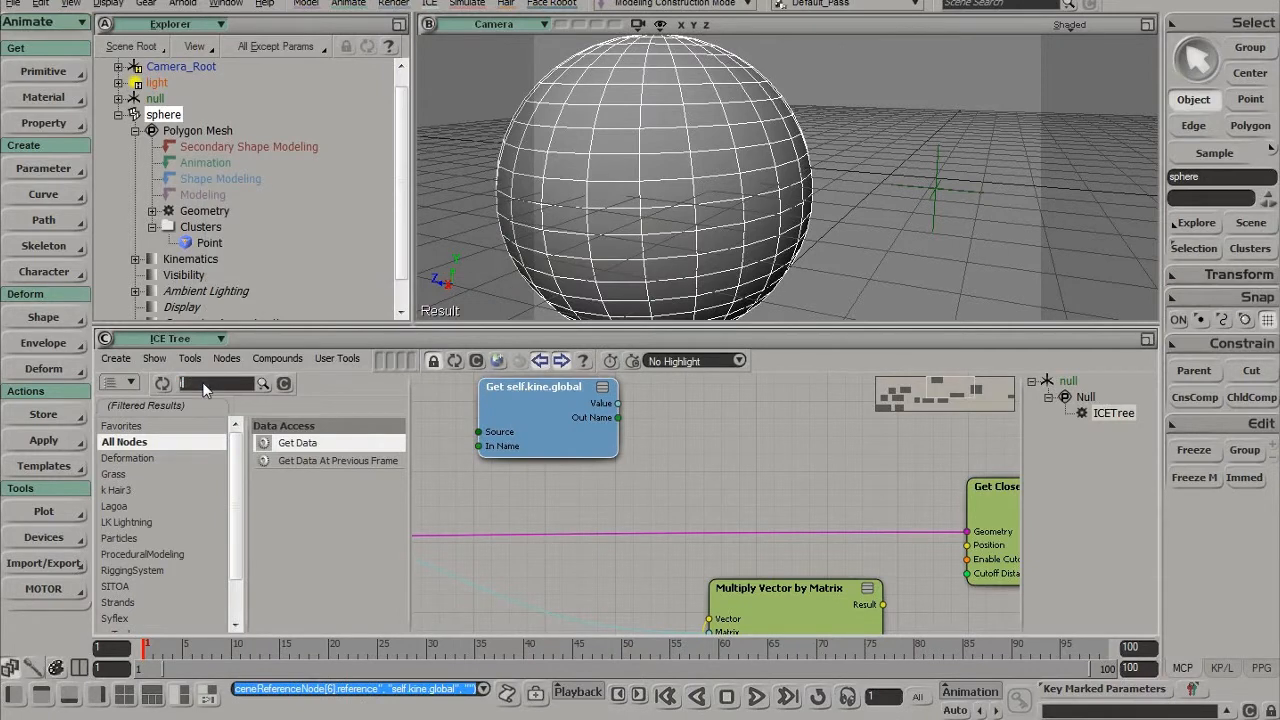
click(358, 480)
drag(362, 491, 669, 454)
middle_drag(741, 500, 539, 449)
Step: Add a second Multiply Vector by Matrix node, fed by the first one's Result as Vector and the Invert Result as Matrix
drag(572, 583, 856, 572)
drag(838, 501, 989, 463)
drag(861, 575, 837, 555)
drag(680, 561, 796, 587)
middle_drag(796, 587, 750, 562)
drag(607, 572, 610, 578)
drag(796, 564, 772, 552)
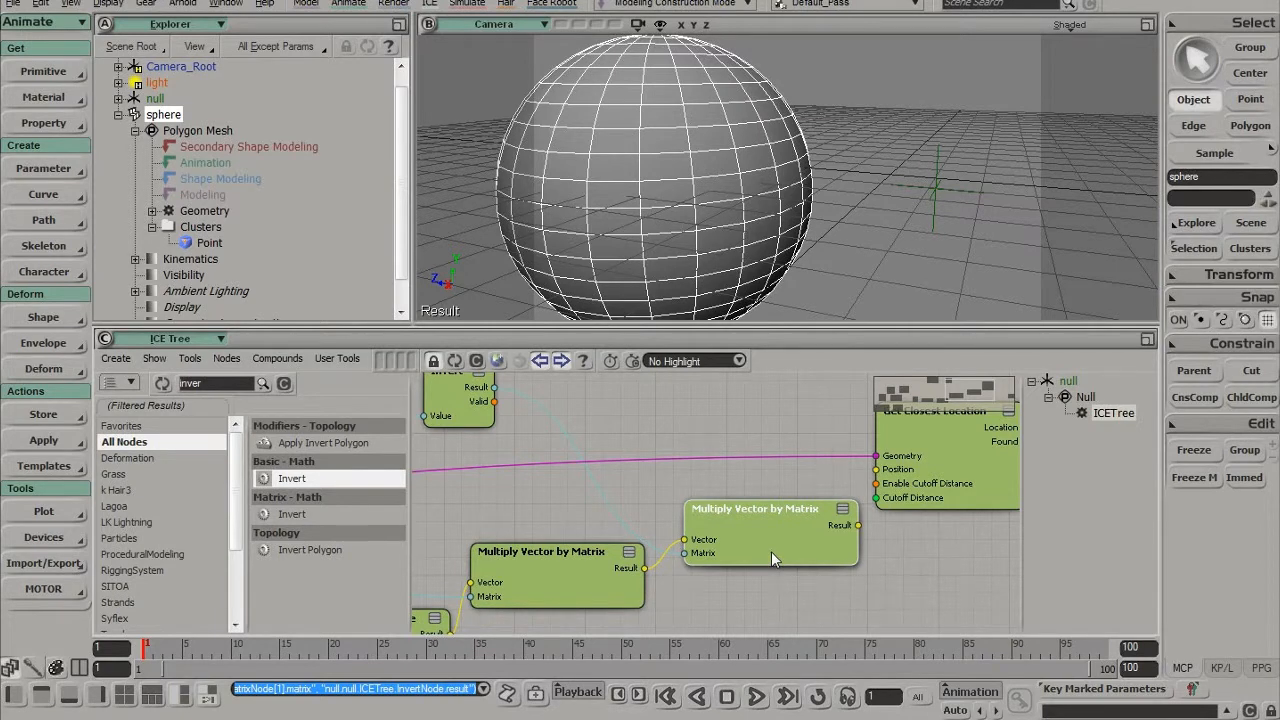
Step: Connect the second multiply node's Result to the Position input of Get Closest Location and tidy their placement
middle_drag(819, 520, 736, 523)
drag(858, 472, 891, 483)
drag(774, 529, 827, 484)
middle_drag(870, 506, 769, 524)
Step: Change the proximity method of the Get Closest Location node to the option with value 2
double_click(811, 501)
click(483, 261)
click(457, 289)
click(482, 193)
Step: Move the ICETree root node farther away and add a Get Data node sourced from Get Closest Location's Location output
middle_drag(800, 546, 514, 495)
drag(763, 569, 906, 555)
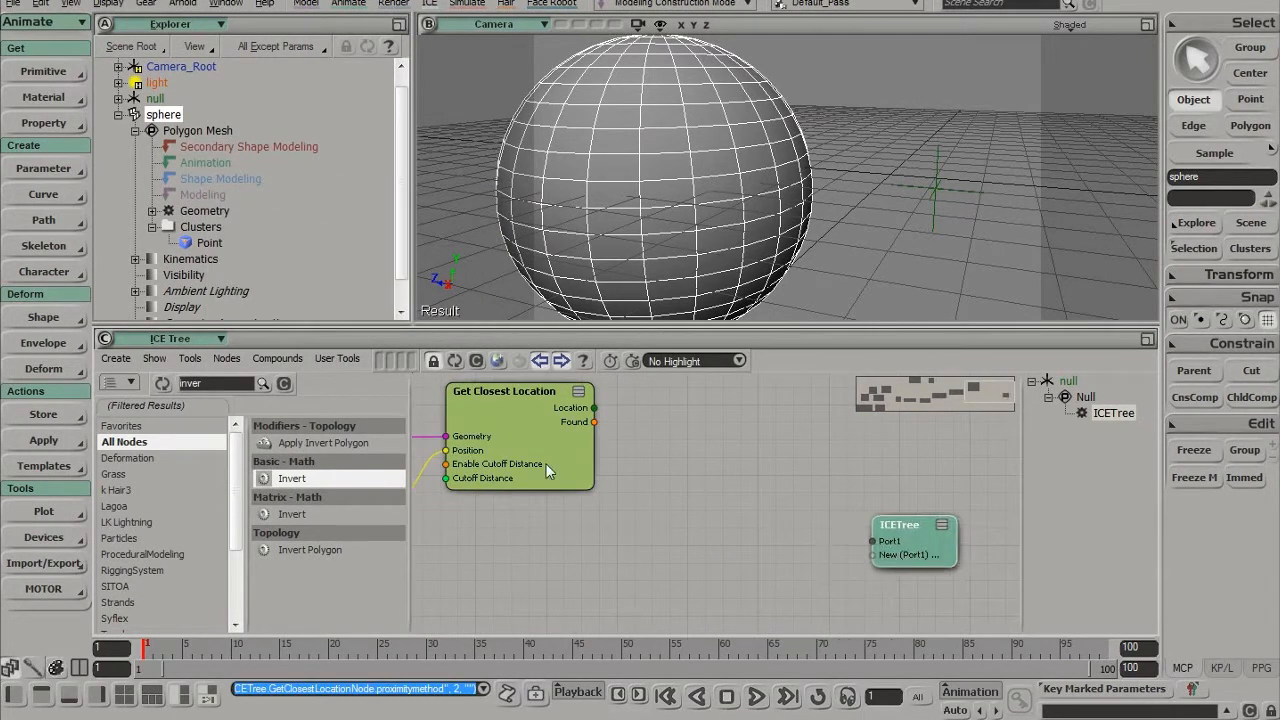
middle_drag(549, 466, 674, 527)
drag(666, 494, 649, 499)
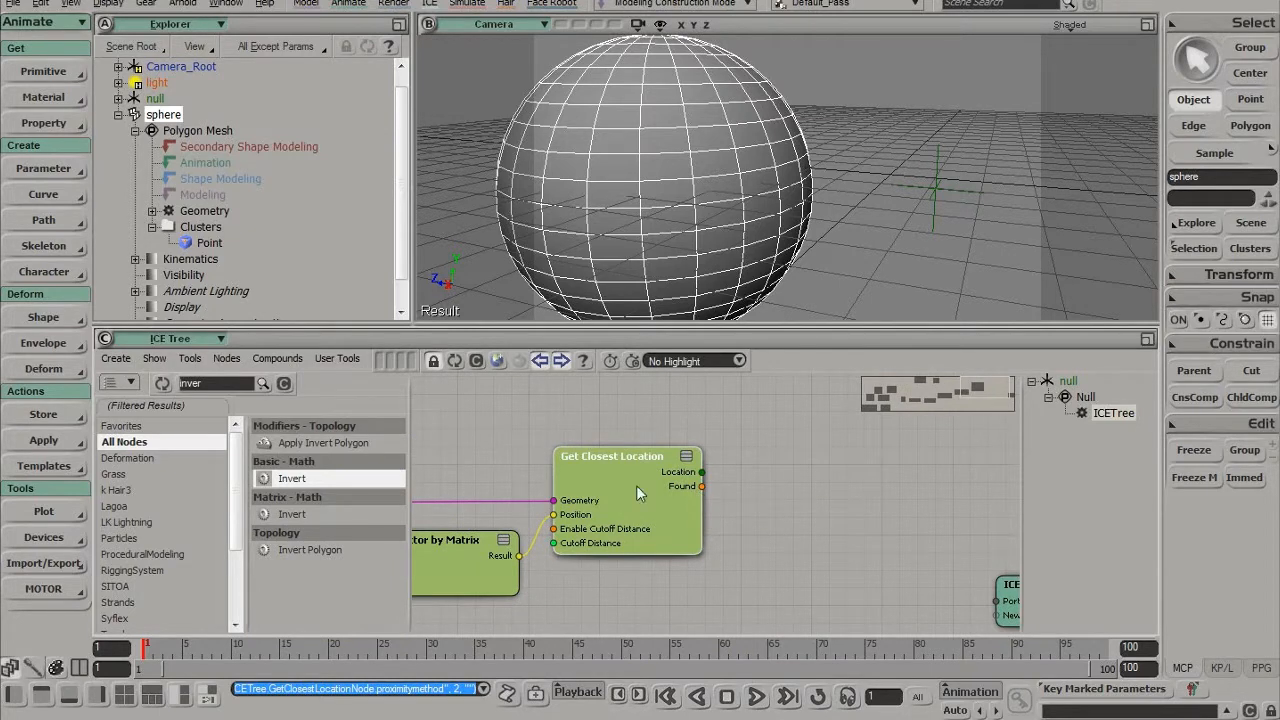
double_click(215, 382)
text(get da)
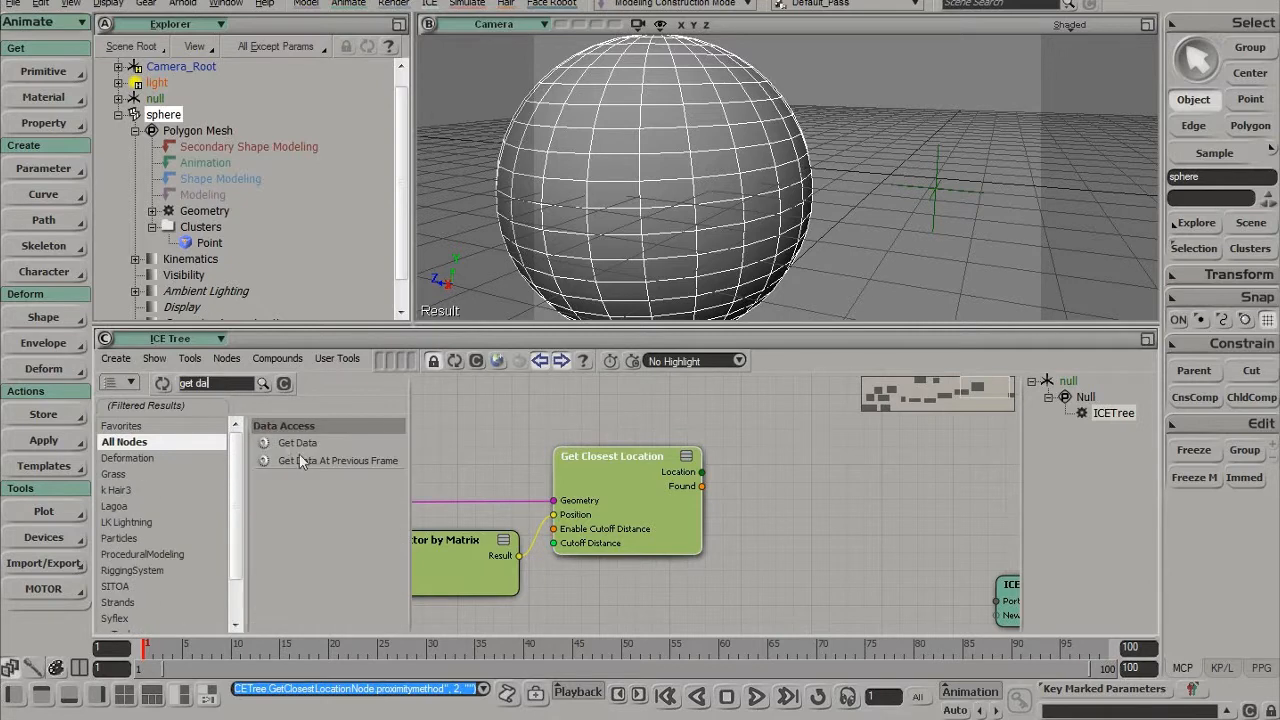
drag(298, 443, 733, 500)
Step: Set the Get Data node at the closest location to read PointPosition
double_click(768, 469)
click(406, 259)
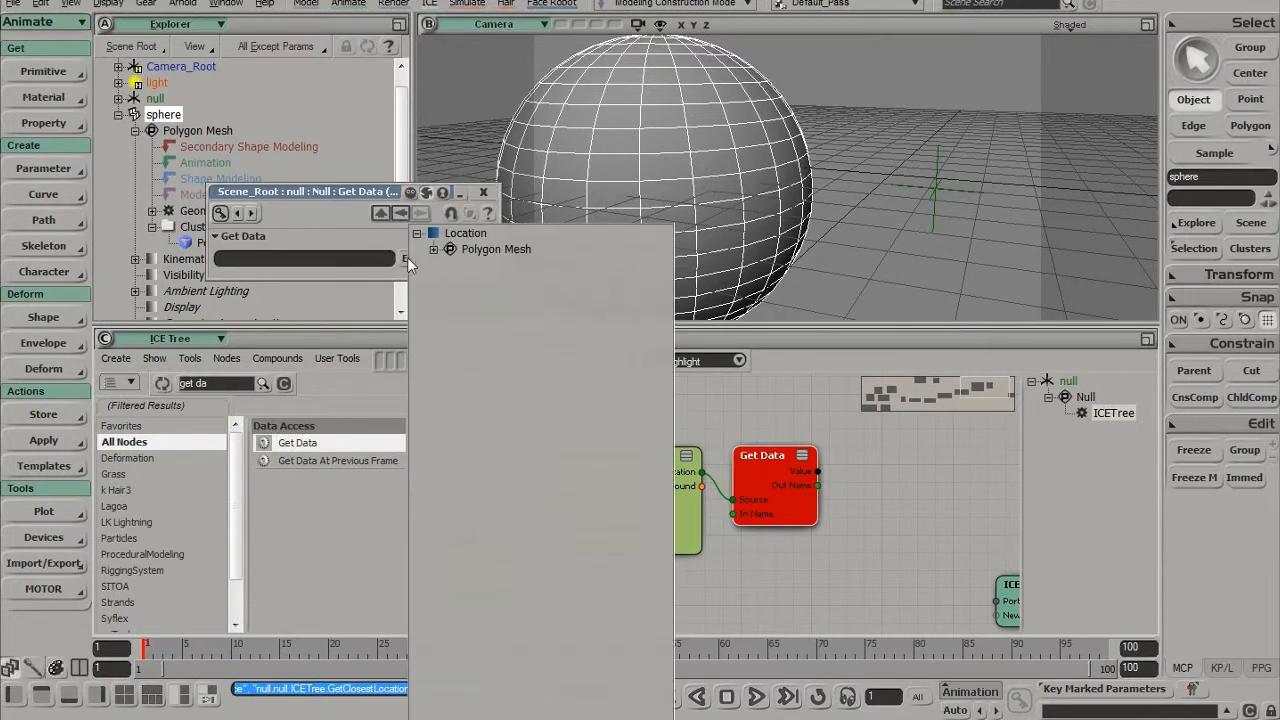
click(433, 249)
drag(661, 330, 674, 485)
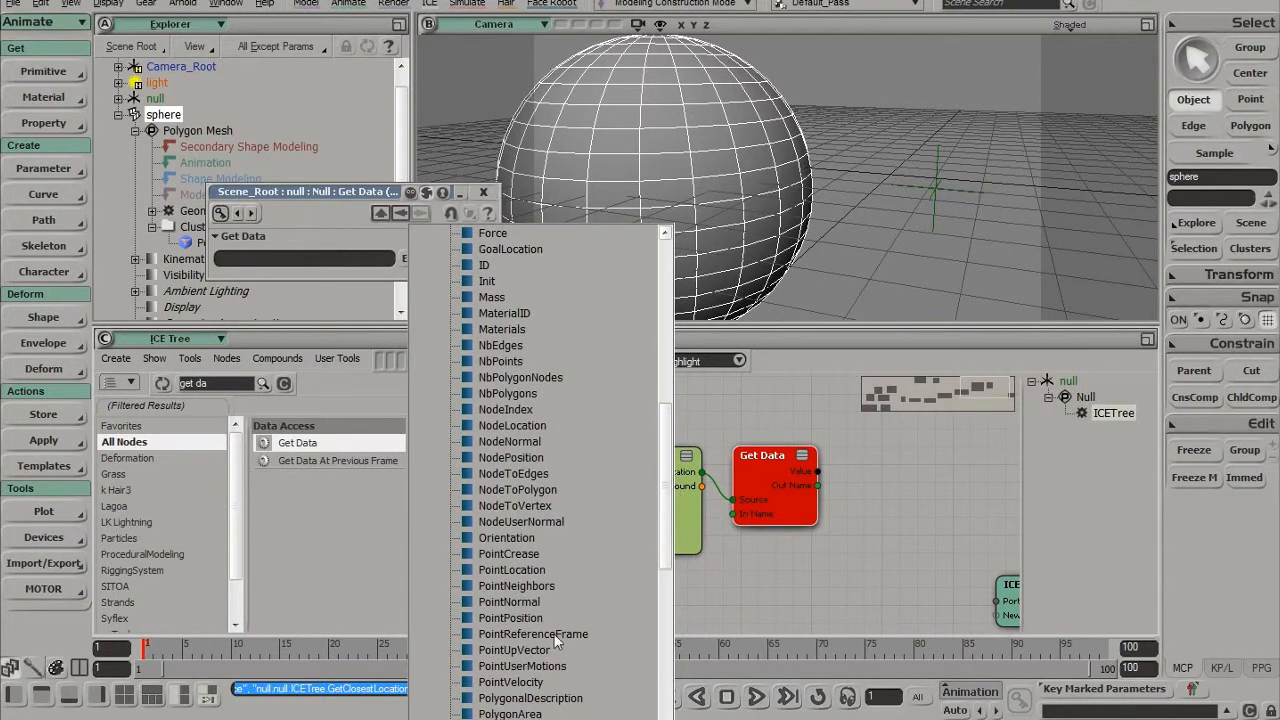
click(518, 619)
click(483, 192)
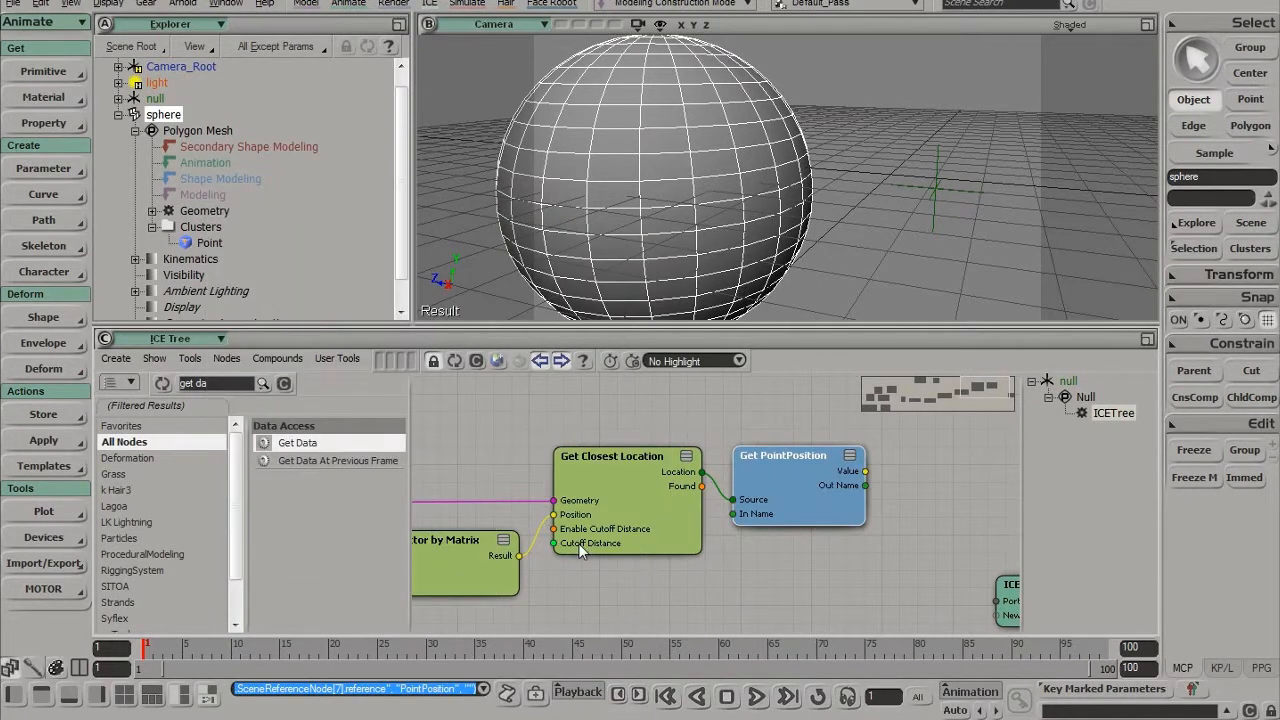
Step: Duplicate the Multiply Vector by Matrix node and connect the closest location's PointPosition to the copy's Vector input
middle_drag(712, 539, 958, 535)
click(700, 570)
key(ctrl+d)
middle_drag(860, 549, 617, 542)
drag(468, 569, 926, 486)
middle_drag(926, 486, 739, 511)
drag(739, 511, 807, 513)
drag(681, 485, 586, 448)
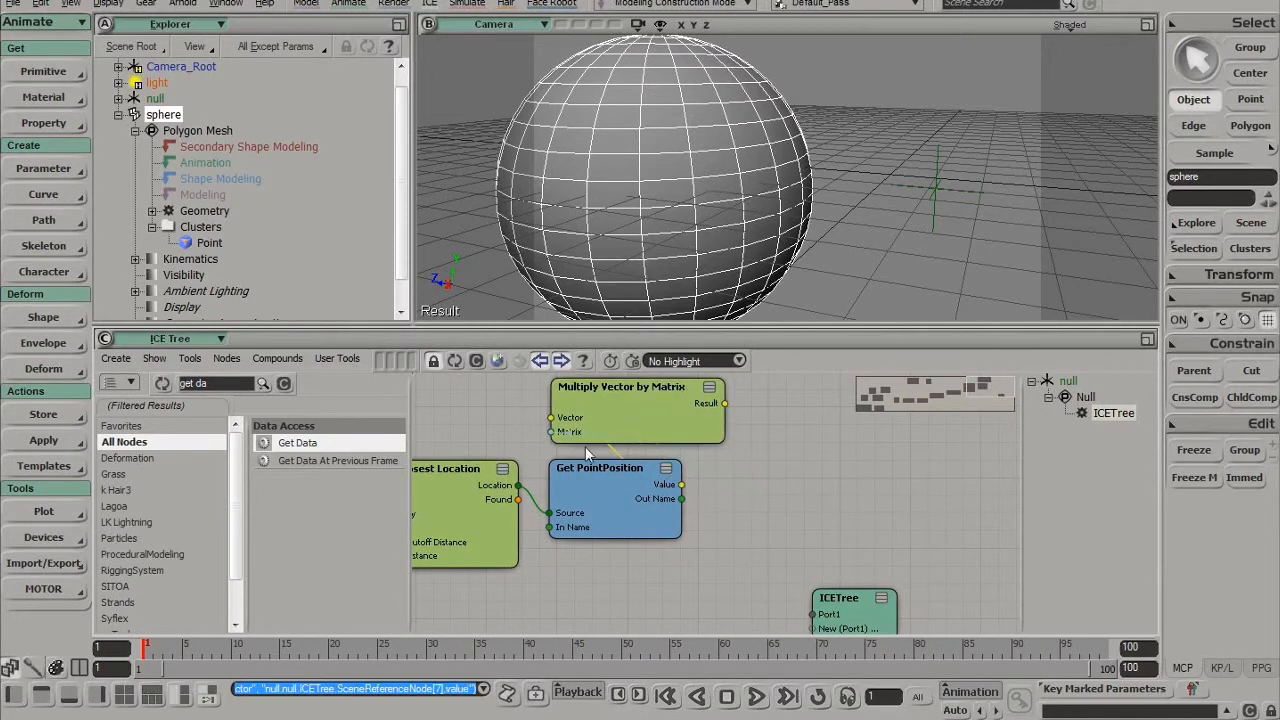
Step: Bring the duplicated multiply node beside self.kine.global and connect that transform to its Matrix input
middle_drag(586, 494, 890, 543)
drag(897, 474, 556, 460)
middle_drag(556, 460, 931, 501)
drag(931, 499, 628, 485)
middle_drag(586, 473, 740, 459)
drag(608, 494, 726, 482)
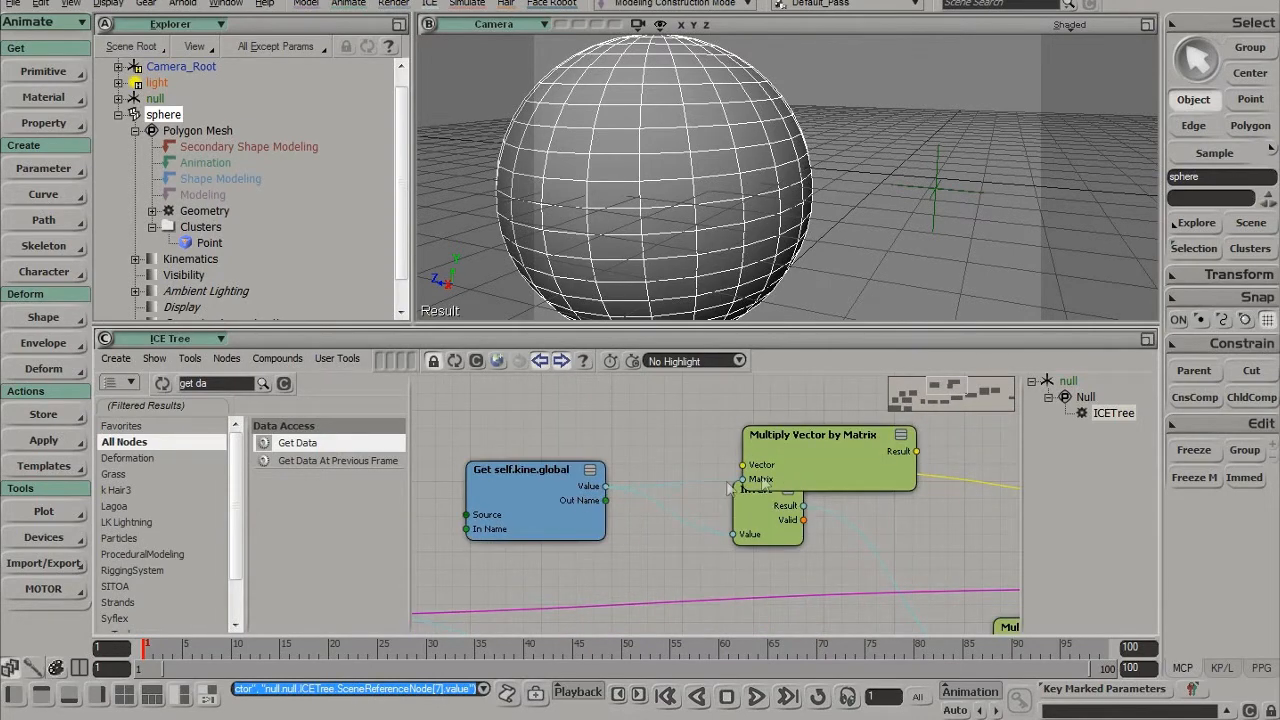
Step: Return the duplicated multiply node to its place after Get PointPosition and move the ICETree root node farther out
middle_drag(874, 494, 486, 463)
drag(486, 449, 797, 500)
middle_drag(797, 500, 503, 486)
drag(503, 478, 880, 508)
middle_drag(880, 508, 650, 455)
drag(655, 456, 768, 458)
drag(803, 600, 1029, 596)
middle_drag(855, 489, 781, 495)
drag(729, 470, 720, 463)
Step: Add an SRT to Matrix conversion node after the last Multiply Vector by Matrix node
triple_click(222, 384)
text(s)
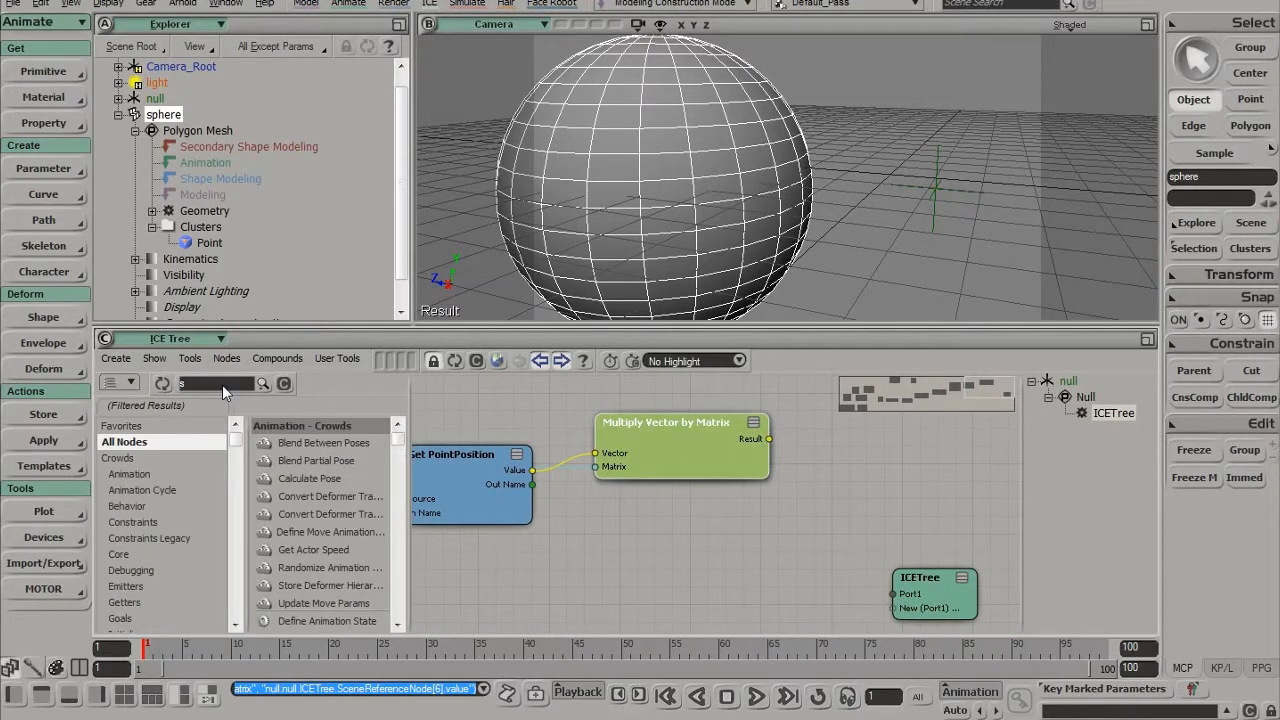
text(rt)
drag(306, 460, 821, 404)
middle_drag(874, 454, 770, 501)
drag(770, 501, 775, 484)
Step: Connect the last multiply node's Result to the Translation input of SRT to Matrix and shift the ICETree root node away
drag(664, 486, 748, 507)
middle_drag(734, 507, 651, 455)
drag(750, 582, 884, 592)
middle_drag(750, 507, 741, 524)
drag(711, 460, 702, 457)
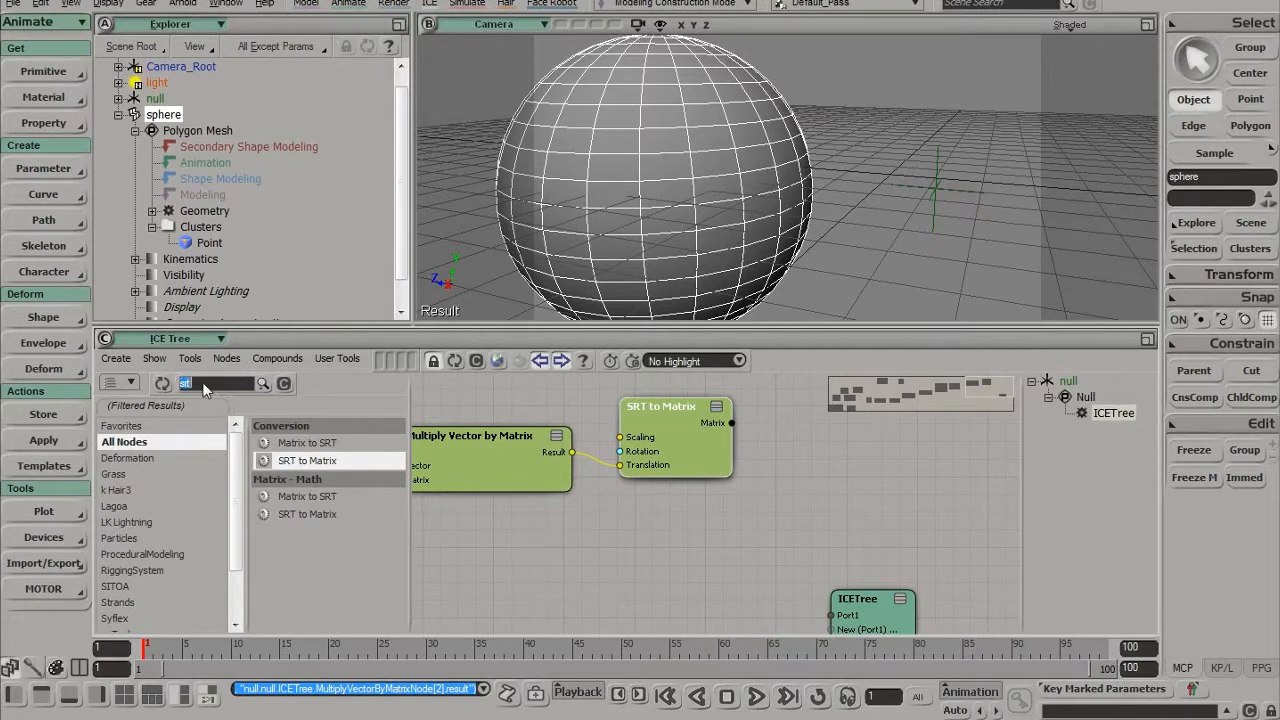
Step: Add a Set Data node fed by SRT to Matrix's Matrix output and set its reference to self.kine.global
text(set da)
drag(295, 495, 800, 481)
double_click(856, 480)
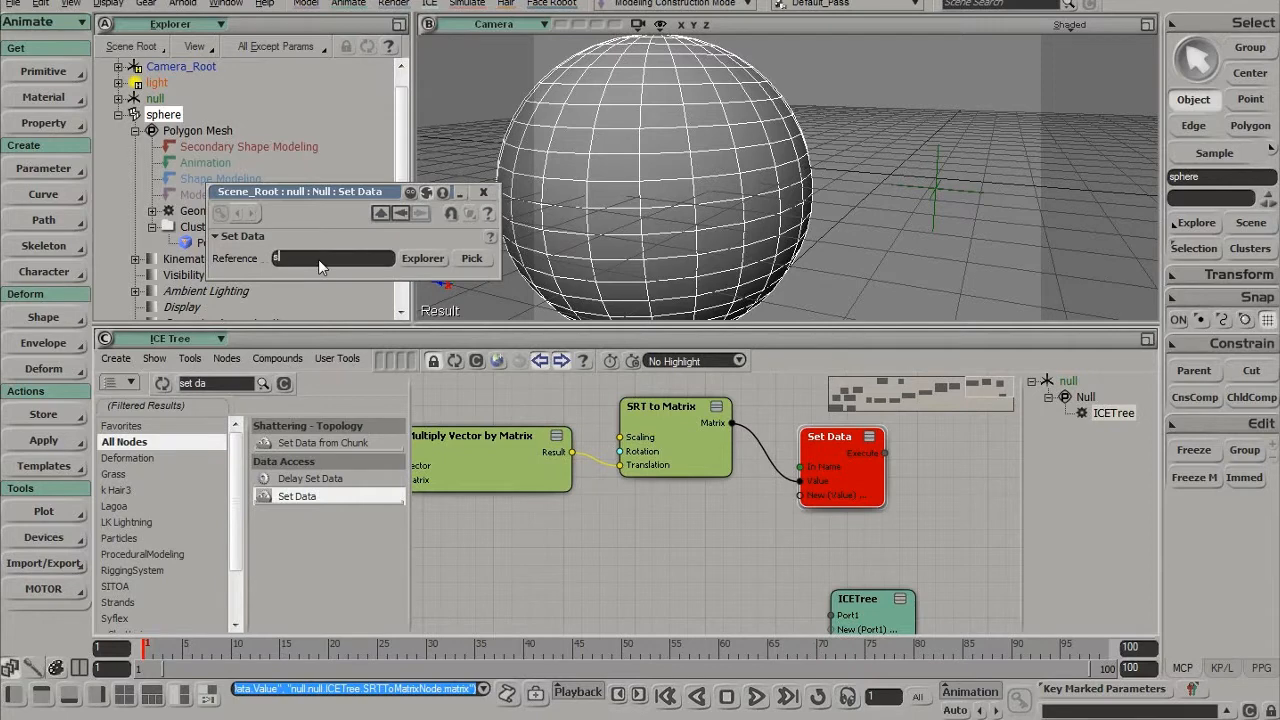
key(Return)
click(426, 264)
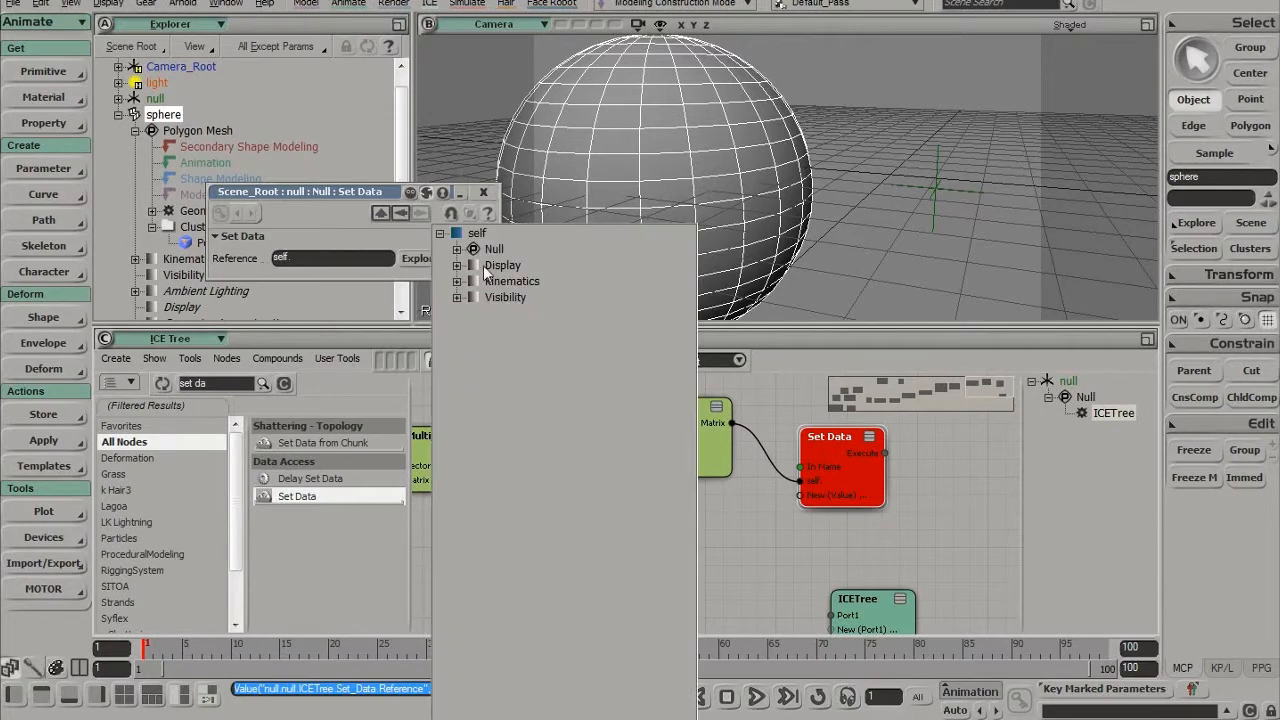
click(457, 281)
click(508, 297)
click(483, 192)
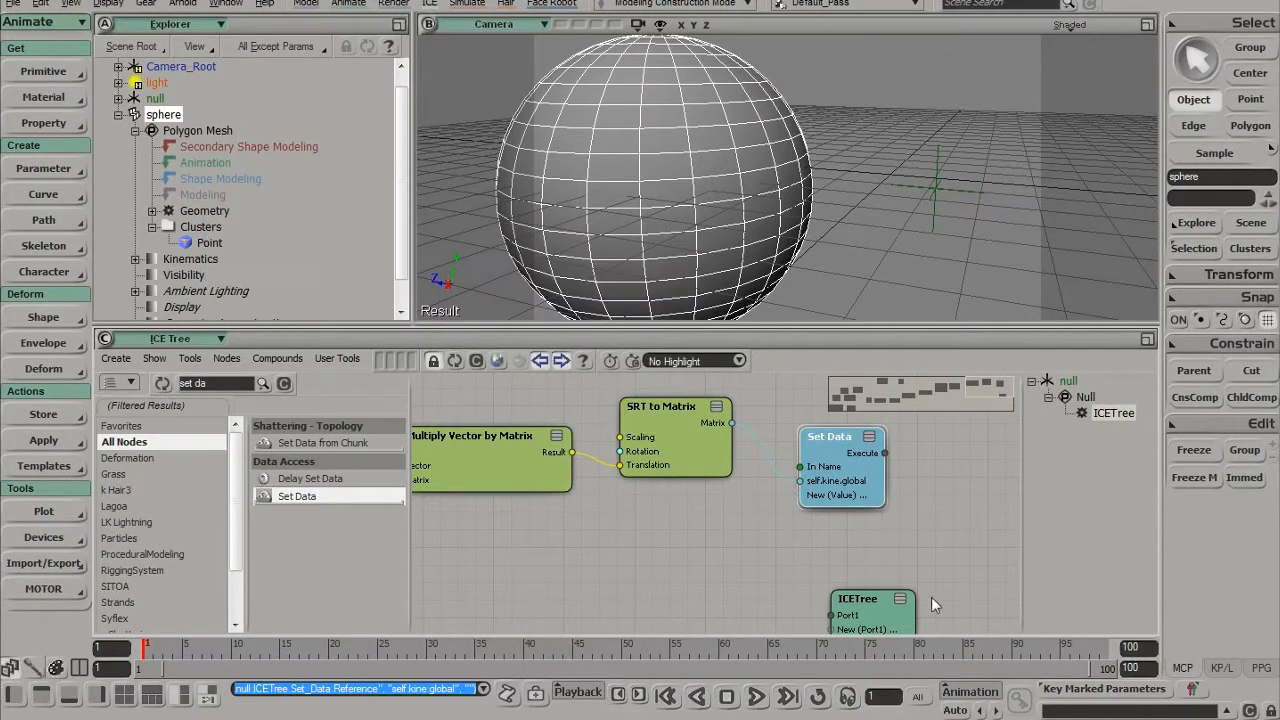
Step: Reposition the ICETree root node and connect the Set Data node's Execute output to its Port1
middle_drag(931, 600, 650, 585)
drag(640, 575, 790, 537)
drag(617, 397, 762, 527)
Step: Rotate and move the sphere in the viewport to test how the null follows its surface
key(s)
right_drag(810, 150, 735, 192)
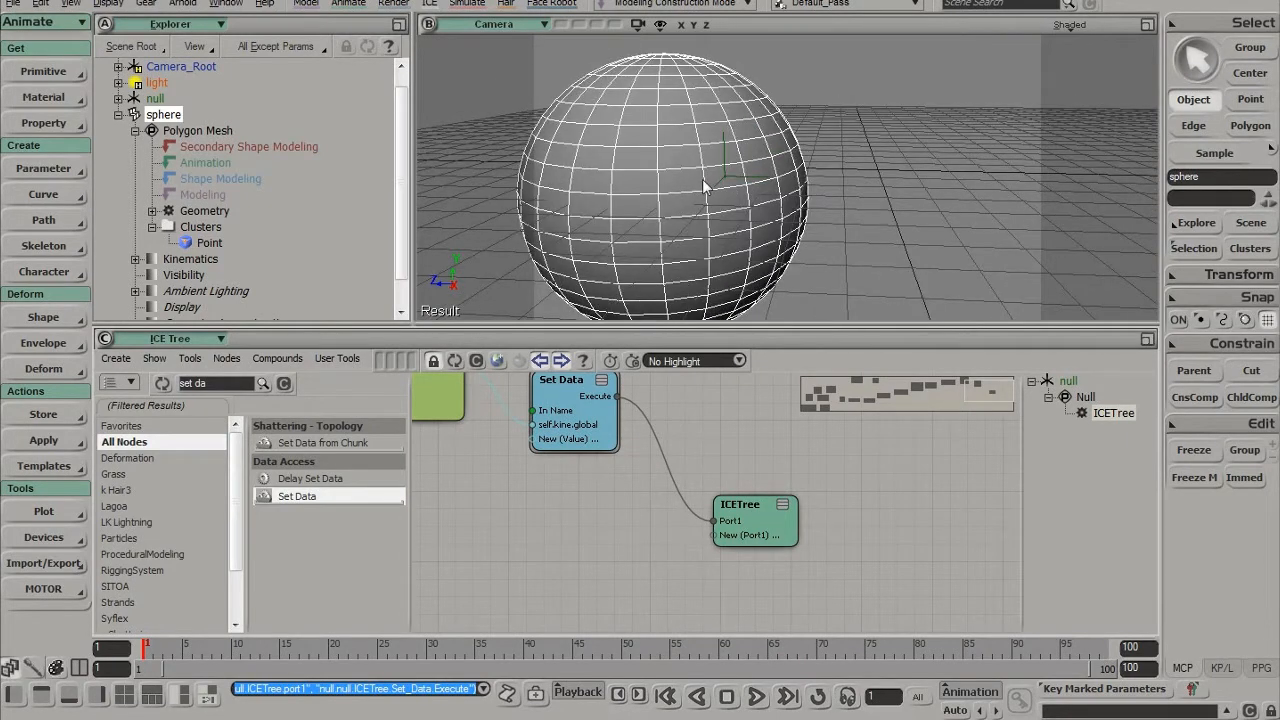
click(210, 244)
click(683, 219)
key(c)
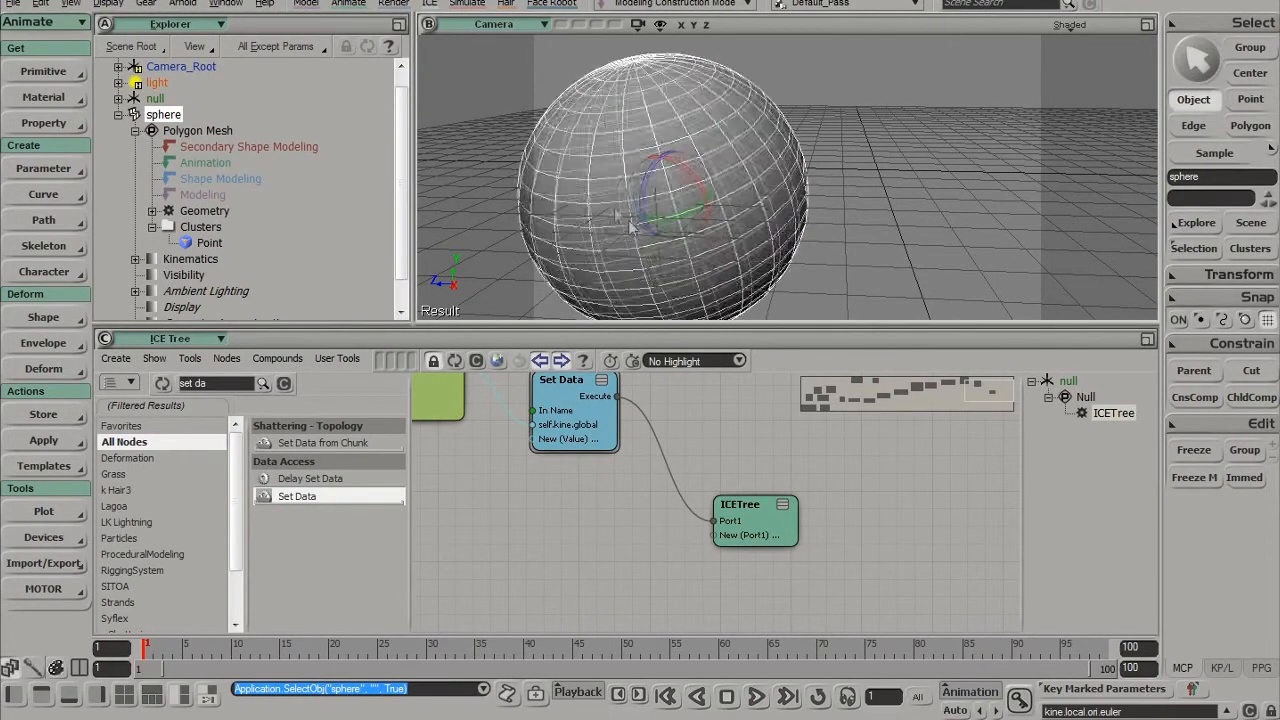
drag(691, 228, 768, 218)
key(v)
right_drag(768, 218, 804, 214)
key(c)
right_drag(822, 168, 817, 252)
drag(763, 203, 786, 222)
key(space)
Step: Add a Matrix to SRT node above Invert and connect the Get self.kine.global Value to its Matrix input
drag(572, 482, 850, 497)
drag(676, 517, 1005, 633)
scroll(969, 517, down, 2)
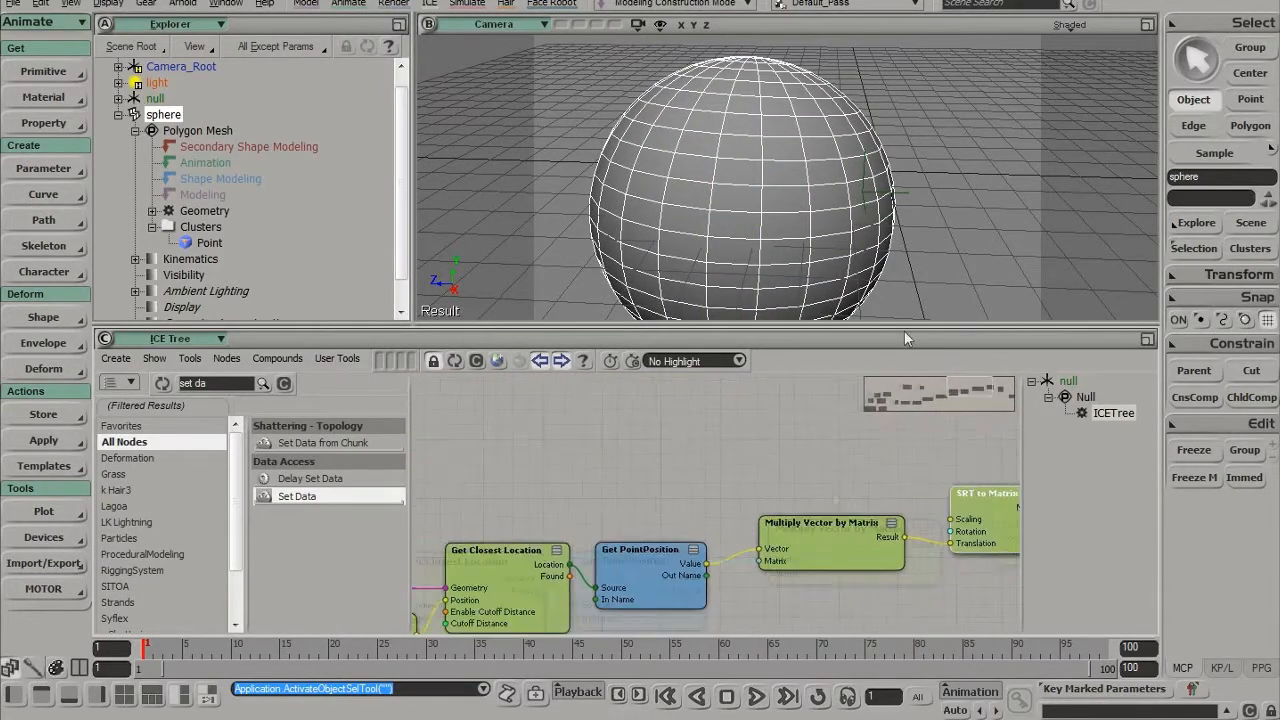
drag(969, 517, 681, 455)
drag(617, 457, 656, 461)
drag(579, 464, 777, 453)
scroll(777, 453, up, 1)
drag(668, 524, 779, 484)
scroll(779, 484, up, 1)
drag(983, 467, 923, 462)
drag(840, 458, 936, 455)
key(BackSpace)
key(BackSpace)
key(BackSpace)
key(BackSpace)
key(BackSpace)
key(BackSpace)
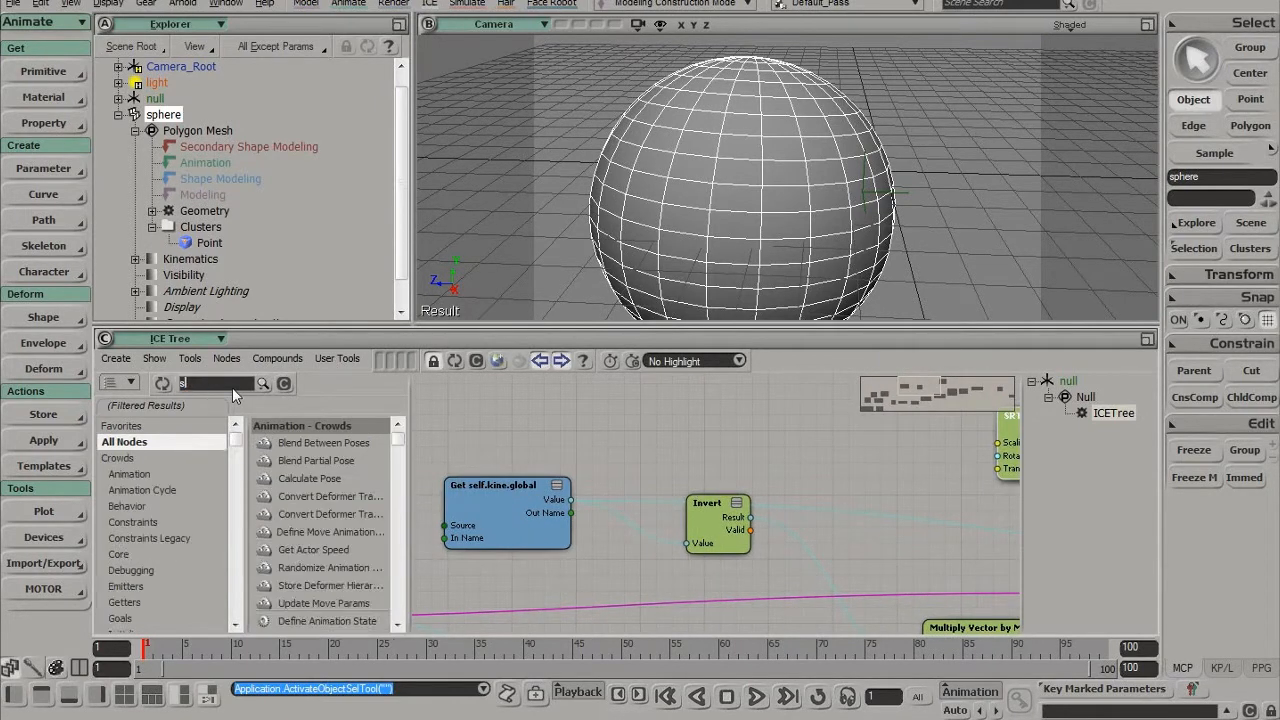
text(srt)
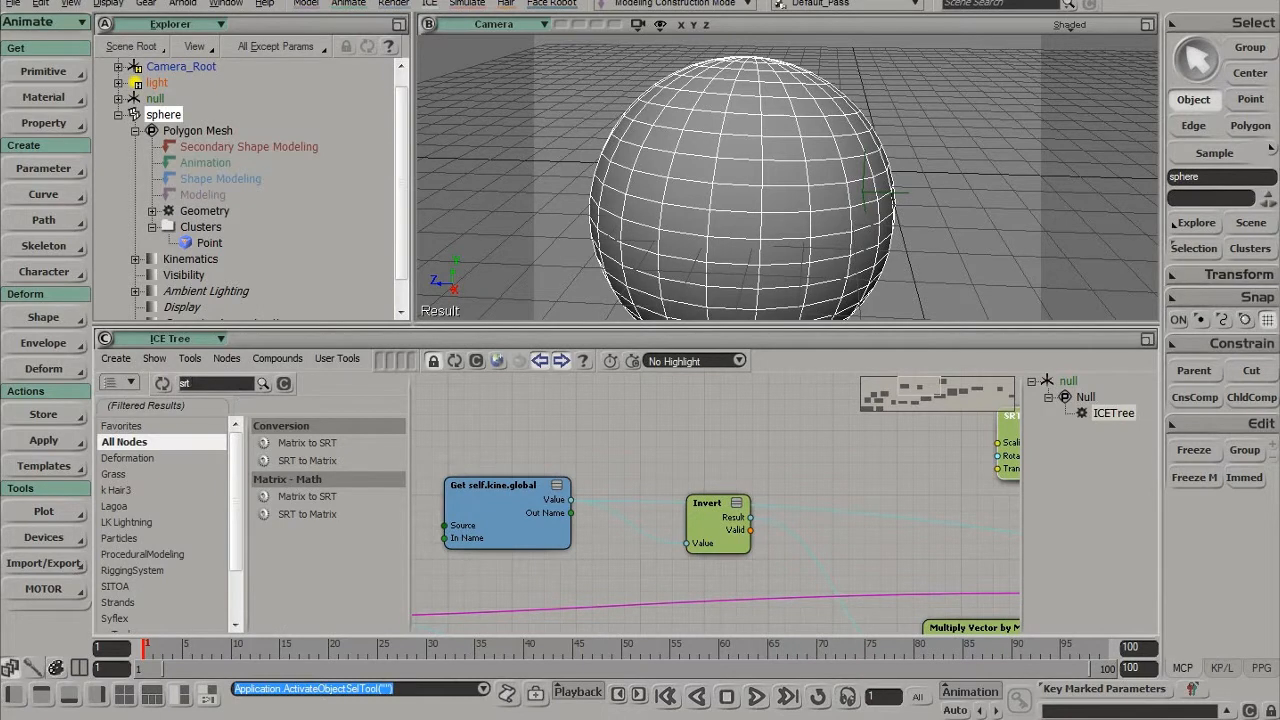
click(302, 497)
drag(301, 503, 615, 448)
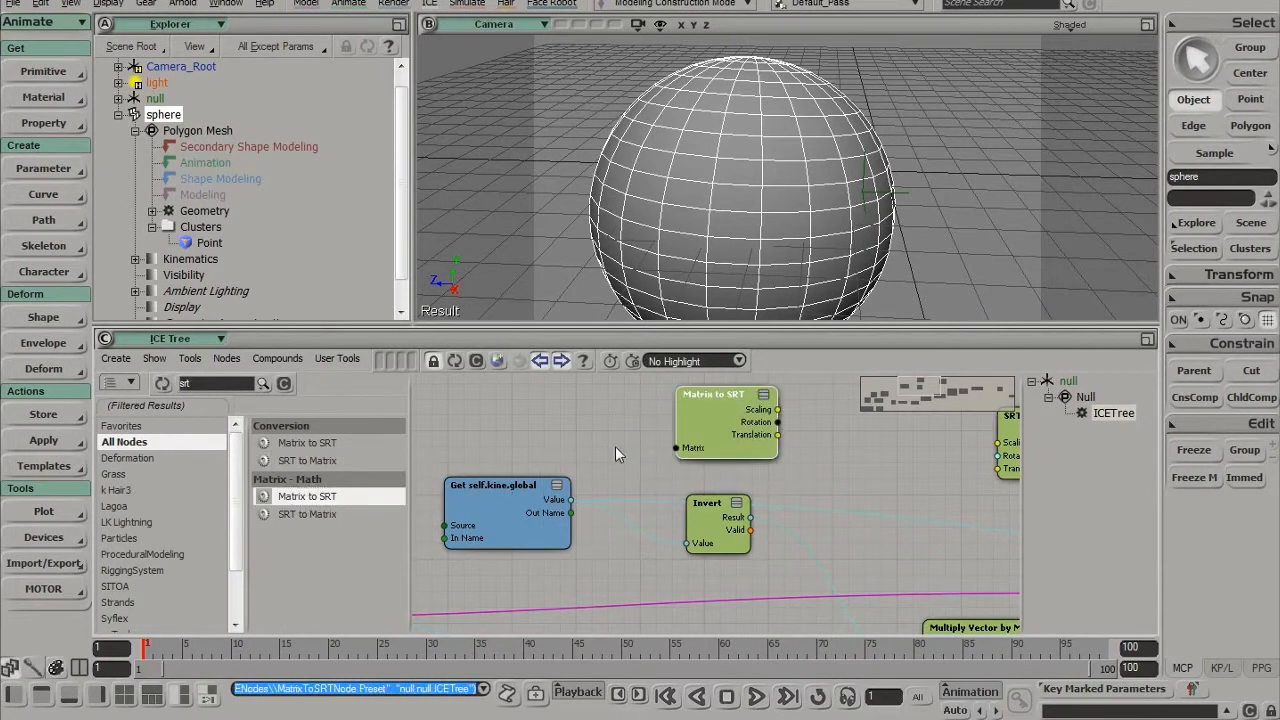
drag(571, 499, 677, 448)
Step: Connect the Scaling output of Matrix to SRT to the Scaling input of SRT to Matrix
middle_drag(777, 410, 644, 440)
drag(644, 440, 866, 472)
middle_drag(866, 472, 777, 472)
scroll(868, 412, down, 2)
middle_drag(843, 511, 660, 485)
drag(603, 449, 874, 466)
middle_drag(874, 466, 782, 470)
drag(782, 470, 802, 465)
Step: Select the null in the viewport
drag(913, 98, 802, 117)
middle_drag(802, 117, 771, 226)
right_drag(771, 226, 694, 174)
click(714, 184)
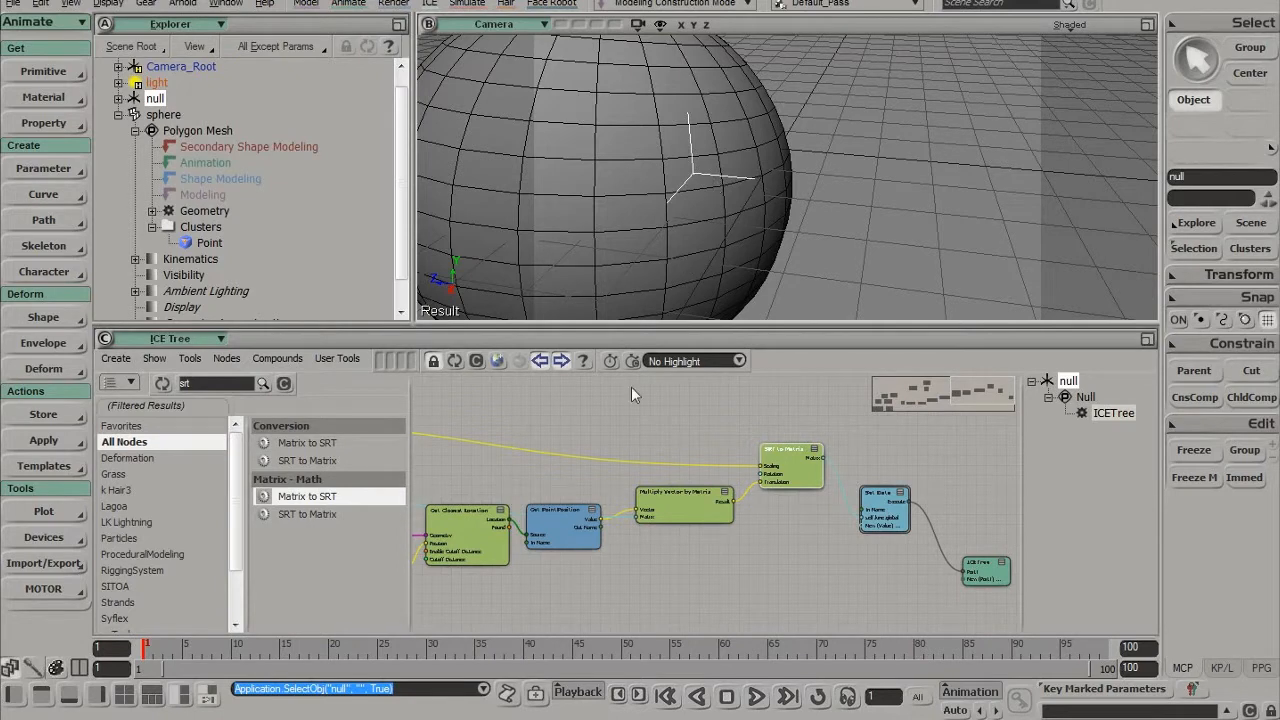
Step: Add a Get Data node below Get PointPosition and connect Get Closest Location's Location output to its Source
middle_drag(553, 530, 746, 523)
click(672, 521)
scroll(672, 521, up, 3)
drag(730, 495, 767, 464)
double_click(196, 382)
text(get da)
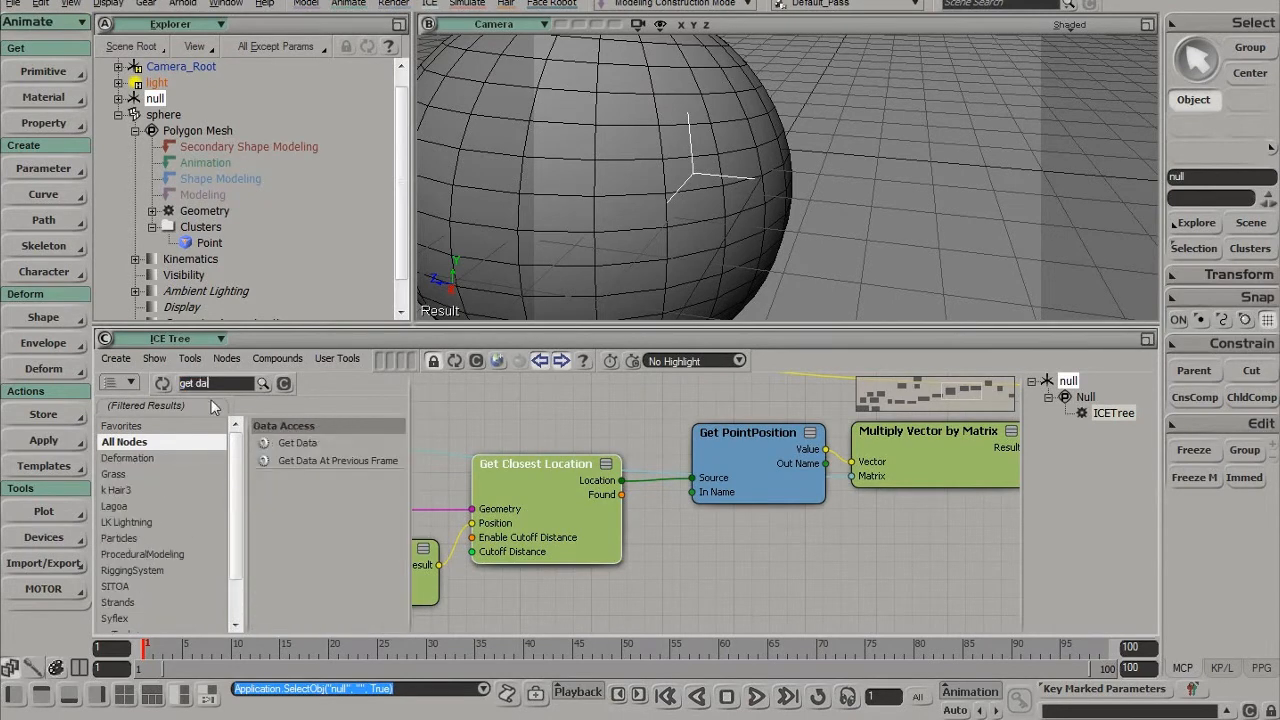
drag(297, 442, 661, 518)
drag(621, 480, 670, 597)
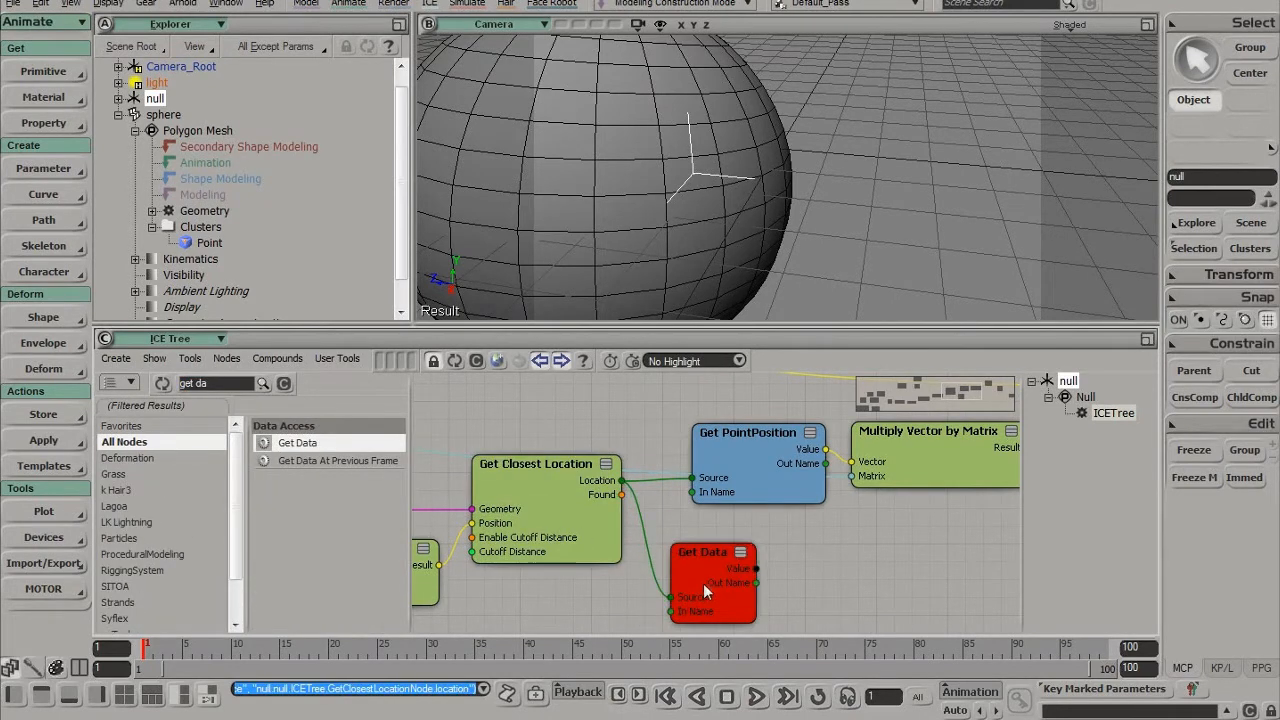
Step: Set the new Get Data node's reference to the PolygonRefFrame attribute
double_click(703, 583)
click(405, 260)
click(452, 261)
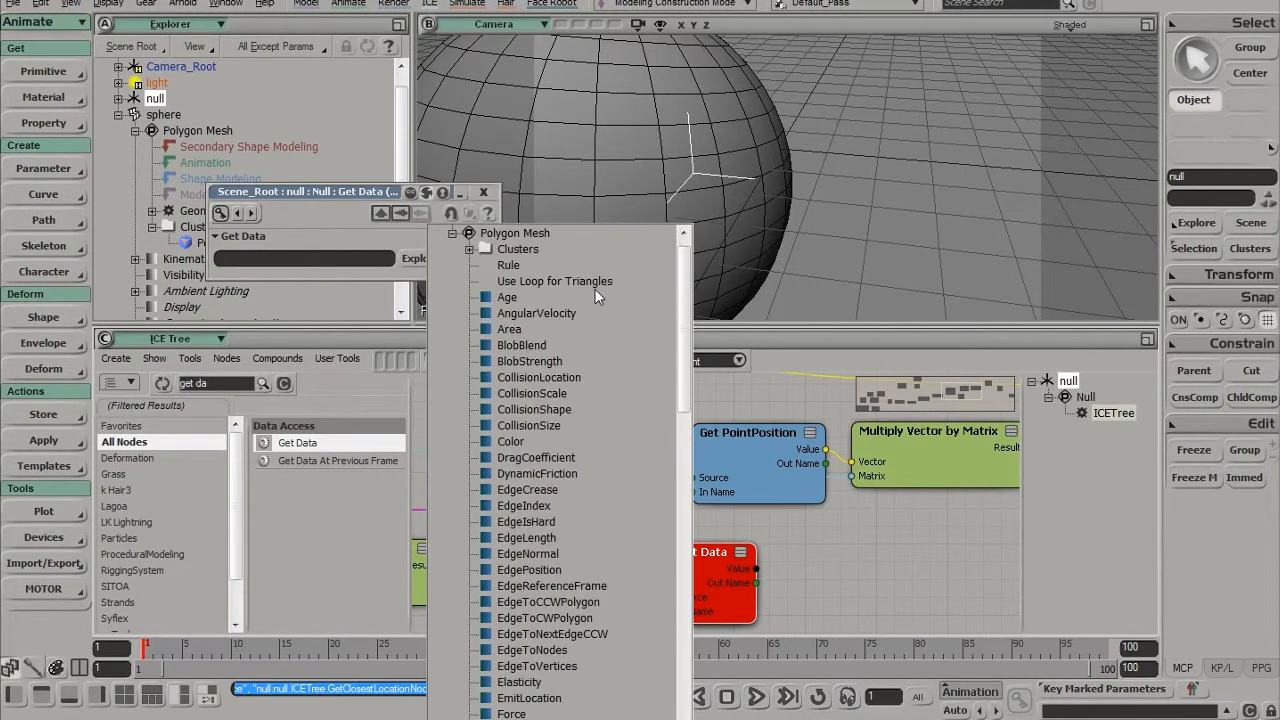
drag(680, 298, 676, 497)
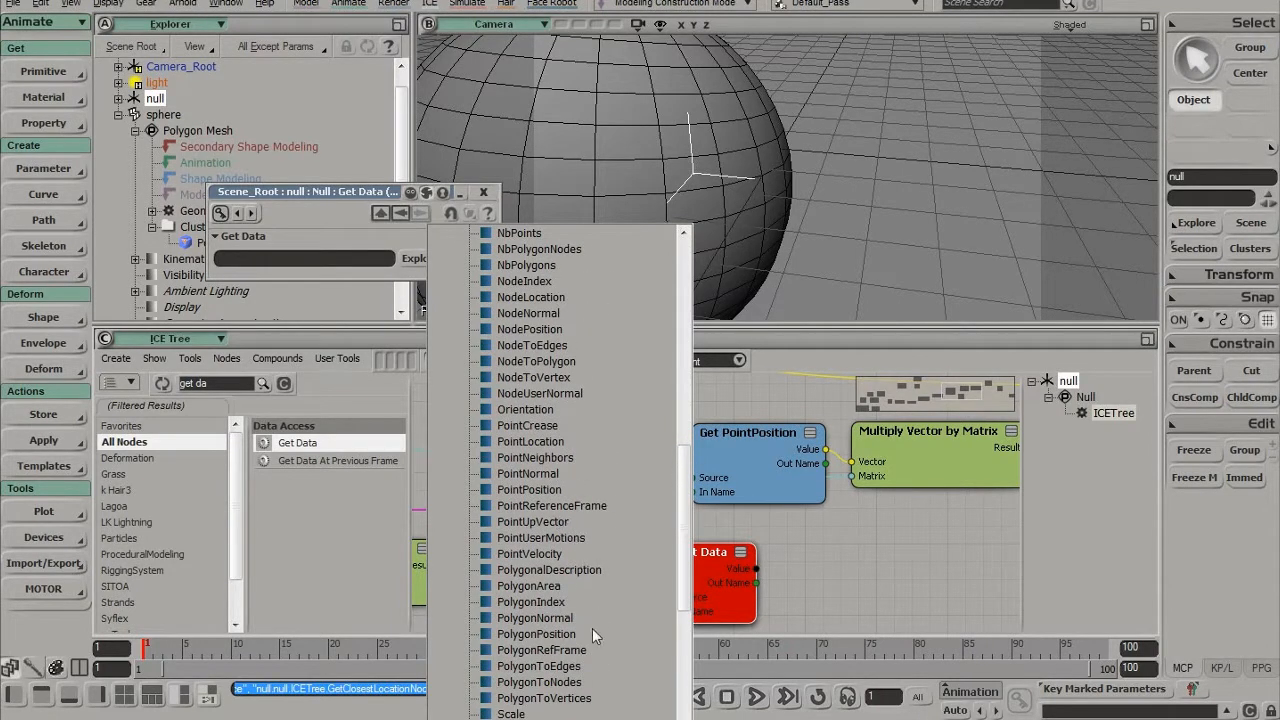
click(547, 651)
click(483, 192)
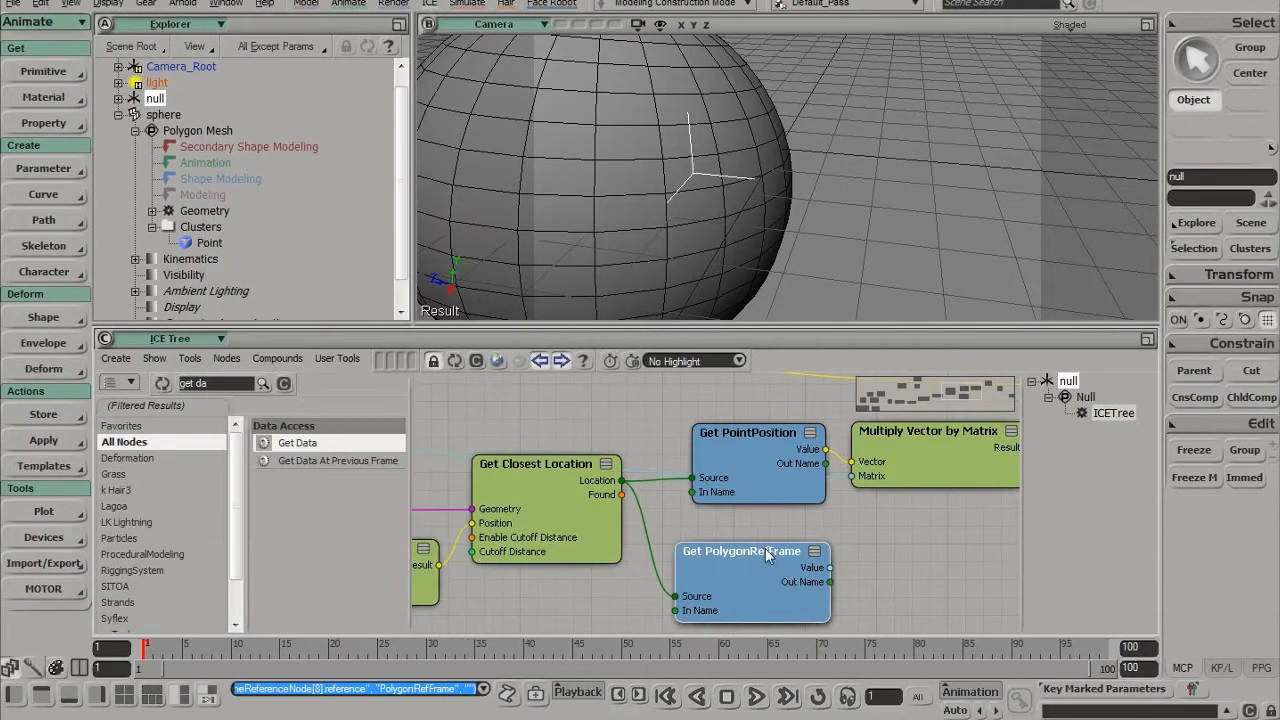
Step: Add a Set Data node after Get PolygonRefFrame and connect that frame's Value output to it
middle_drag(772, 601, 596, 546)
drag(596, 546, 612, 561)
middle_drag(697, 551, 638, 565)
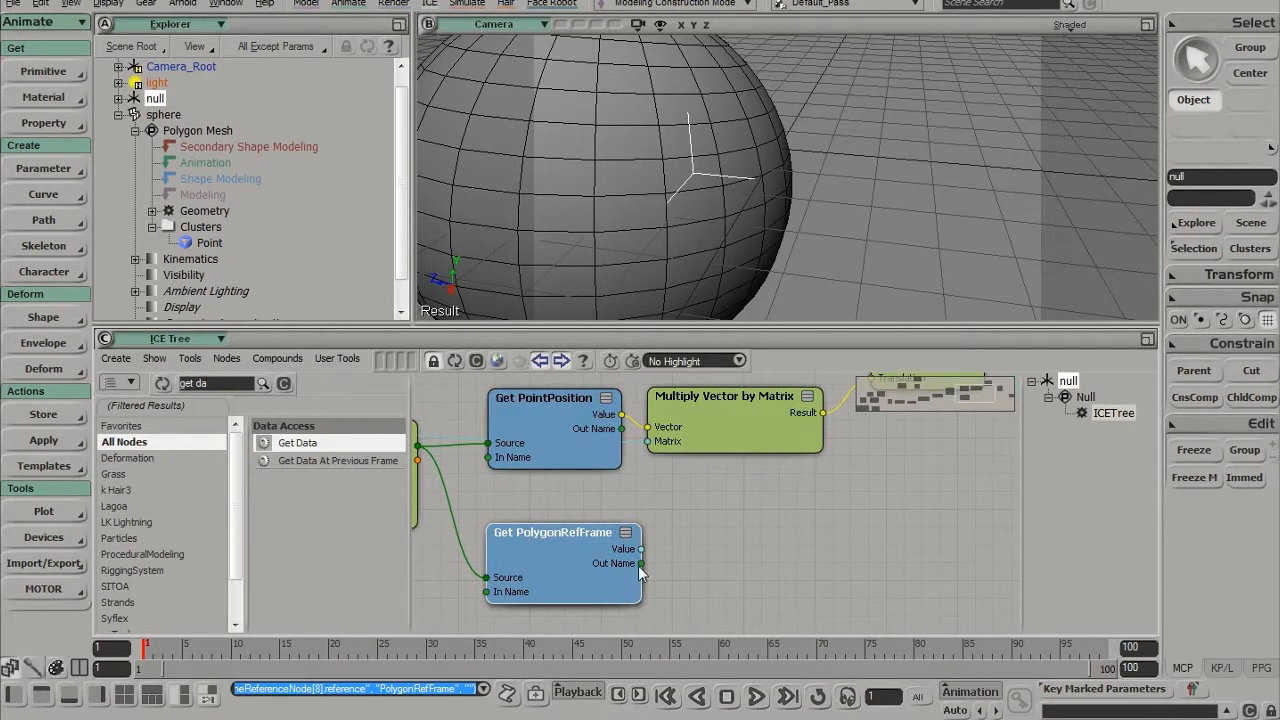
click(227, 385)
text(set da)
drag(298, 496, 733, 585)
Step: Set the new Set Data node's reference to self._temp
double_click(790, 584)
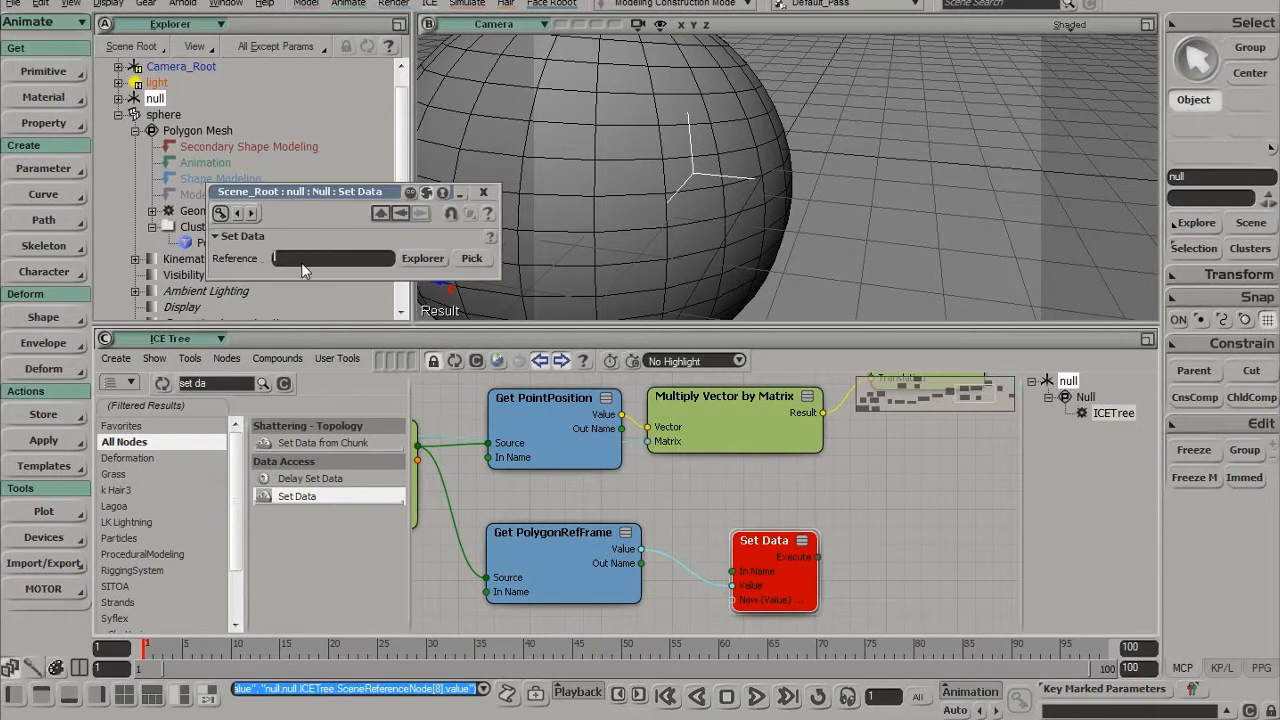
click(301, 258)
text(self._temp)
key(Return)
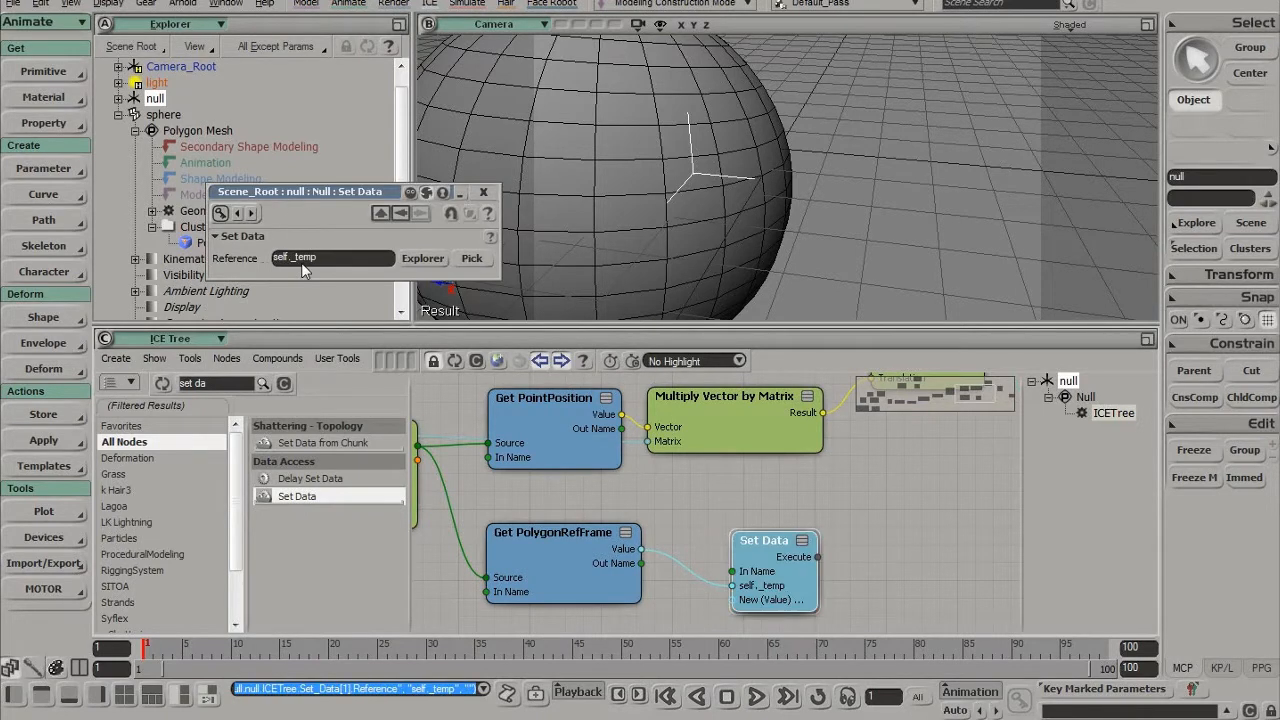
click(483, 192)
Step: Connect the self._temp Set Data node to the ICETree root's Port2 and display its incoming matrix values as Numeric
middle_drag(908, 536, 621, 503)
drag(521, 546, 978, 546)
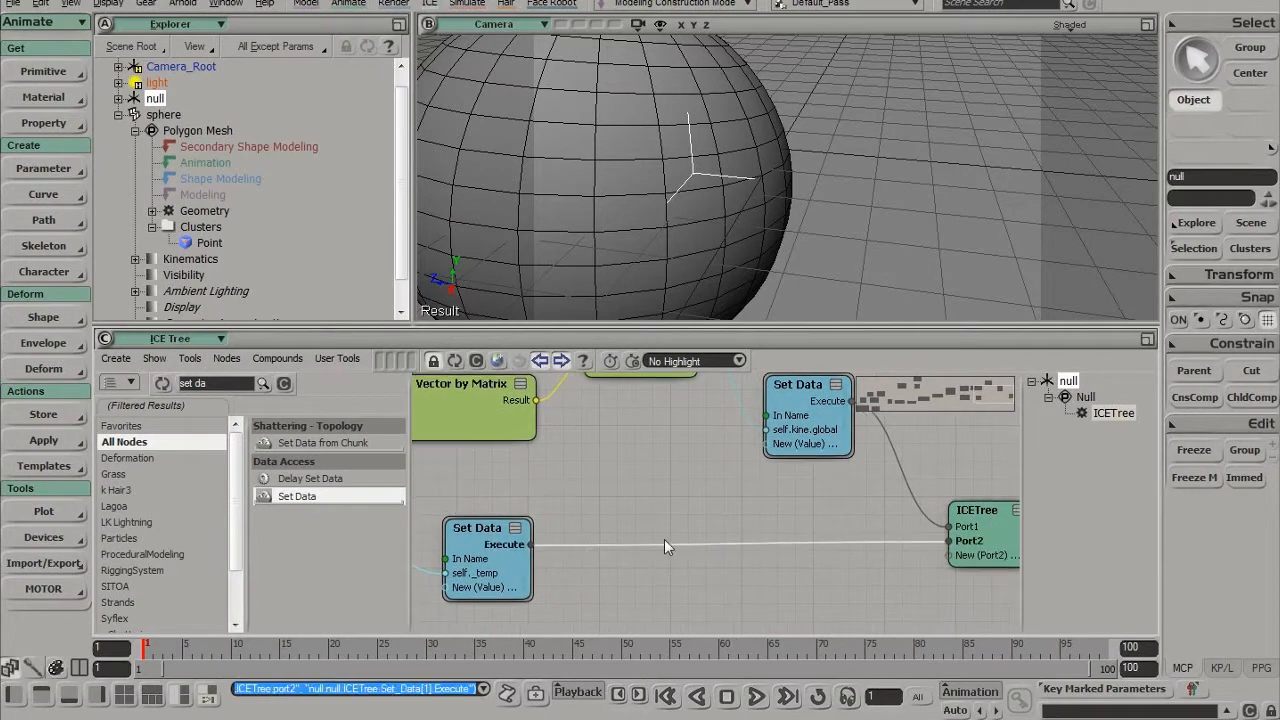
middle_drag(418, 561, 656, 556)
right_click(648, 566)
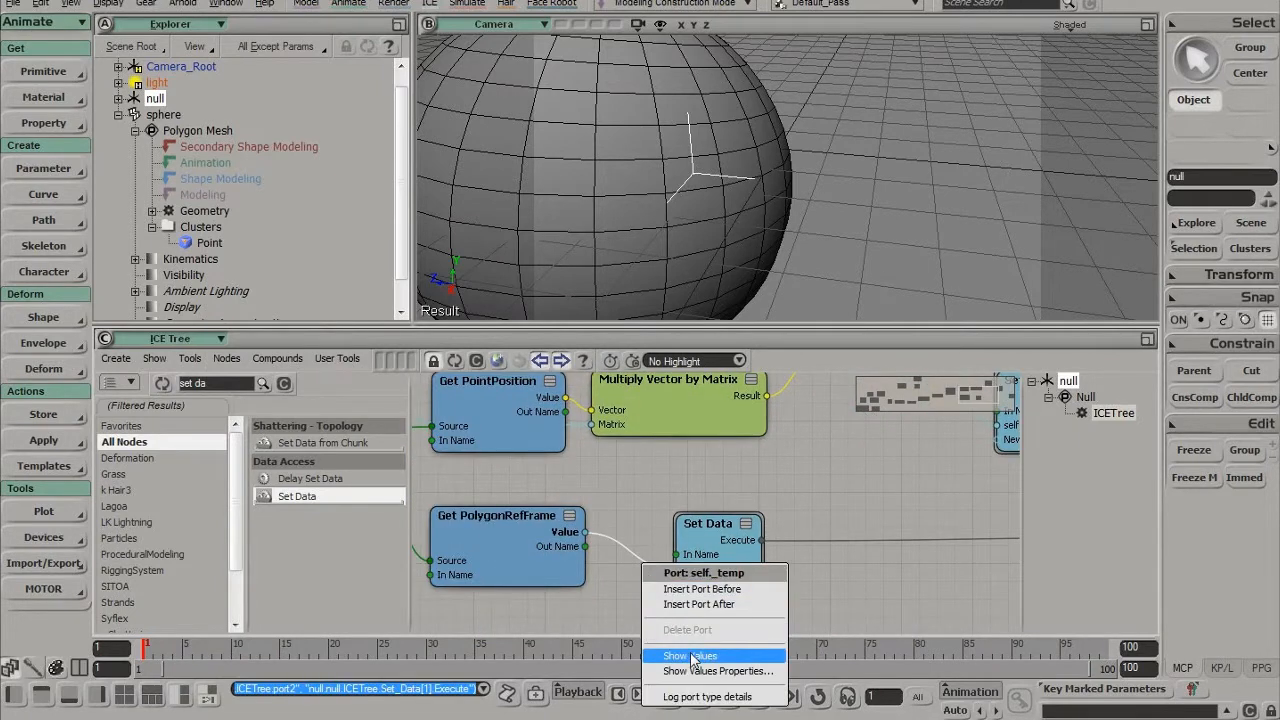
click(689, 655)
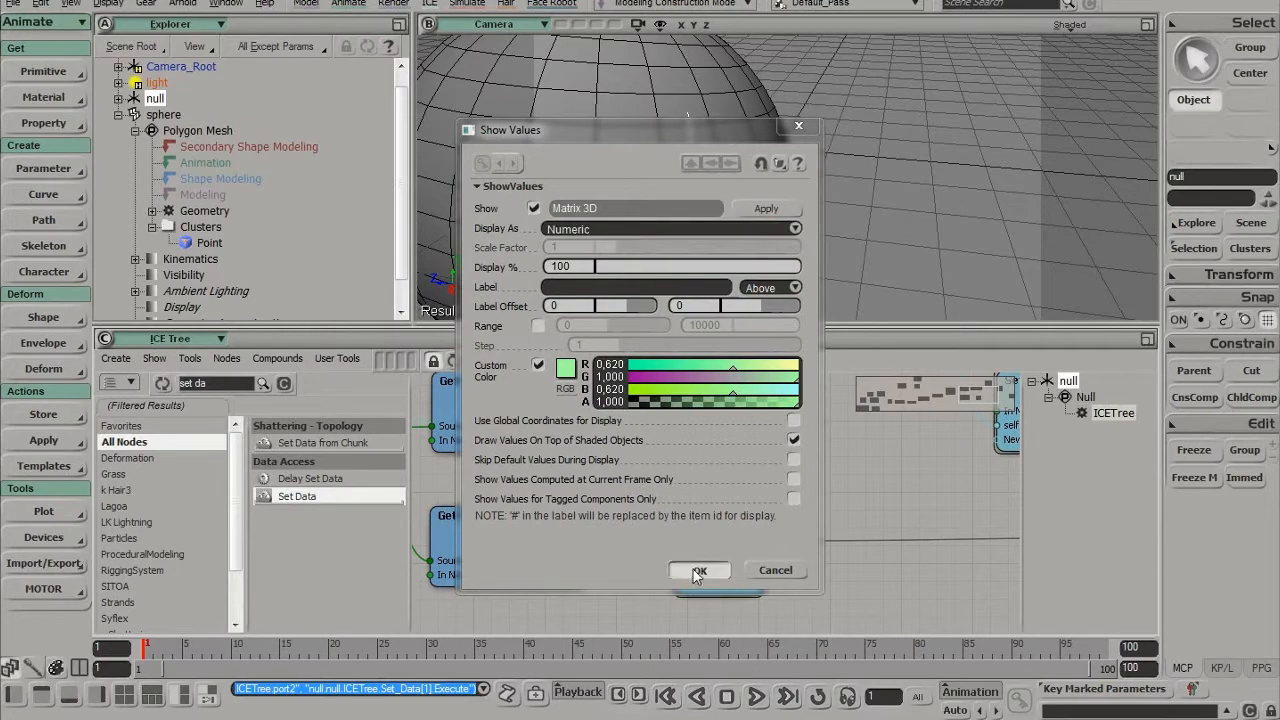
click(697, 571)
Step: Rotate in the viewport at the null and examine the matrix values displayed for the polygon reference frame
scroll(799, 228, down, 3)
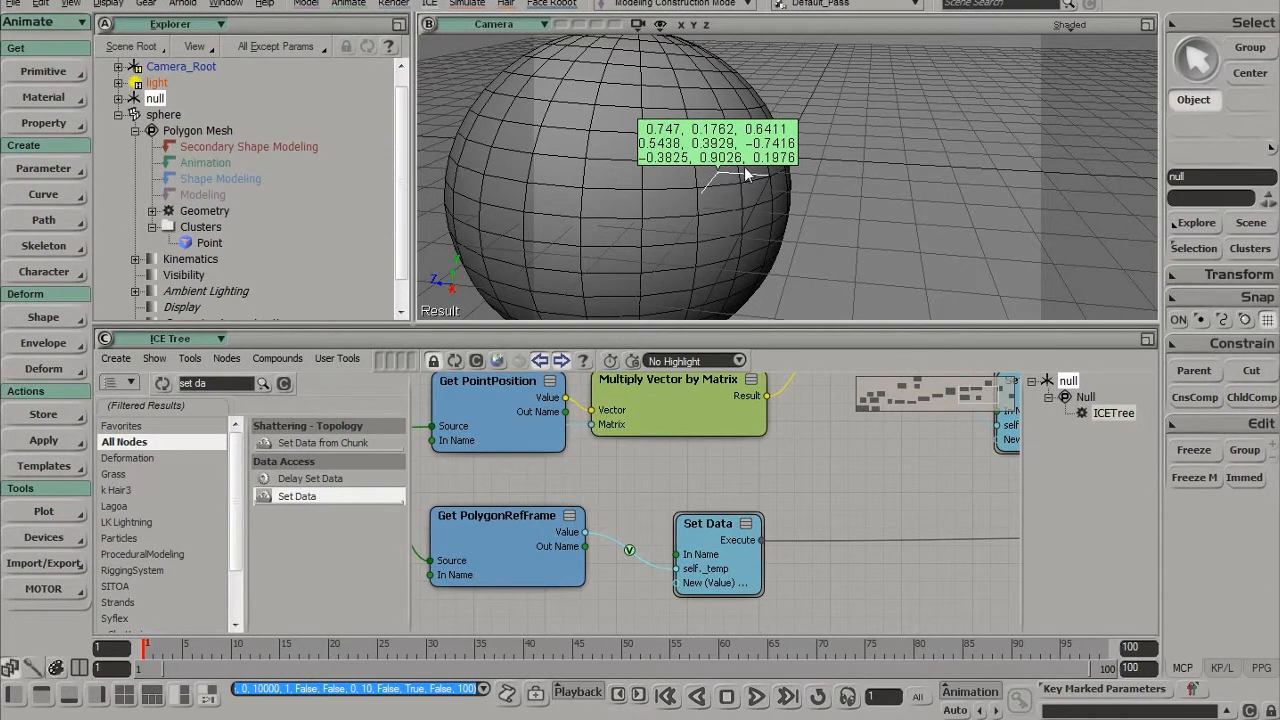
middle_drag(532, 546, 556, 544)
middle_drag(760, 130, 720, 168)
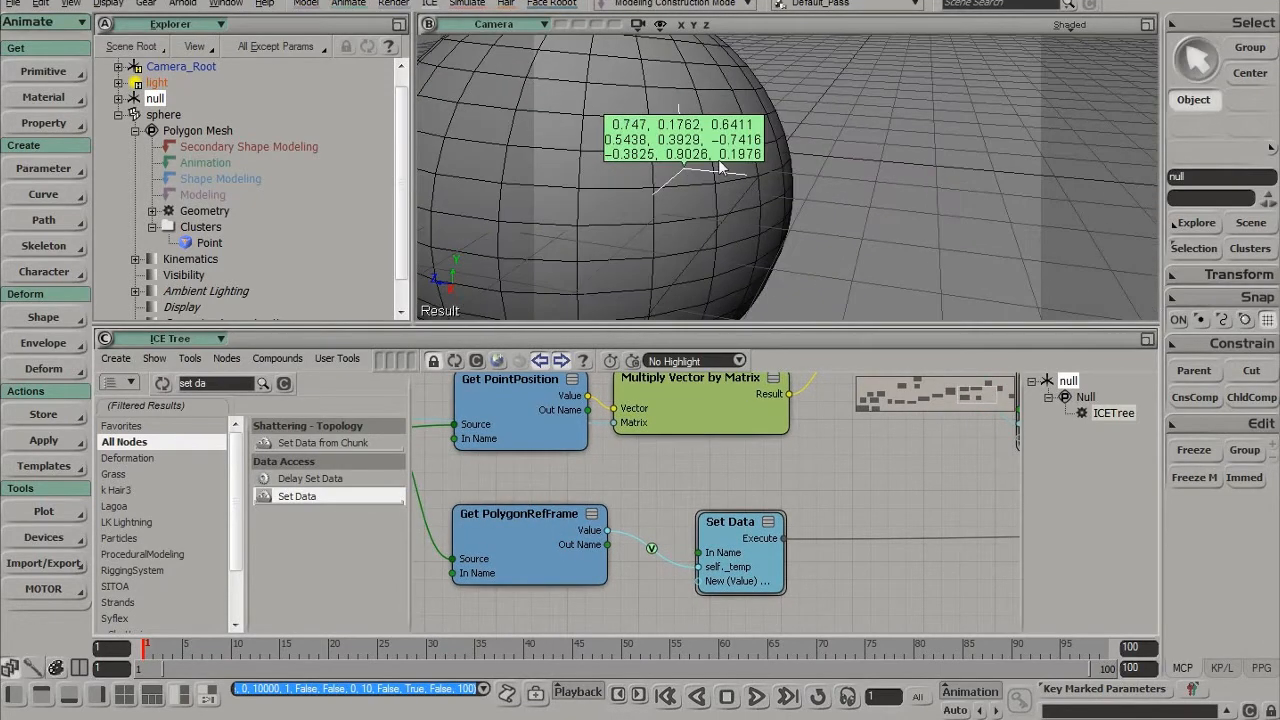
key(c)
drag(688, 168, 714, 166)
Step: Hide the displayed values on the self._temp port and delete that Set Data node
drag(762, 568, 985, 551)
right_click(922, 550)
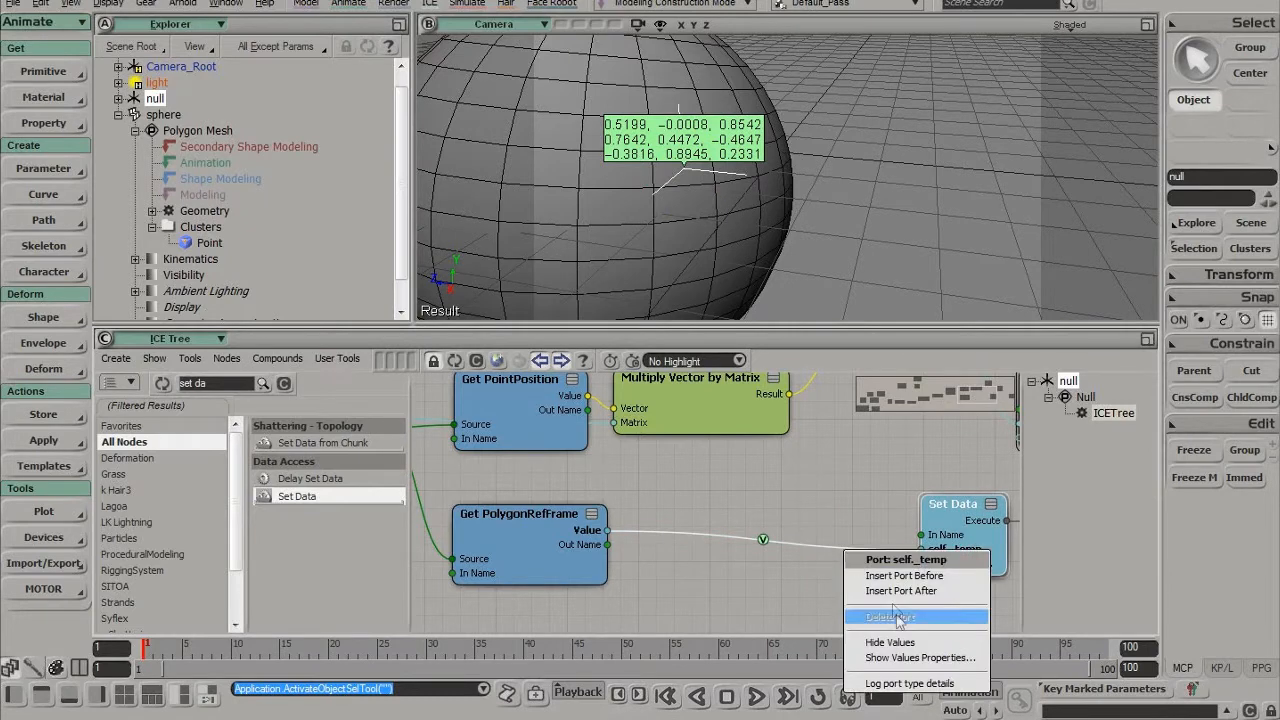
click(905, 644)
middle_drag(978, 541, 801, 538)
key(Delete)
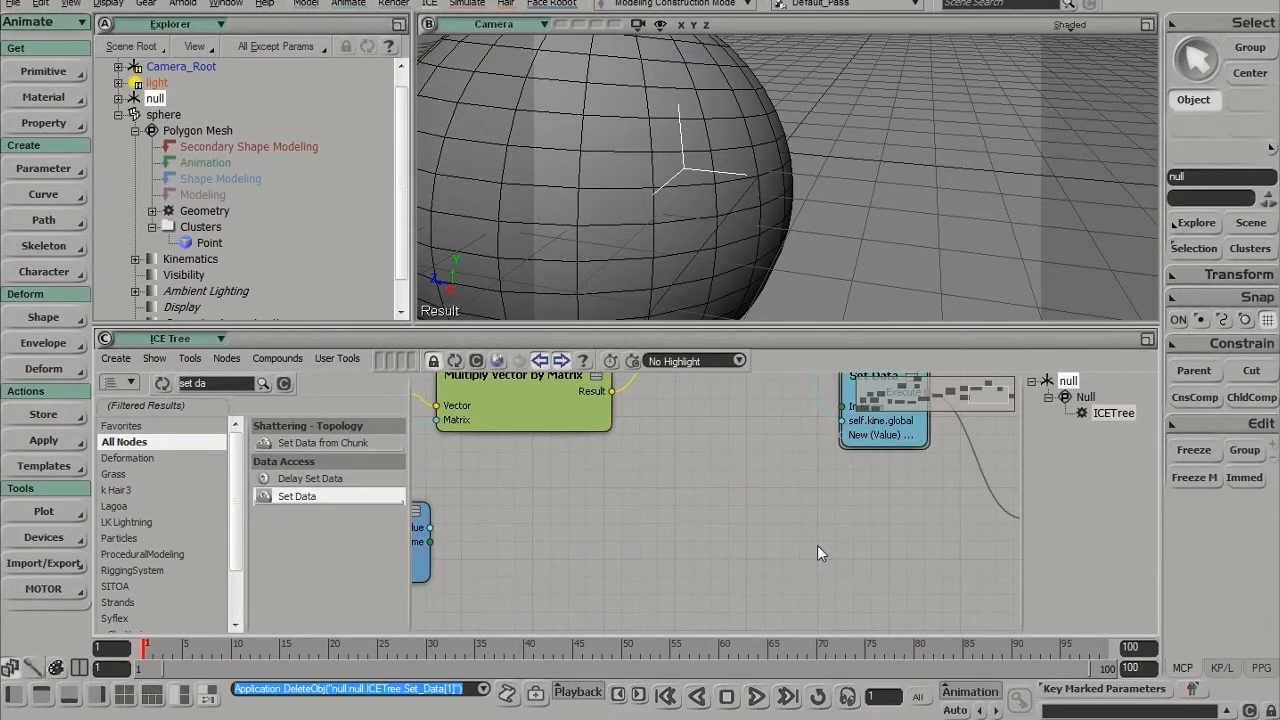
Step: Add a 3x3 Matrix to 3D Vector node and connect Get PolygonRefFrame's Value to its Matrix input
middle_drag(645, 569, 876, 562)
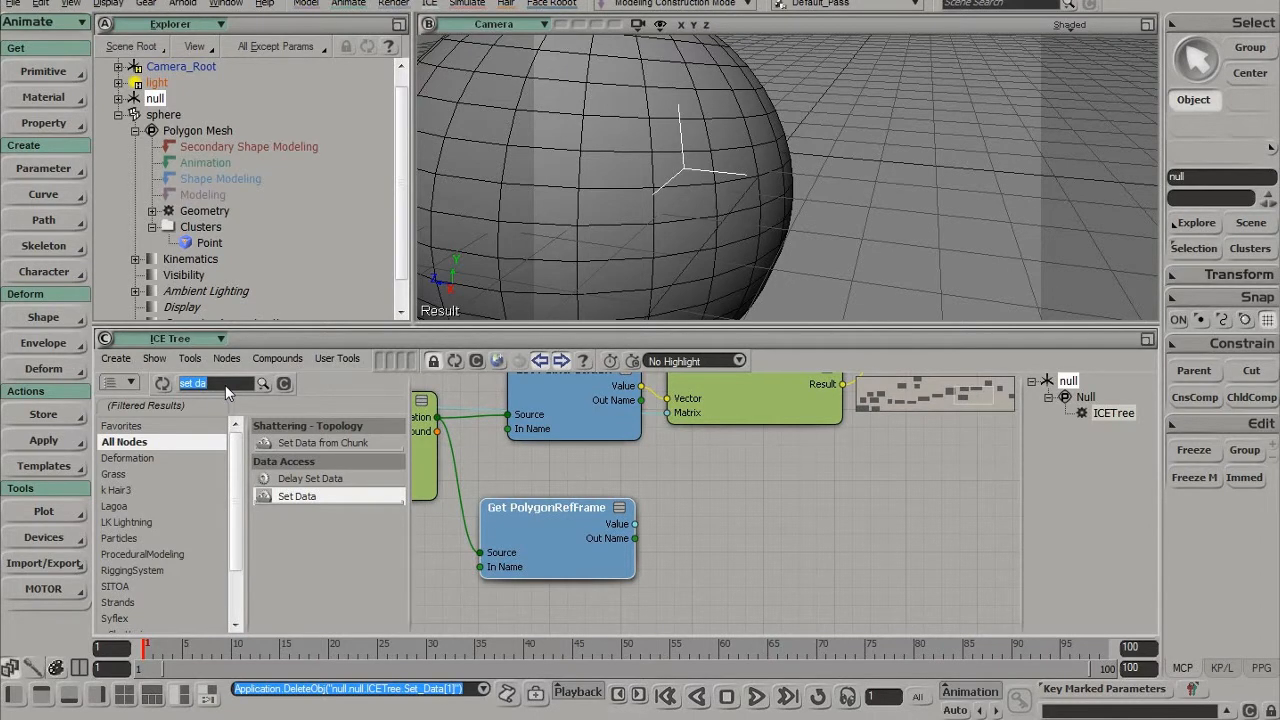
text(3d vec)
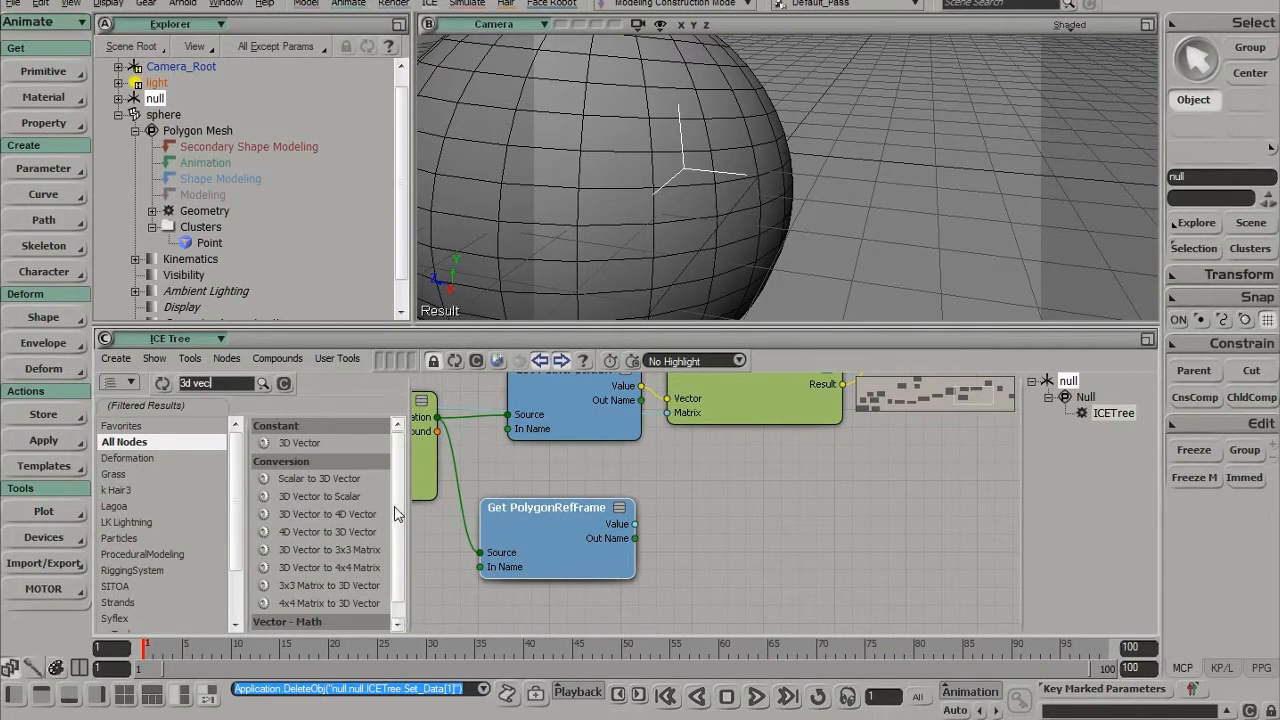
drag(303, 589, 677, 489)
drag(635, 524, 694, 557)
middle_drag(775, 545, 534, 565)
middle_drag(1005, 543, 918, 555)
drag(920, 555, 998, 523)
drag(797, 448, 804, 433)
middle_drag(804, 433, 1059, 422)
drag(658, 567, 652, 556)
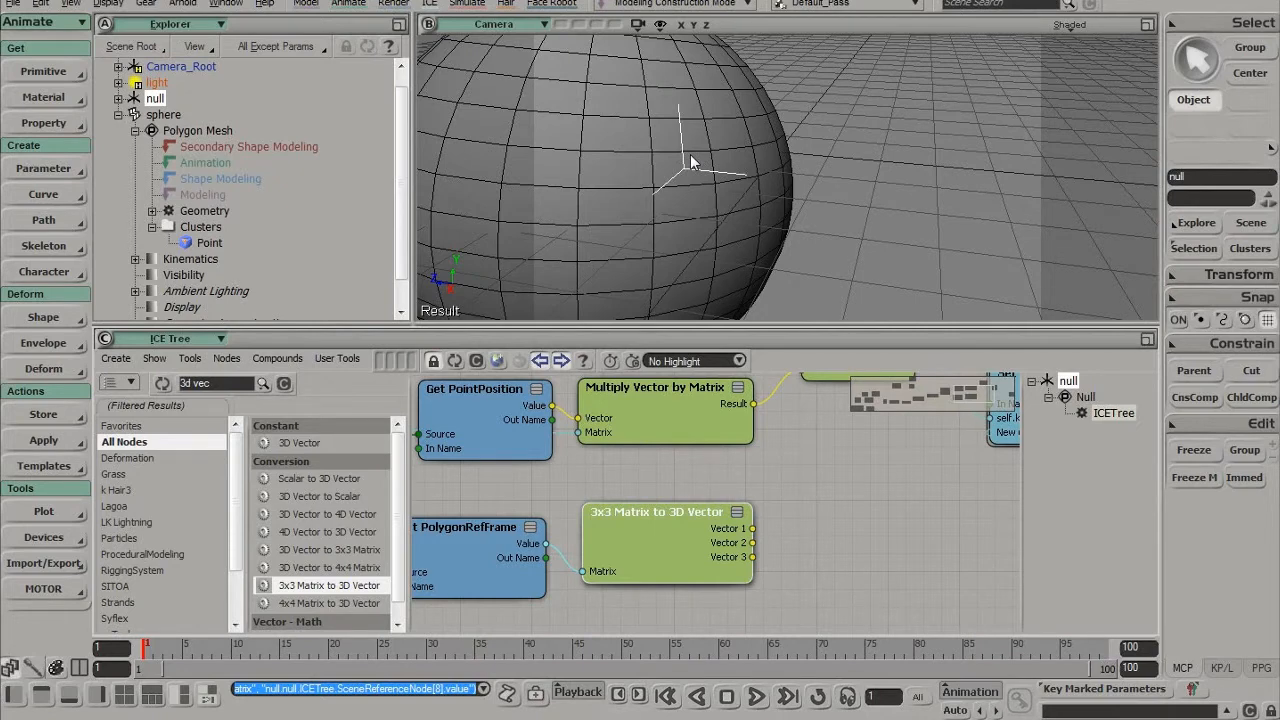
Step: Add a 3D Vector to 4x4 Matrix node and connect Vector 1, 2 and 3 from 3x3 Matrix to 3D Vector
drag(328, 603, 810, 498)
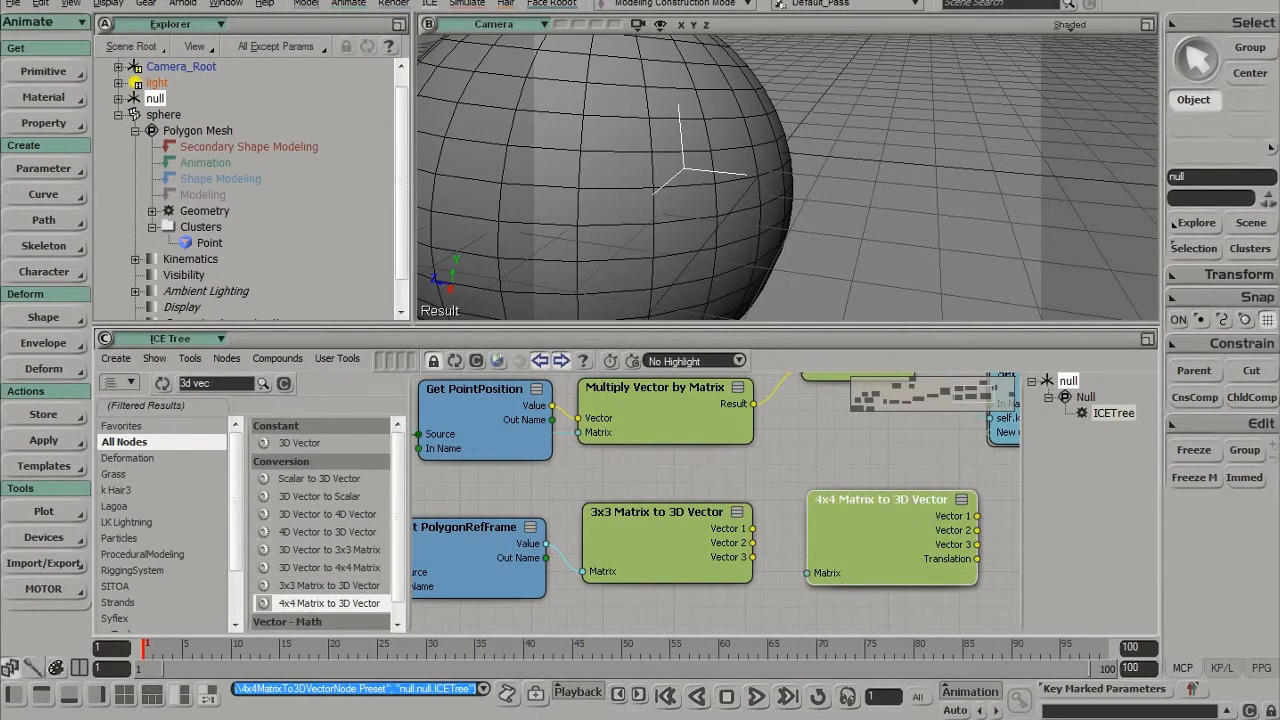
key(Delete)
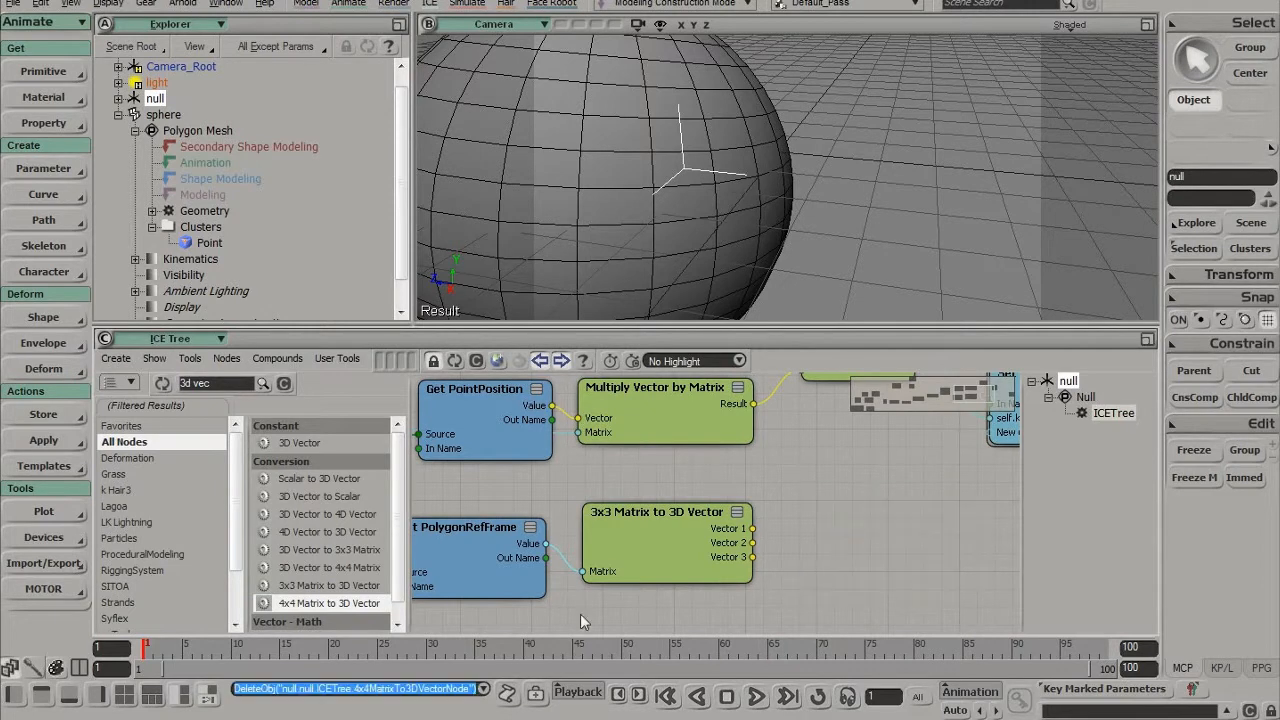
drag(316, 590, 712, 529)
middle_drag(881, 527, 759, 521)
drag(759, 521, 773, 522)
drag(622, 518, 718, 518)
drag(622, 532, 758, 521)
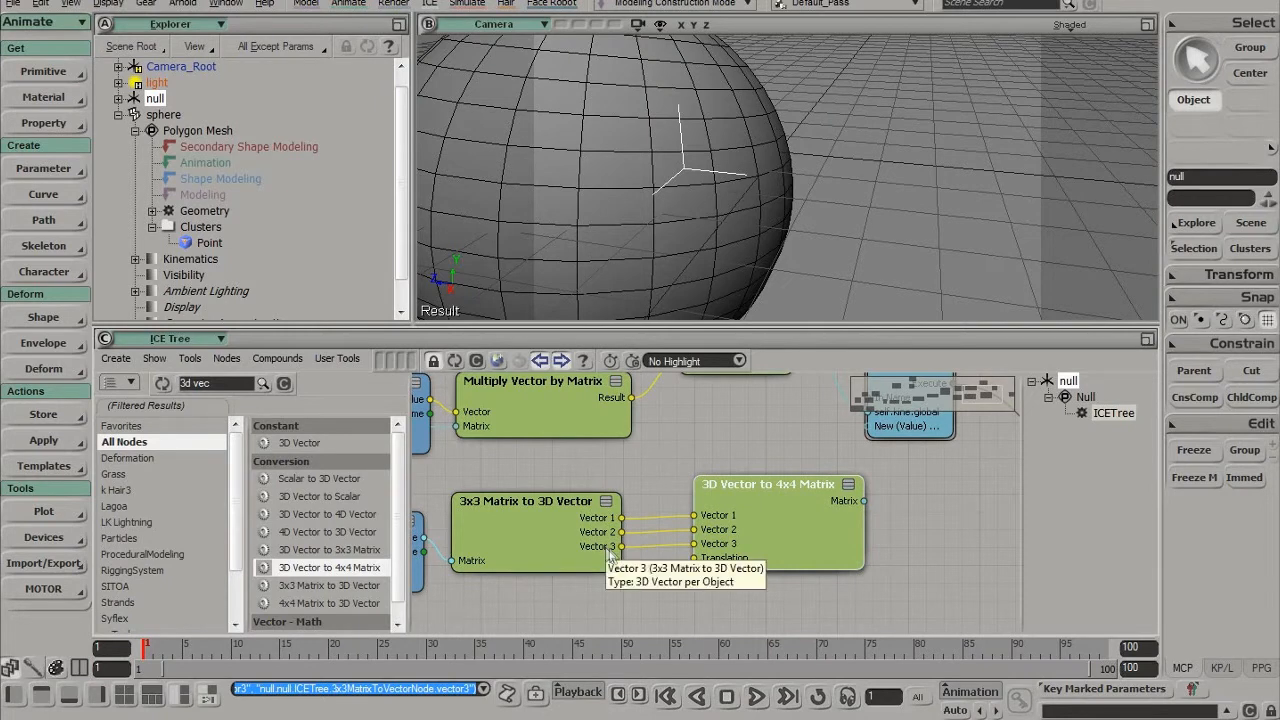
drag(742, 517, 749, 523)
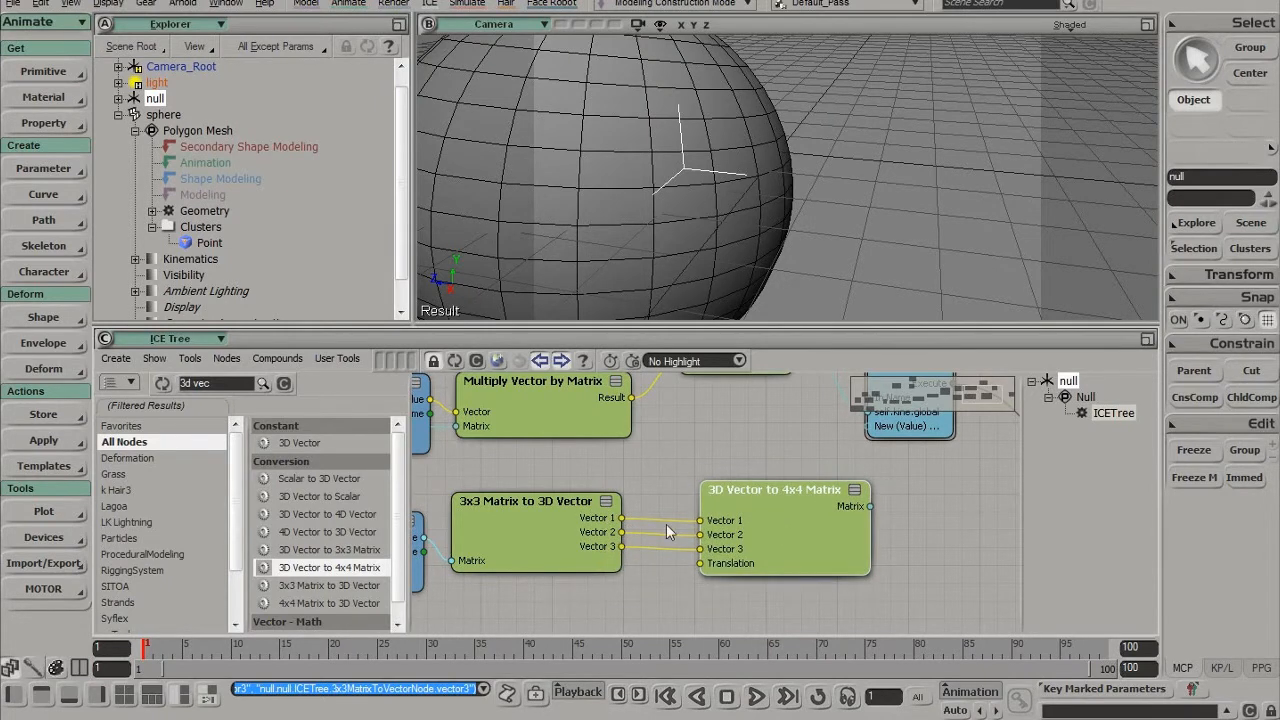
Step: Move the self.kine.global Set Data node farther from SRT to Matrix, toward the ICETree root
key(v)
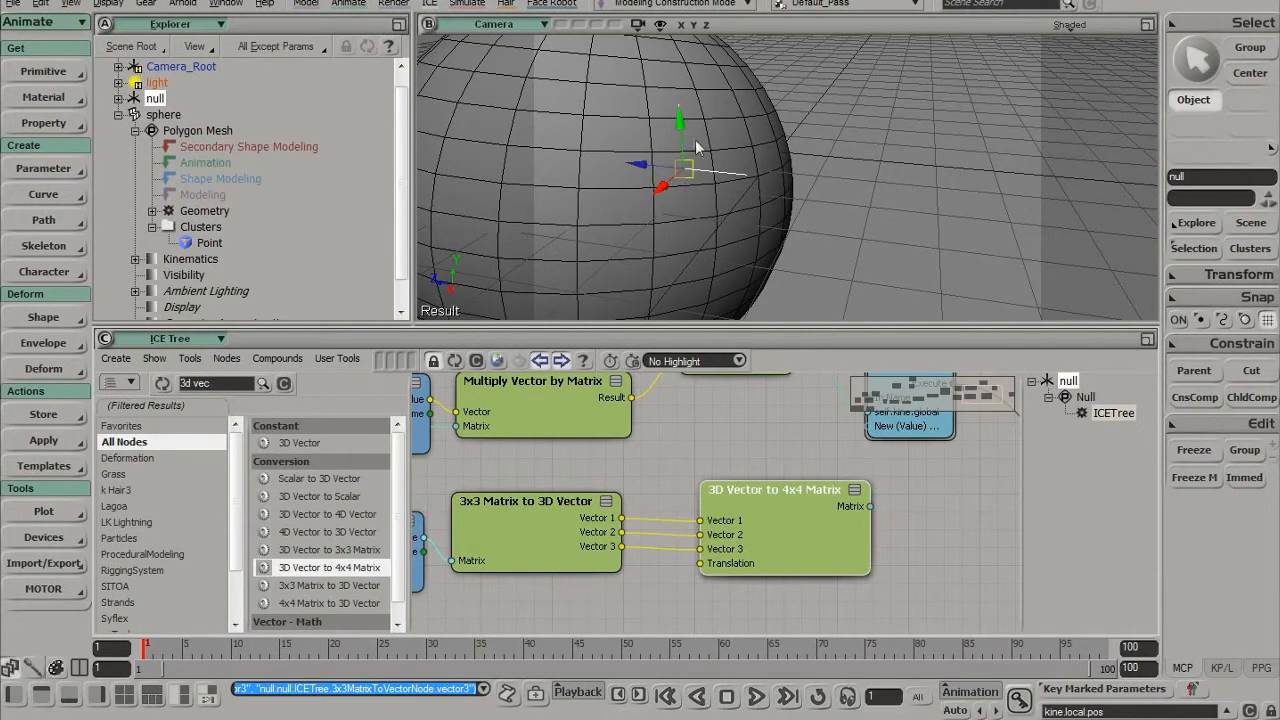
key(space)
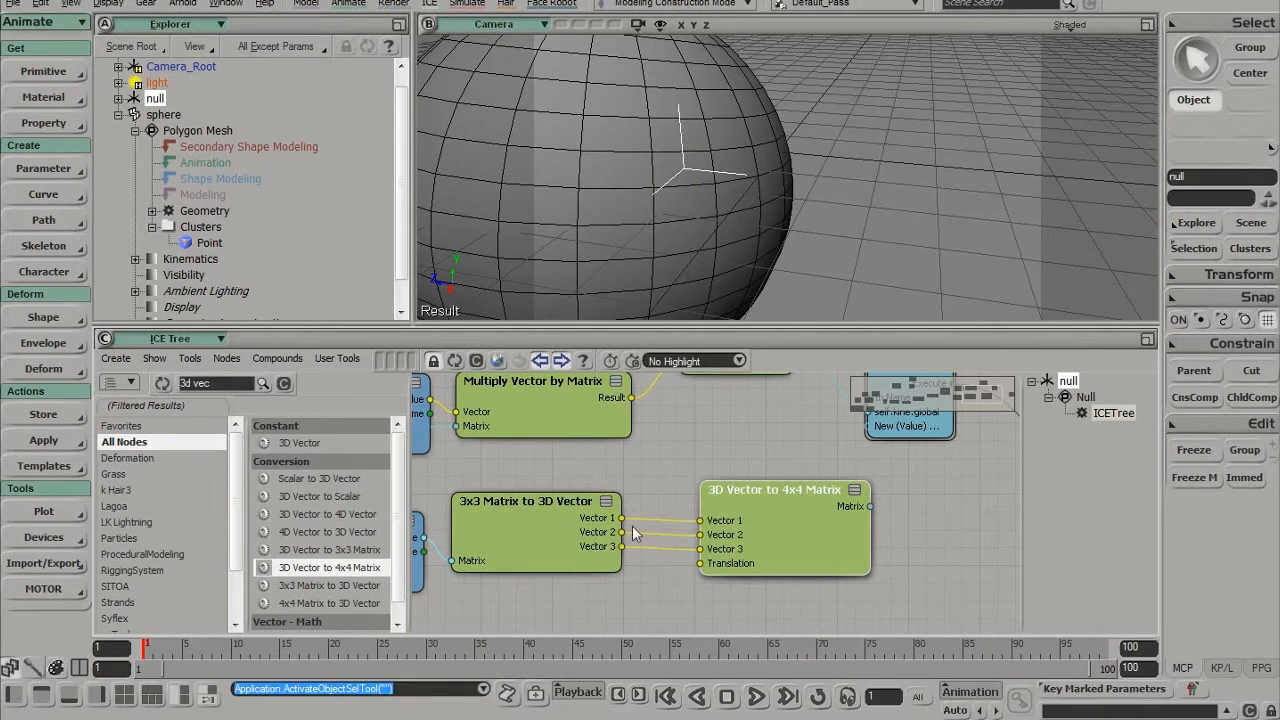
middle_drag(919, 447, 743, 515)
drag(730, 437, 810, 454)
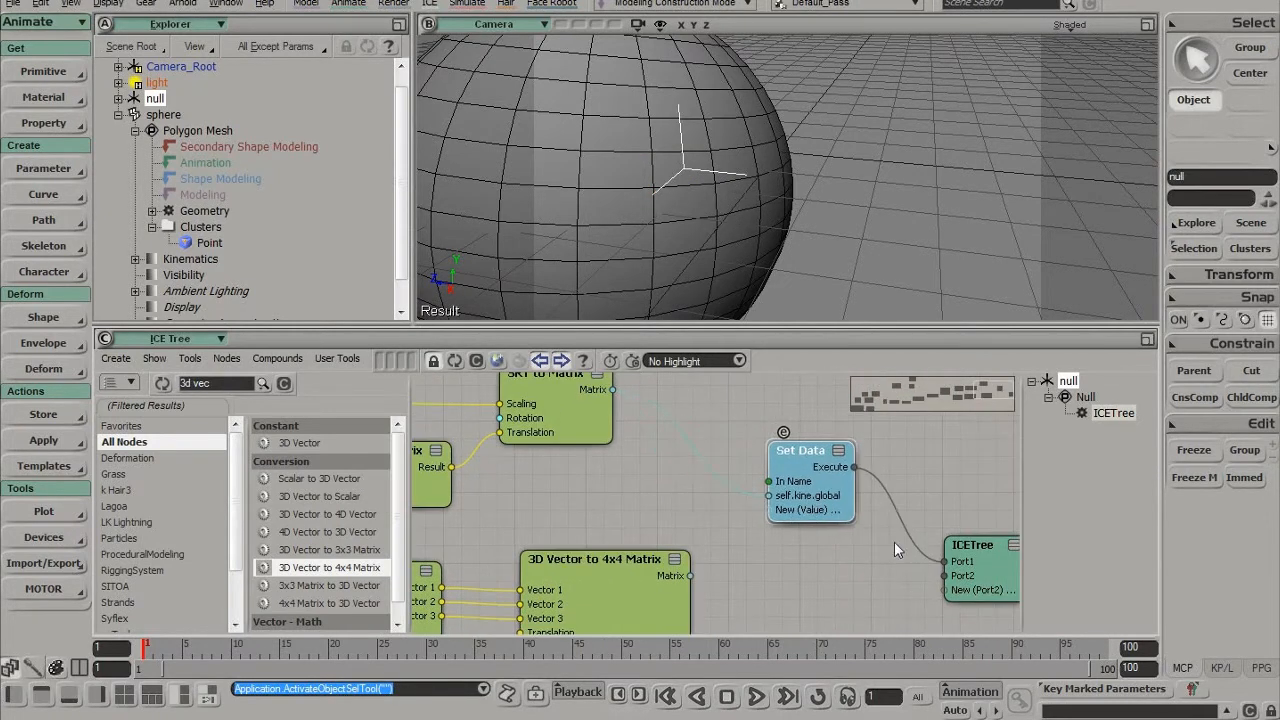
Step: Move the ICETree root, Set Data and SRT to Matrix nodes farther along the graph and slightly reposition 3D Vector to 4x4 Matrix
middle_drag(894, 541, 645, 504)
drag(735, 508, 986, 504)
drag(584, 458, 689, 466)
middle_drag(522, 477, 897, 498)
drag(695, 401, 877, 415)
middle_drag(814, 578, 768, 568)
mouse_move(695, 579)
mouse_down()
mouse_move(683, 558)
mouse_move(679, 568)
mouse_up()
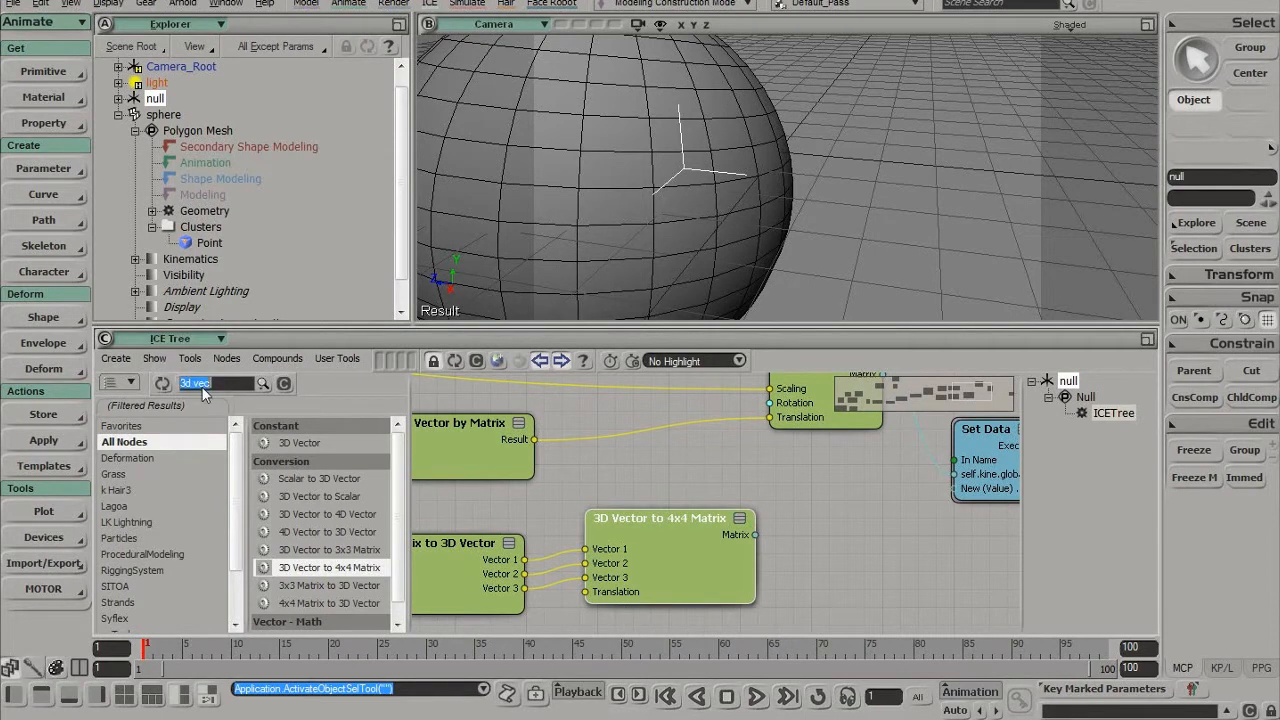
Step: Add a Multiply node and connect the Matrix output of 3D Vector to 4x4 Matrix to its Value1 input
text(mult)
drag(318, 624, 735, 475)
middle_drag(735, 475, 922, 588)
Step: Connect the global transform node's Value to Multiply's Value2 and place Multiply between 3D Vector to 4x4 Matrix and SRT to Matrix
drag(977, 611, 537, 463)
middle_drag(537, 463, 814, 480)
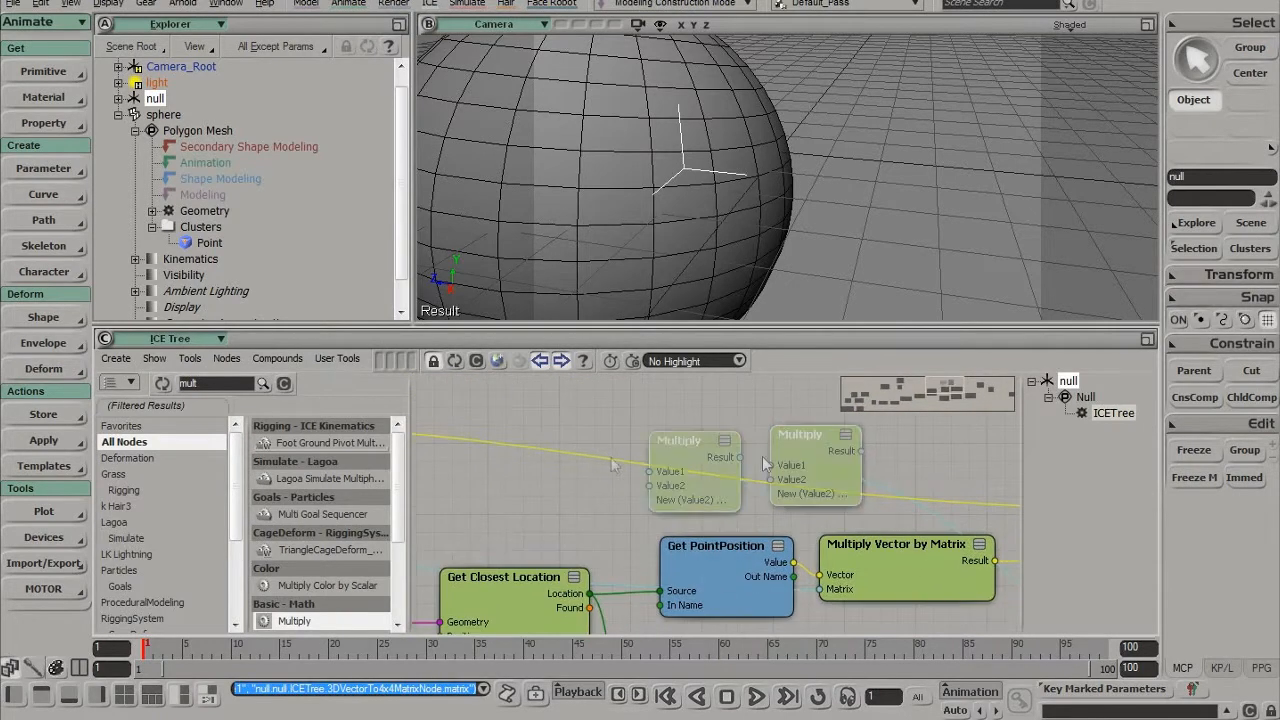
scroll(790, 490, down, 5)
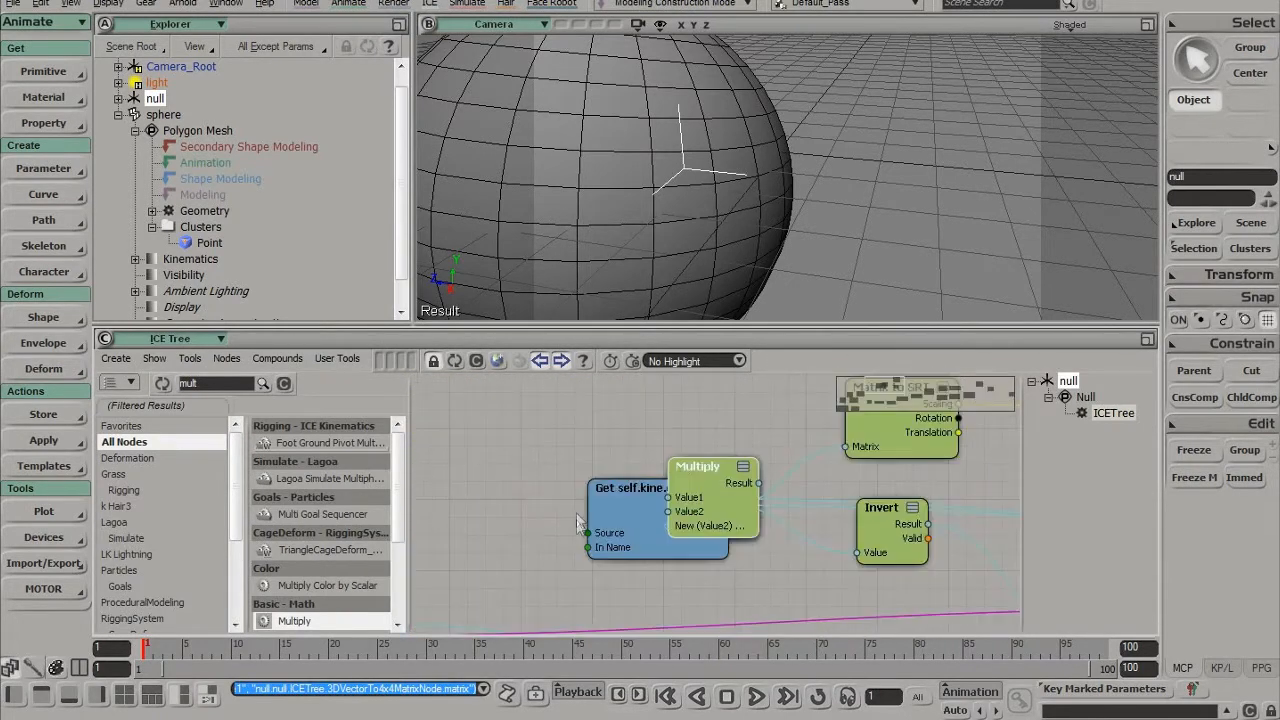
middle_drag(620, 514, 548, 523)
drag(548, 523, 430, 505)
click(526, 496)
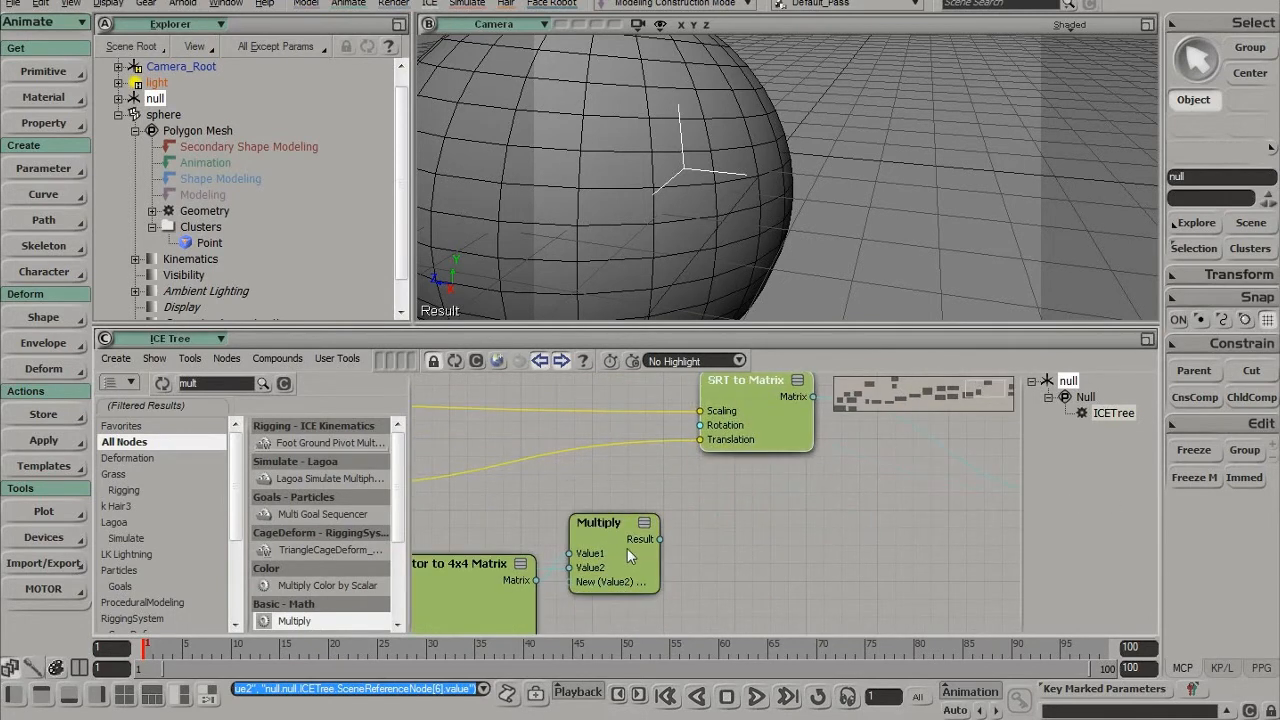
drag(627, 548, 630, 528)
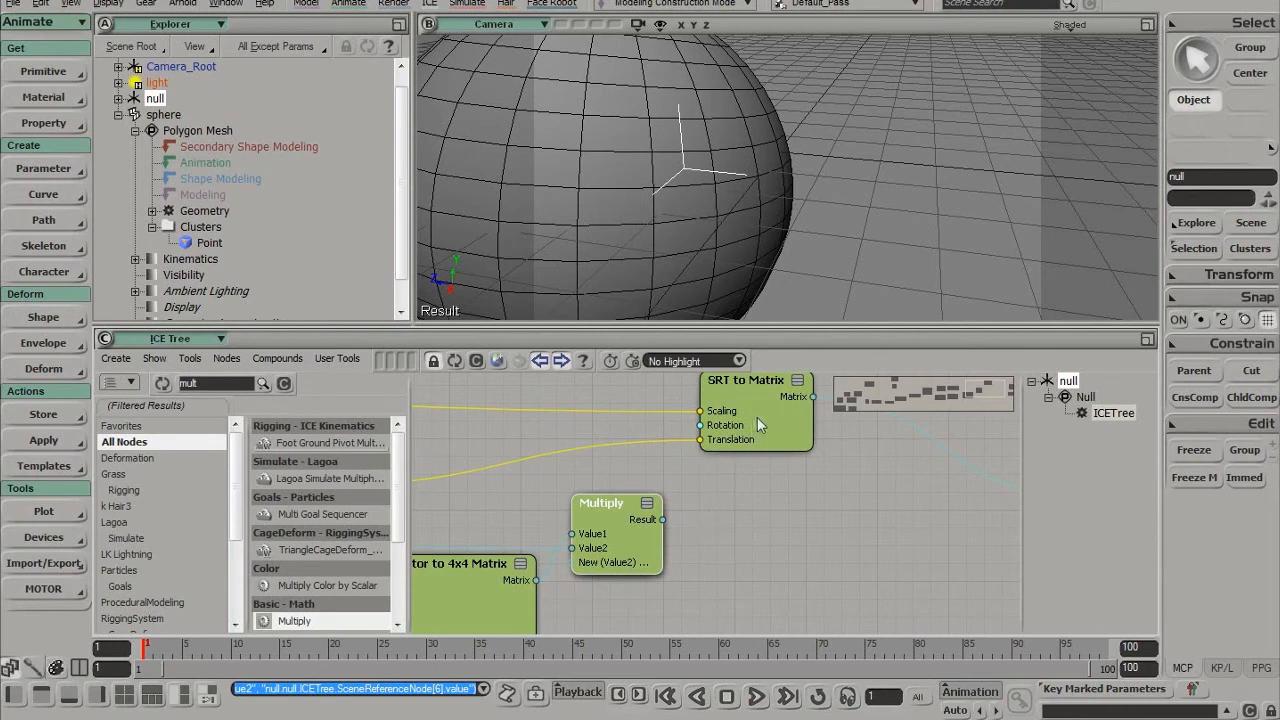
drag(757, 417, 799, 397)
drag(612, 527, 610, 535)
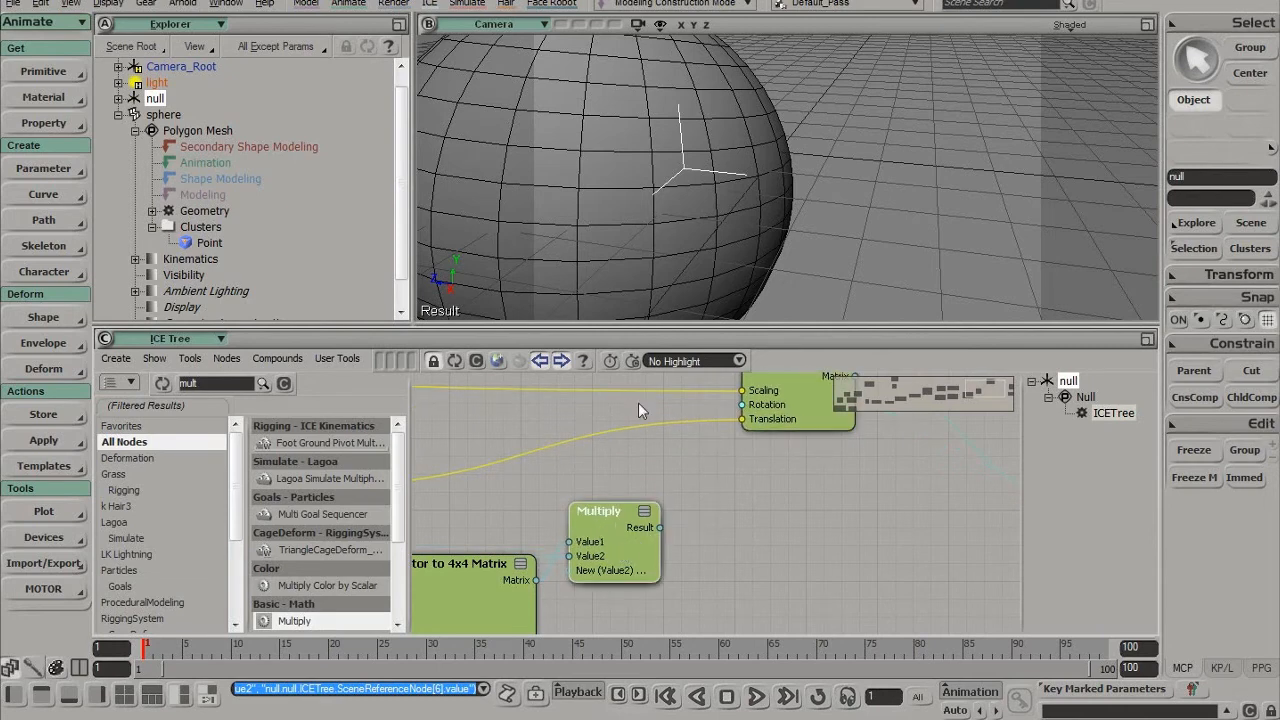
Step: Add a Matrix to SRT node fed by Multiply's Result and connect its Rotation to the Rotation input of SRT to Matrix
double_click(220, 384)
text(srt)
drag(295, 496, 719, 555)
middle_drag(816, 506, 633, 566)
drag(615, 471, 743, 477)
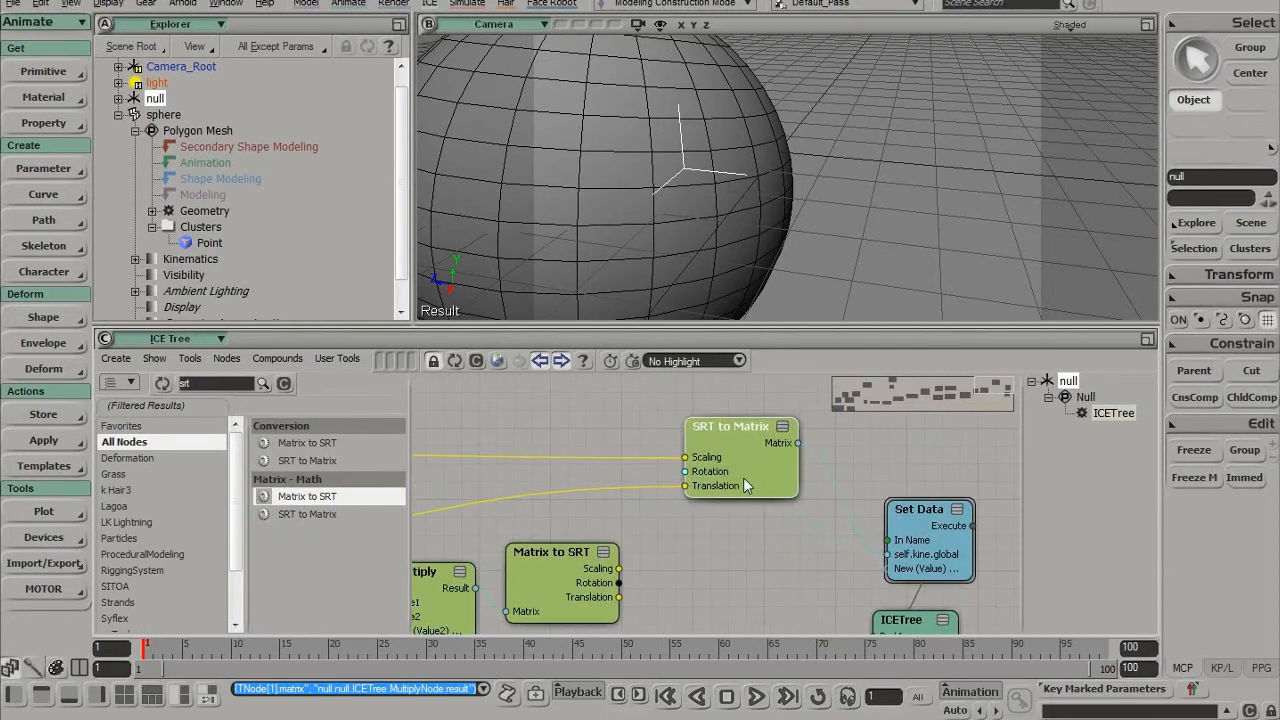
drag(568, 584, 686, 471)
Step: Rotate the sphere in the enlarged Camera view to test whether the null follows its surface orientation
scroll(719, 240, down, 5)
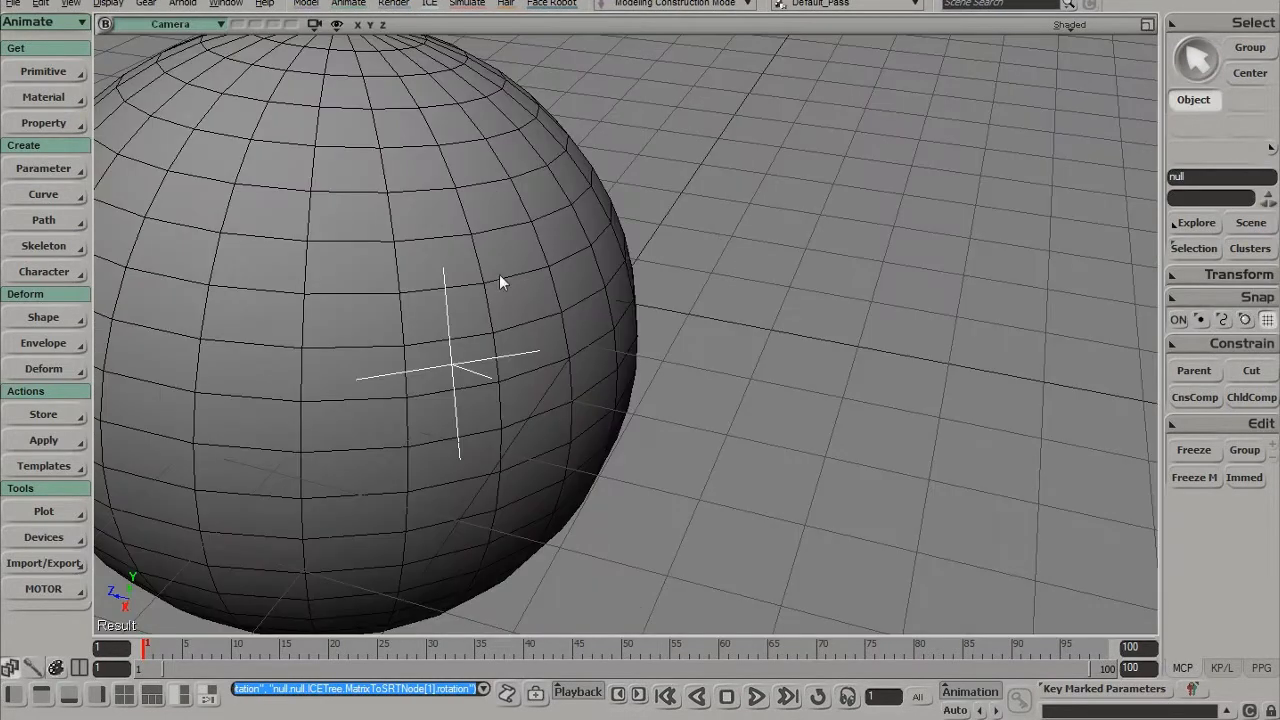
scroll(505, 305, up, 3)
drag(506, 307, 635, 295)
key(space)
click(482, 329)
key(c)
drag(523, 312, 554, 351)
key(space)
key(s)
right_drag(600, 371, 648, 470)
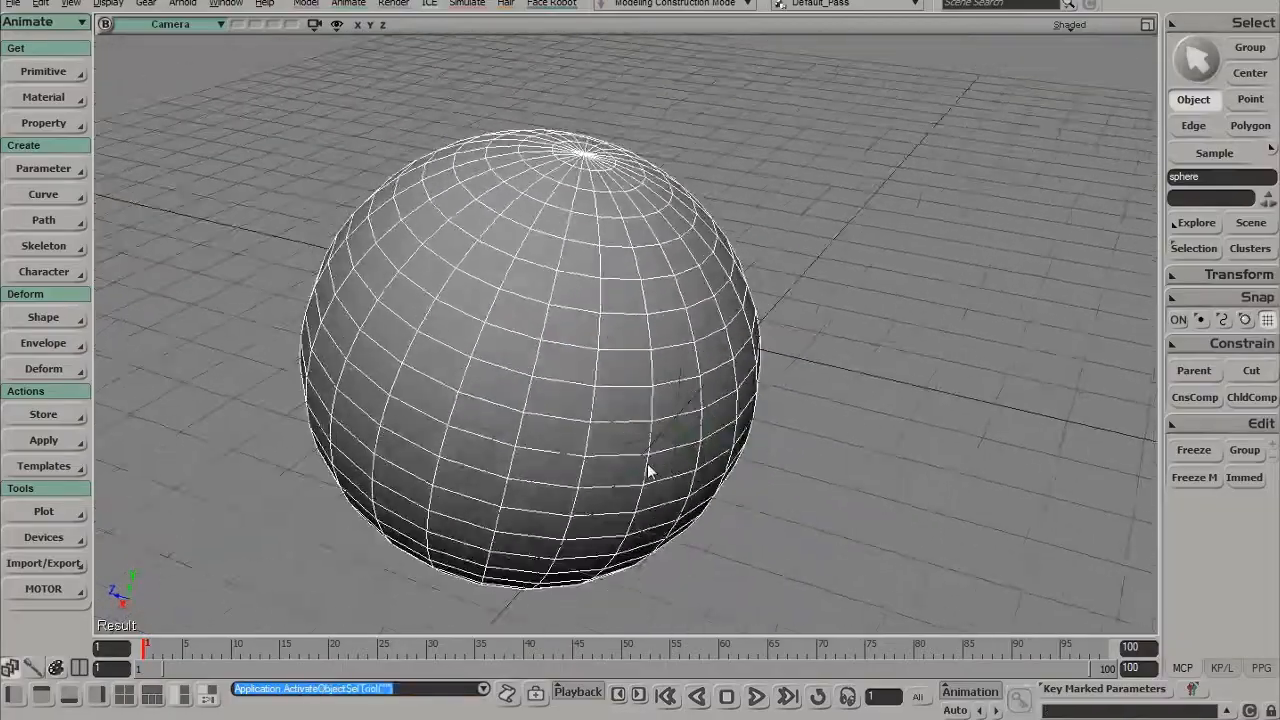
Step: Select the null and examine its axis orientation on the sphere with the rotate, translate and scale manipulators
click(680, 445)
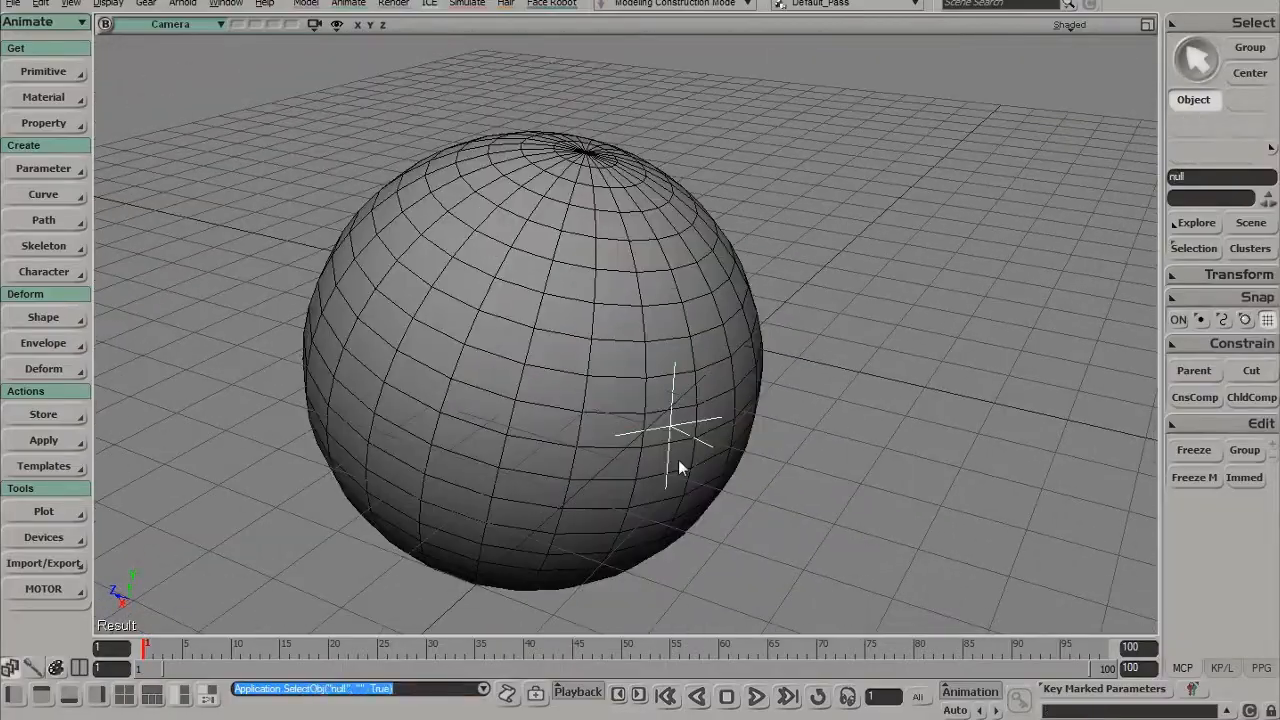
key(c)
key(v)
key(x)
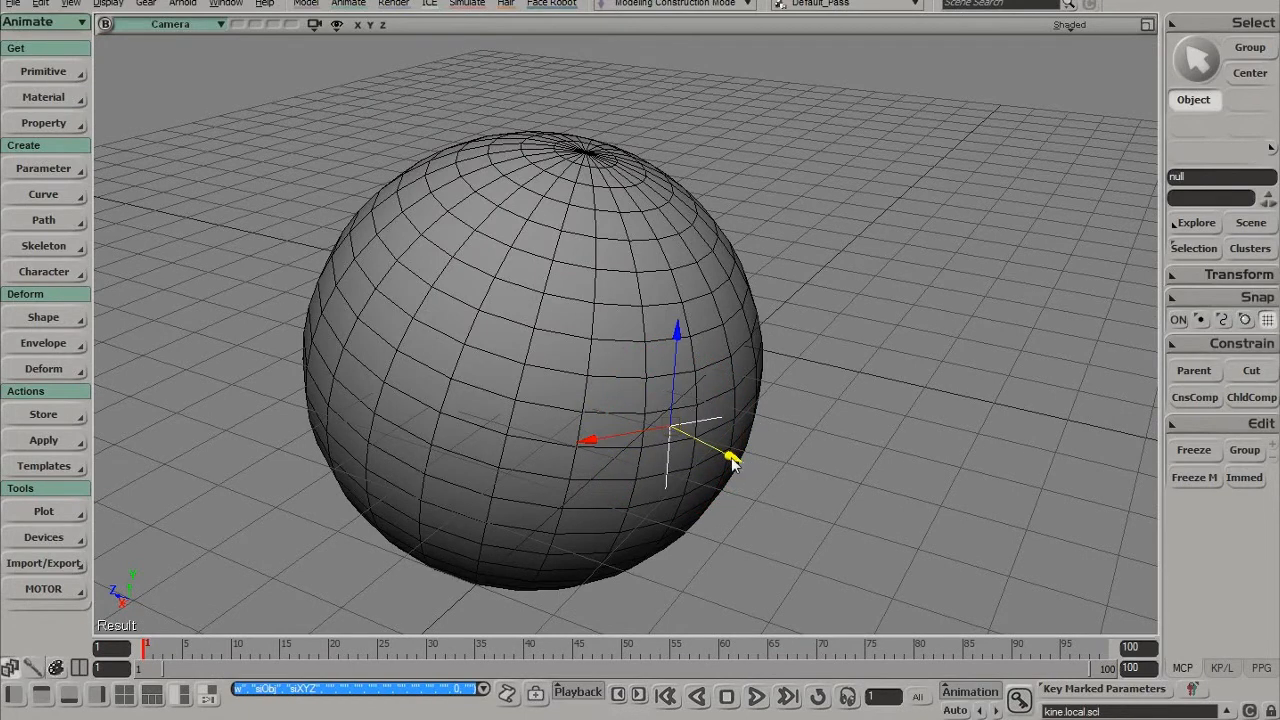
key(space)
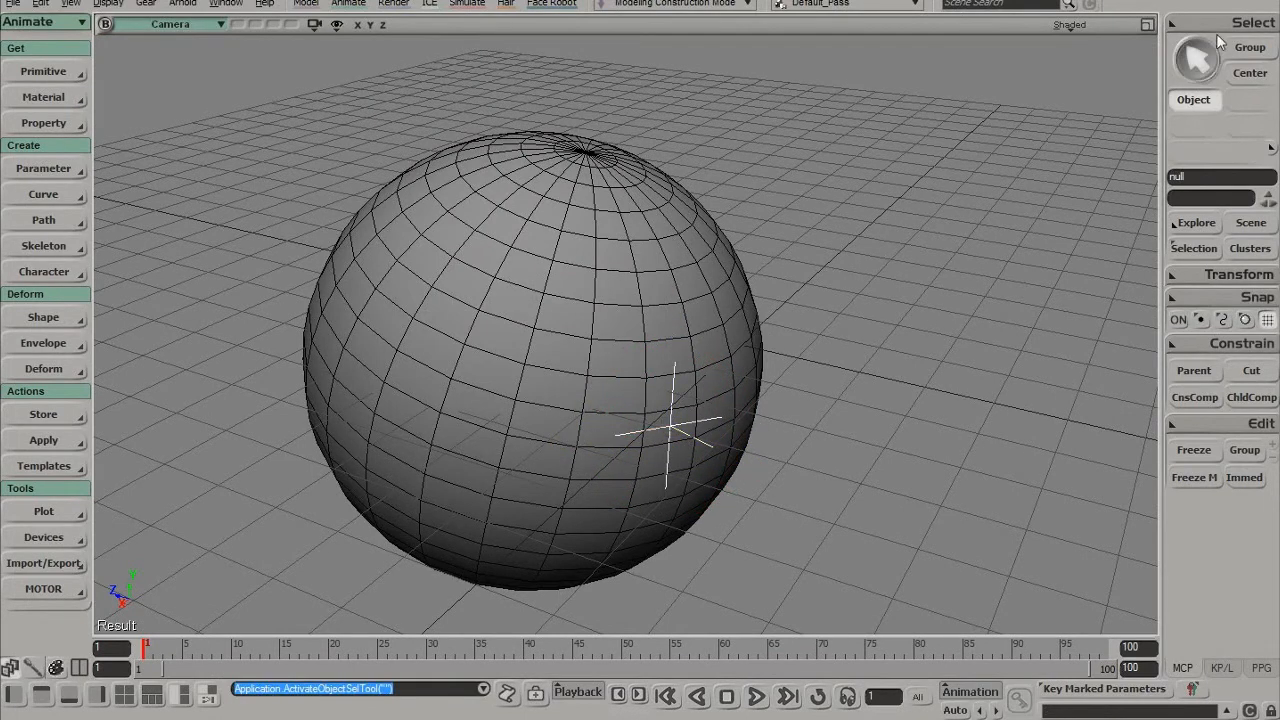
Step: Restore the multi-view layout and review the ICE tree around the Get Closest Location and Get PolygonRefFrame nodes
click(1147, 24)
scroll(849, 418, down, 6)
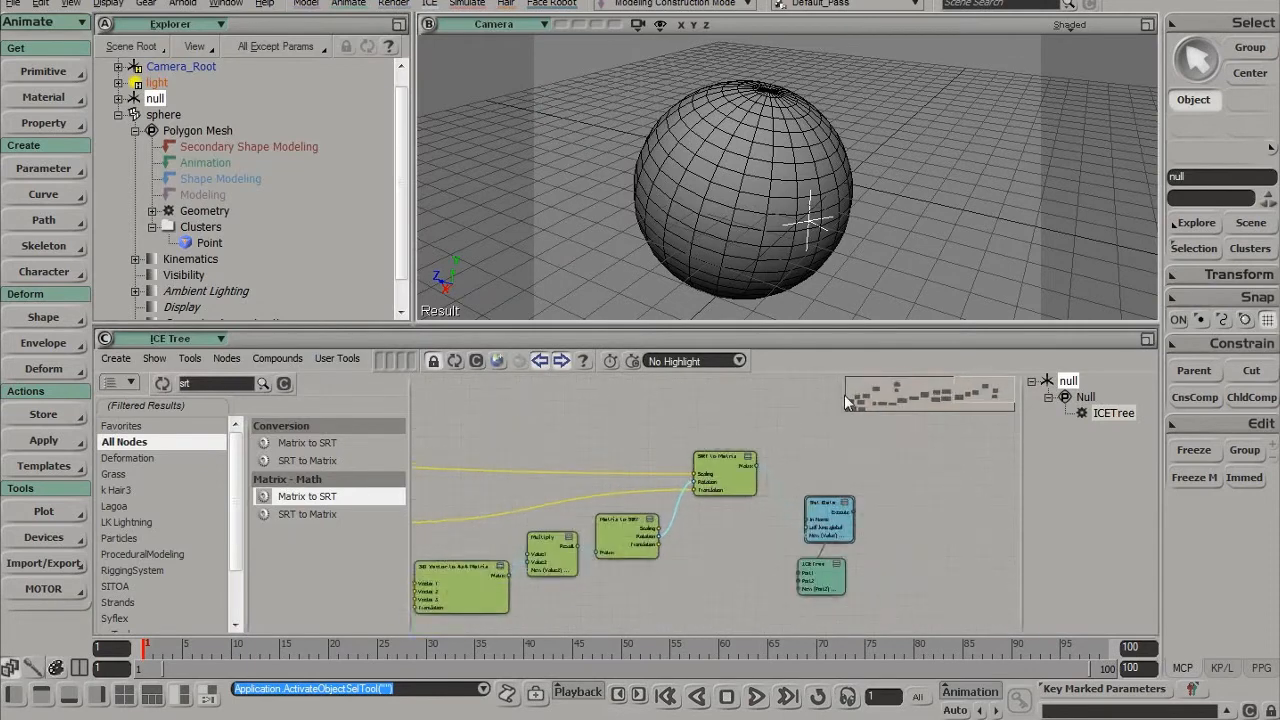
drag(860, 478, 957, 426)
middle_drag(450, 525, 843, 553)
mouse_move(540, 560)
middle_down()
mouse_move(880, 496)
mouse_move(520, 470)
middle_up()
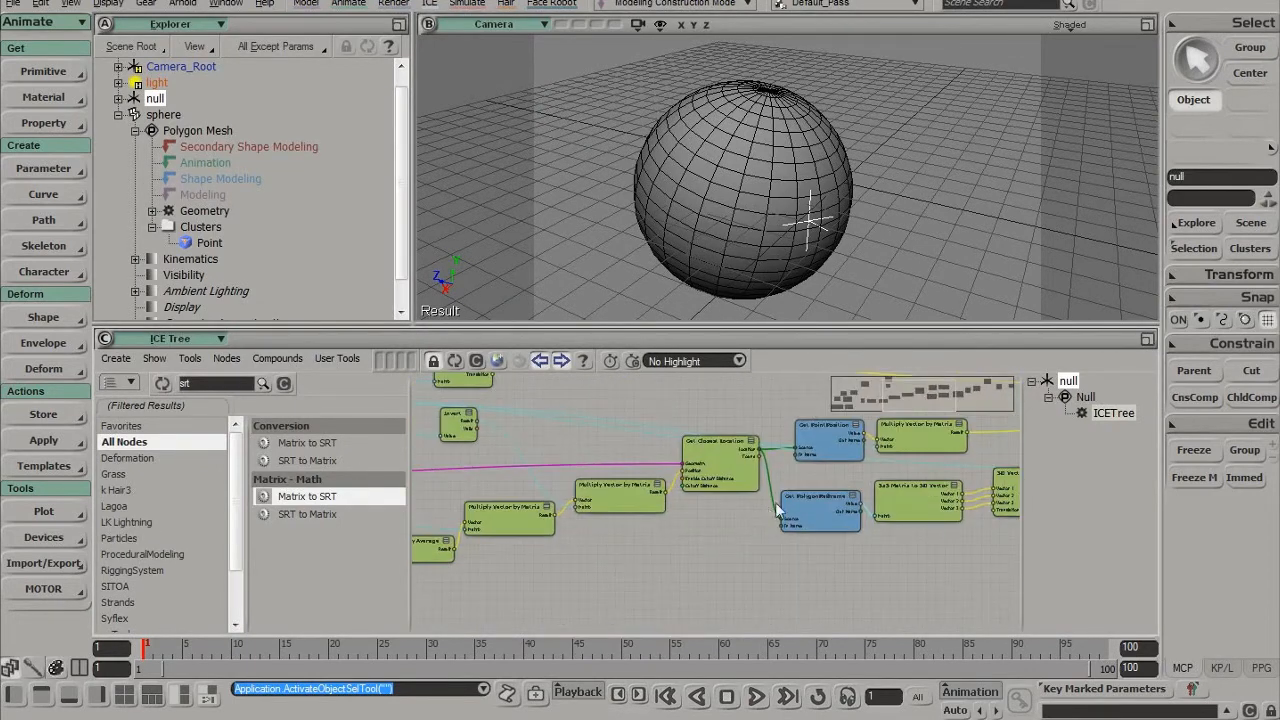